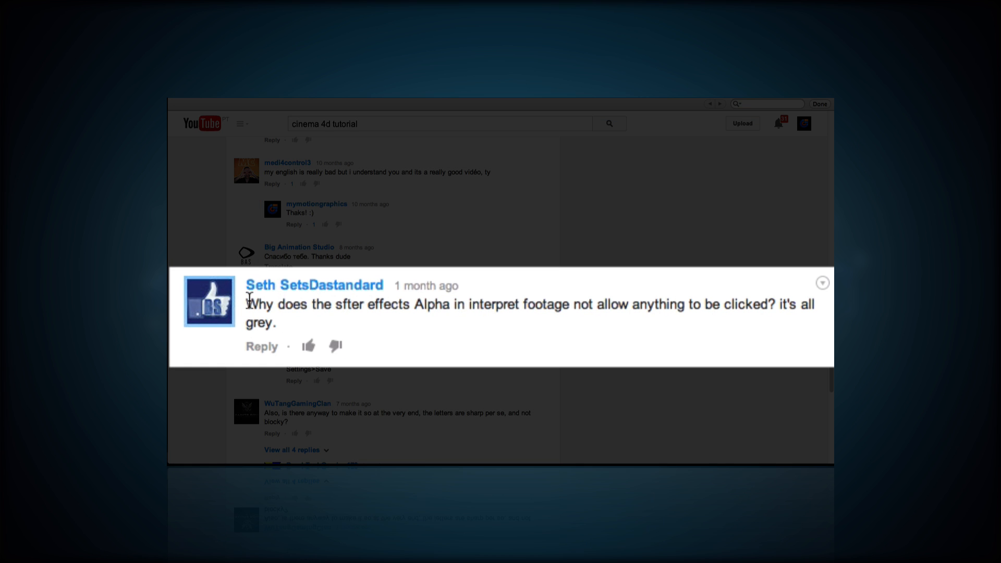
drag(248, 299, 292, 321)
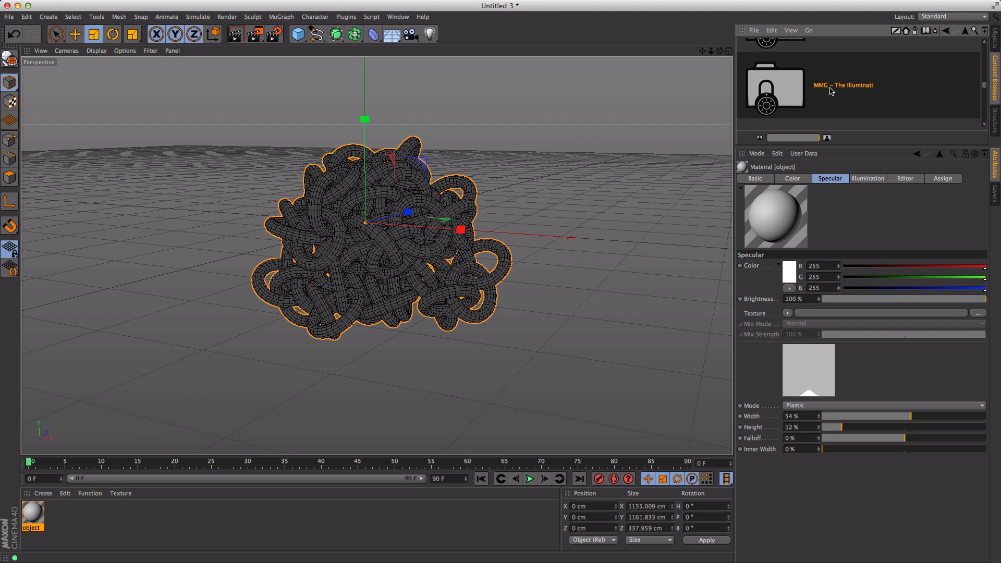
Add The Illuminati light rig from the MMG - The Illuminati preset folder to the chain scene.
double_click(788, 94)
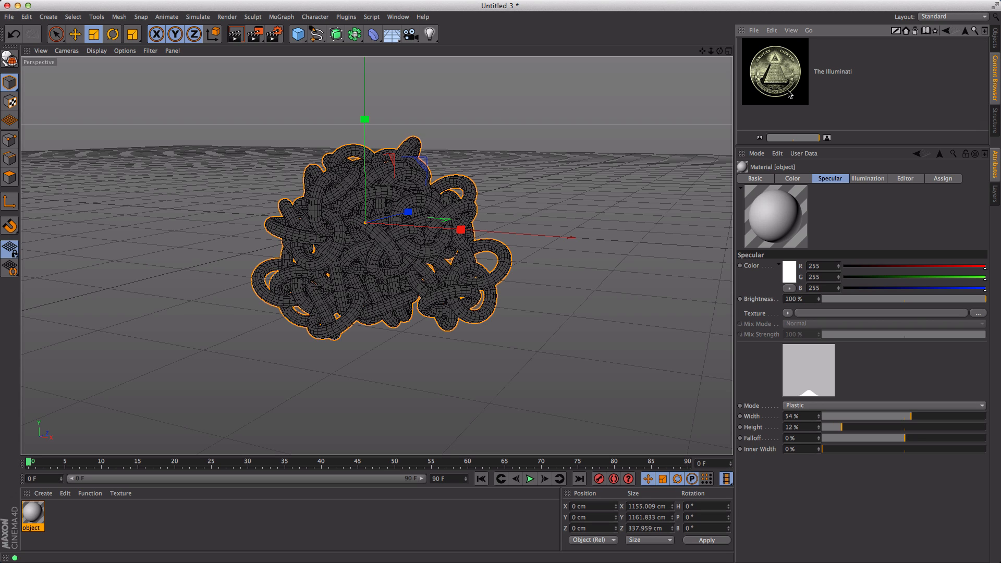
click(783, 71)
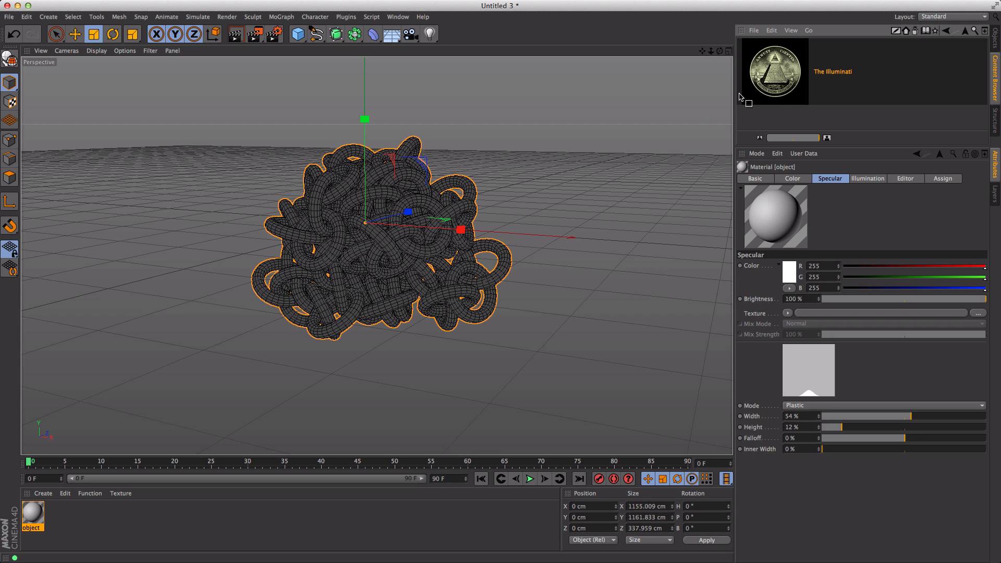
drag(525, 151, 526, 152)
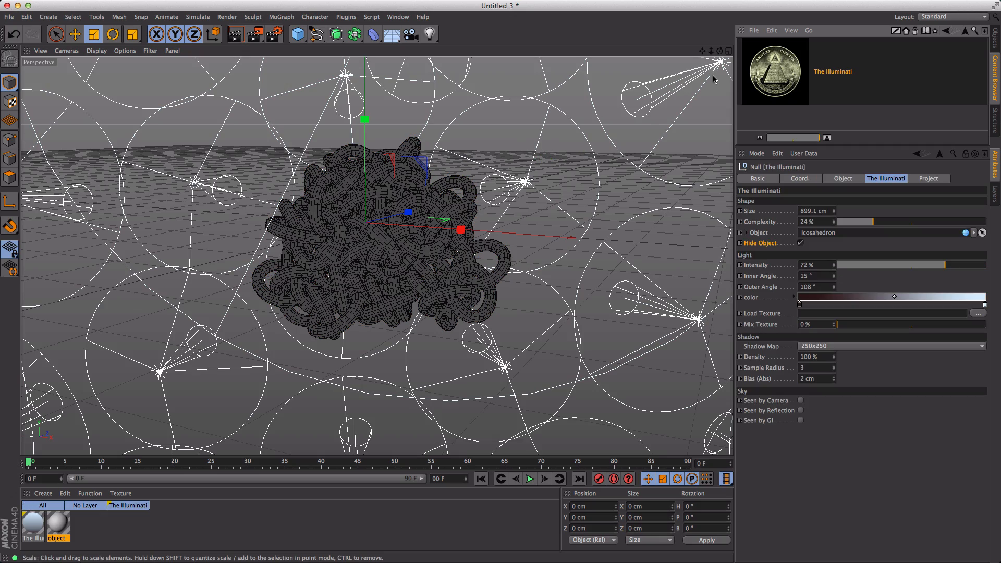
drag(710, 51, 628, 51)
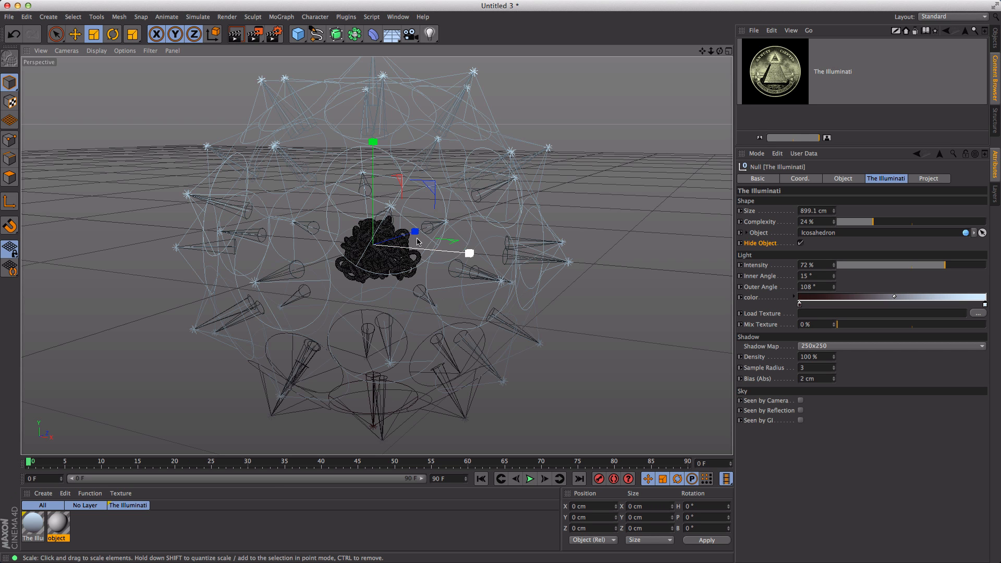
drag(710, 51, 730, 51)
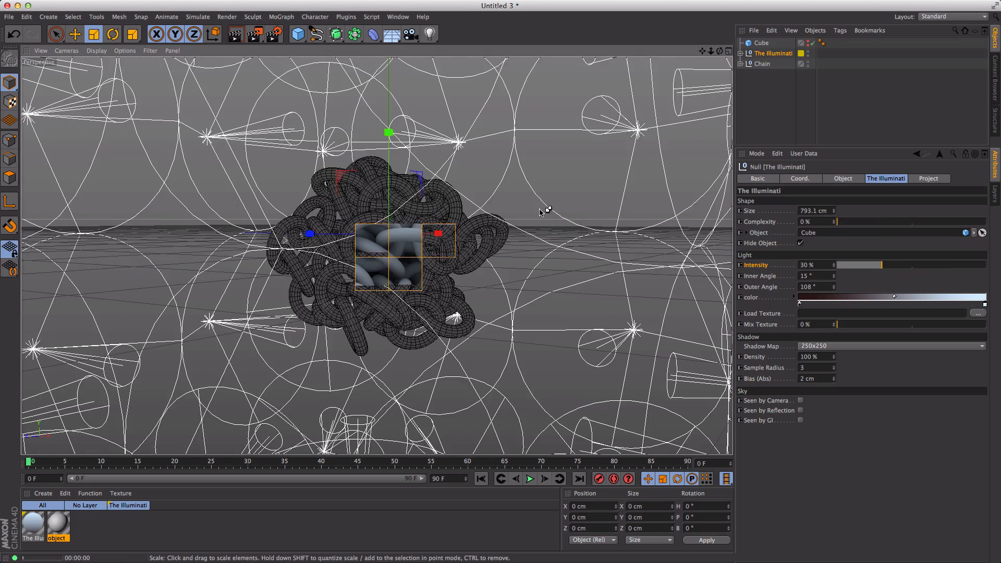
Render the chain scene to the Picture Viewer and compare the result with an earlier render in the history.
key(shift+r)
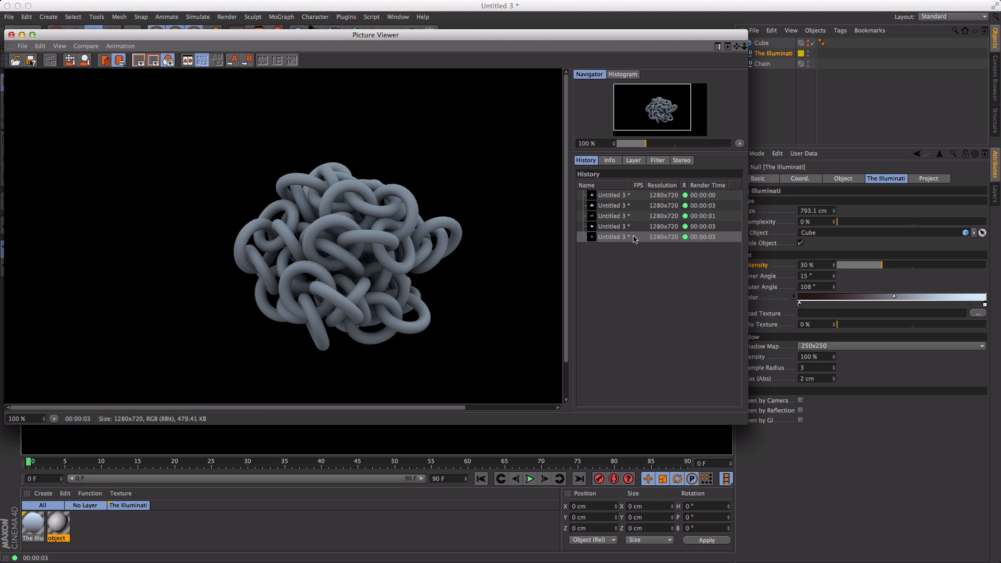
click(616, 216)
click(613, 237)
drag(325, 35, 387, 35)
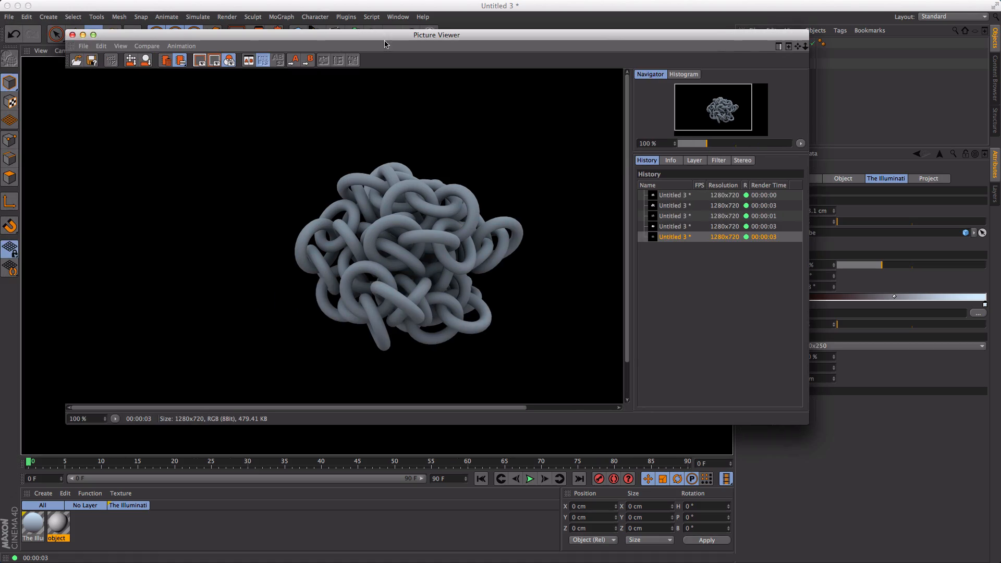
click(73, 35)
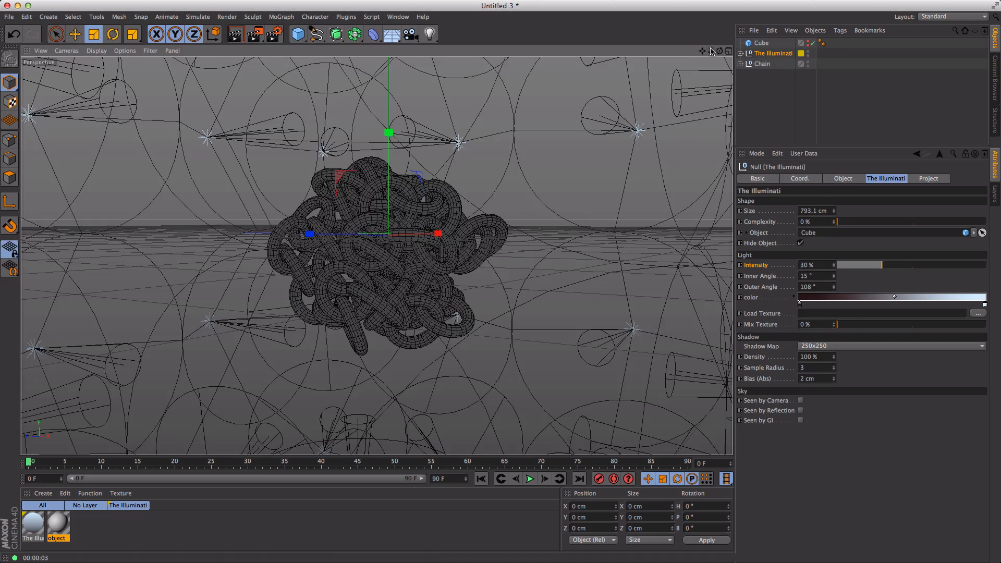
Add a MoText object to the scene and render it in the Picture Viewer.
drag(335, 33, 454, 93)
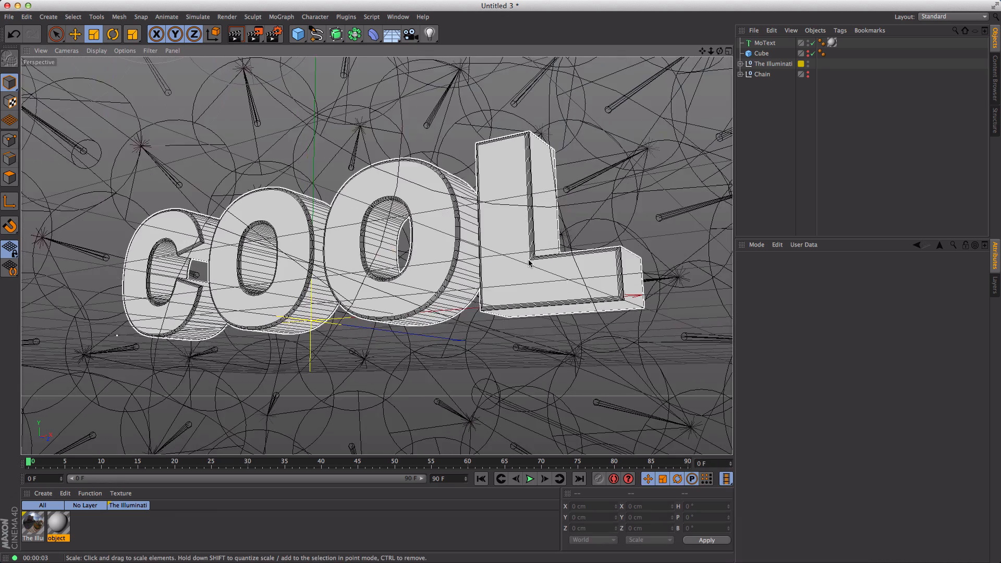
click(254, 34)
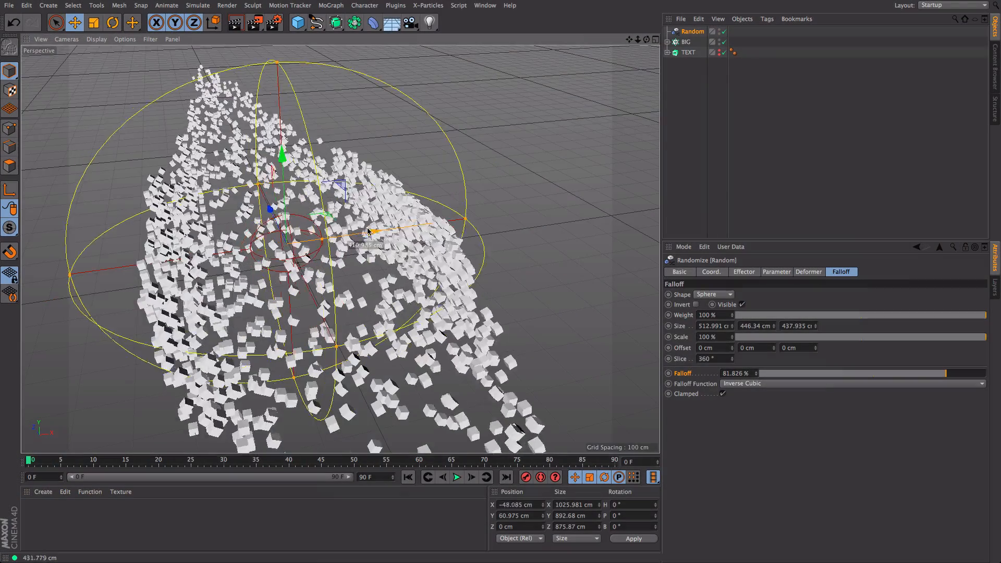
Move the Random effector's spherical falloff along its X axis across the cloned cubes.
drag(354, 237, 530, 215)
alt+drag(531, 214, 514, 271)
drag(532, 192, 560, 184)
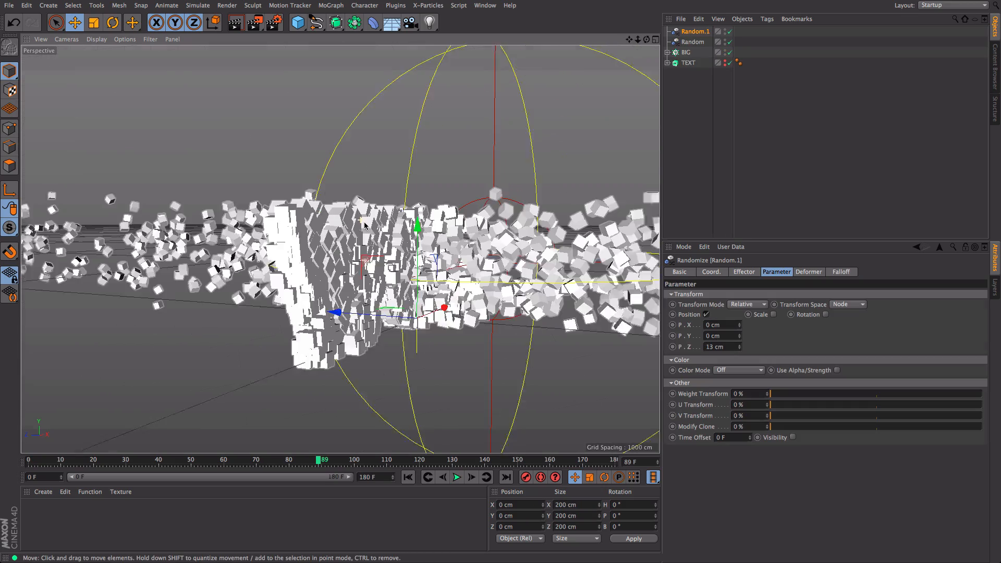
Adjust the Z position parameter of the Random.1 effector and render the active view of the cube text.
drag(739, 346, 741, 345)
alt+drag(300, 236, 241, 183)
key(ctrl+r)
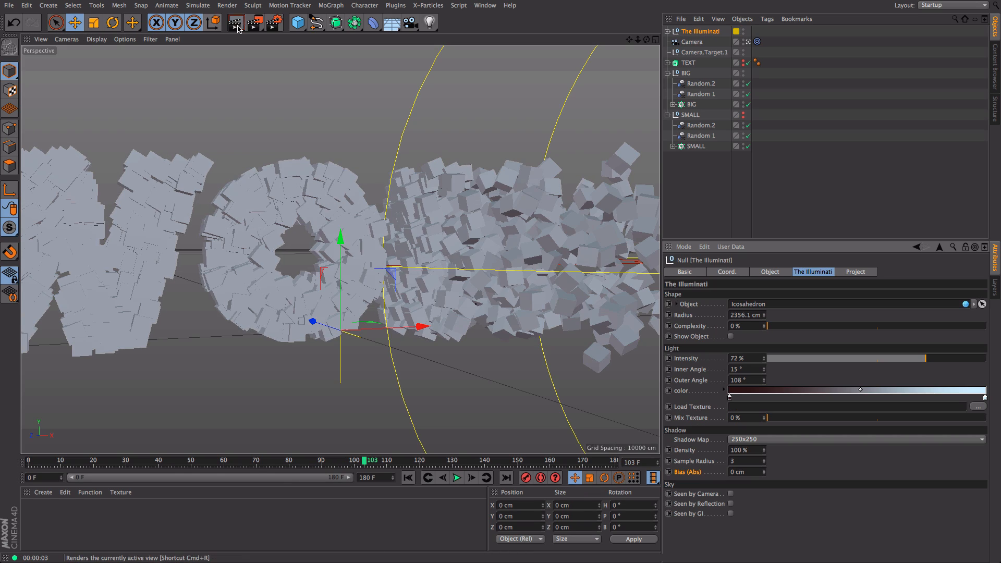
key(ctrl+r)
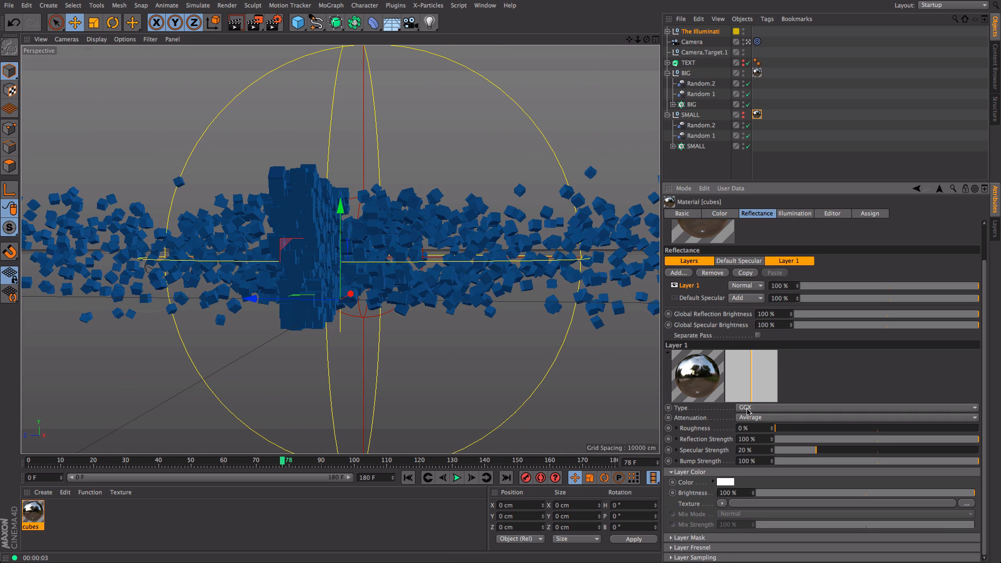
Adjust the Layer 1 settings in the cubes material's reflectance and open the Content Browser.
click(670, 472)
click(672, 481)
click(723, 513)
click(730, 353)
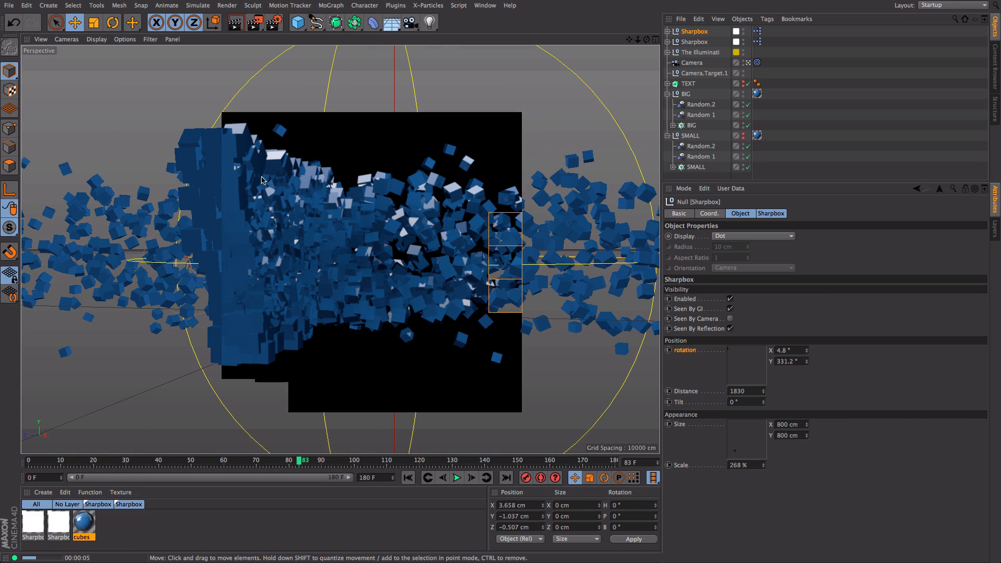
click(994, 65)
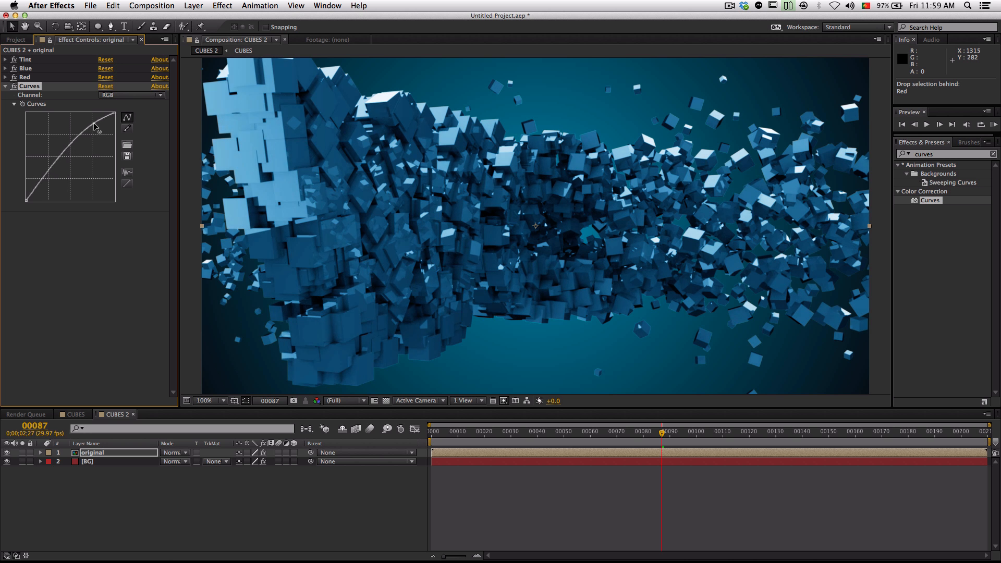
In After Effects, shape the RGB curve on the original layer into an S-curve with raised highlights and lowered shadows.
drag(66, 147, 92, 123)
drag(32, 191, 30, 196)
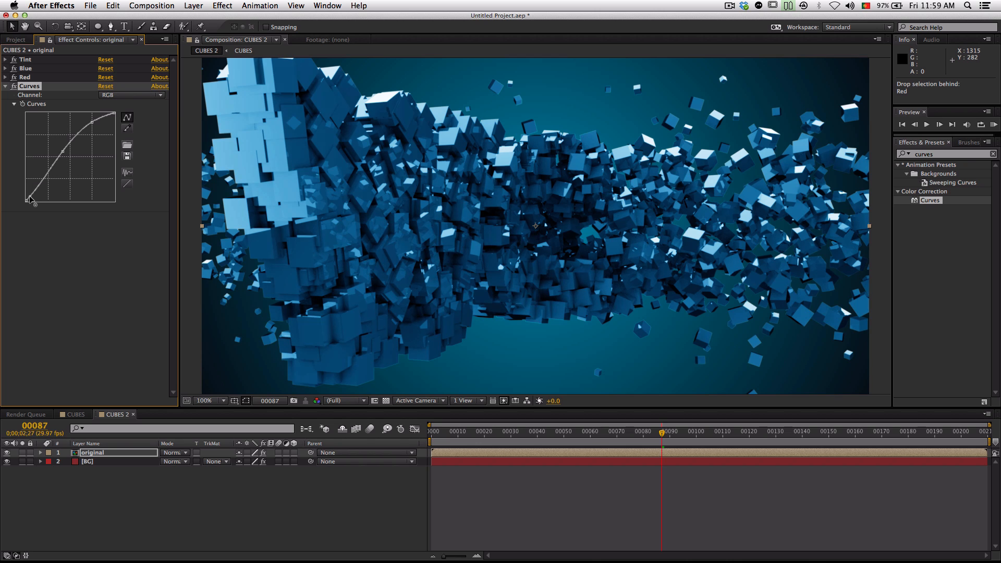
drag(62, 152, 60, 157)
scroll(224, 195, down, 1)
key(super+a)
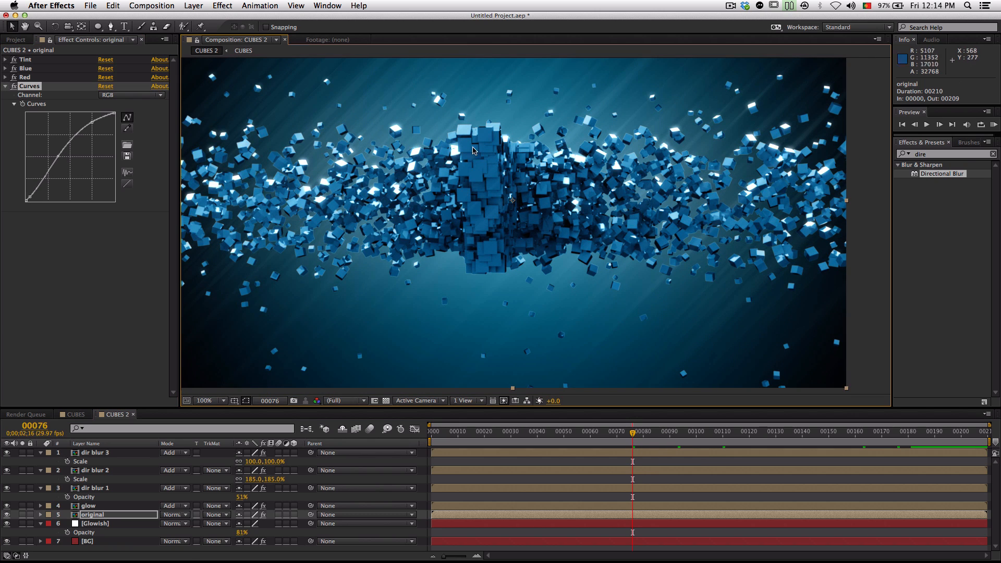
Preview the CUBES 2 composition at several points in time, including frame 90.
click(652, 433)
click(670, 434)
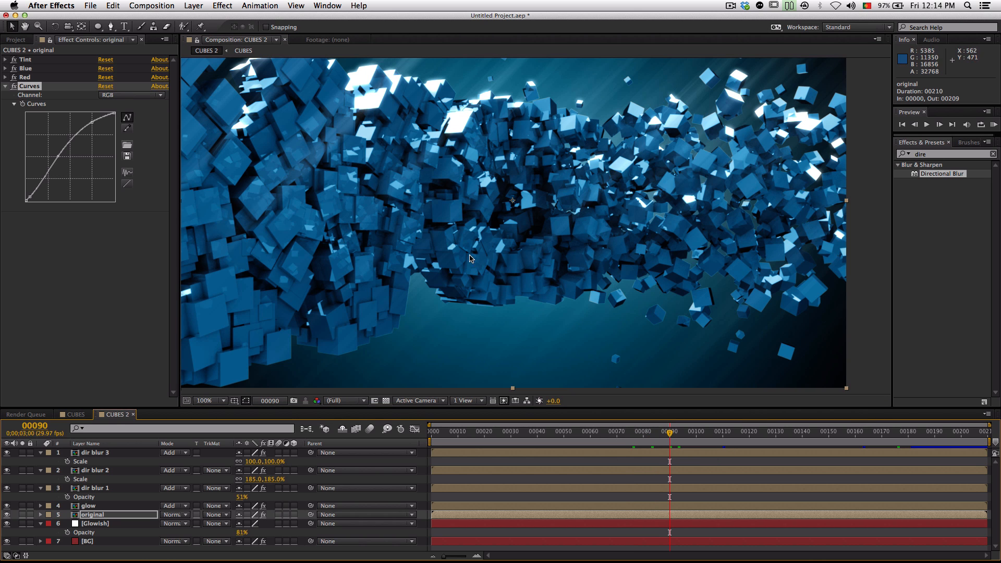
click(686, 434)
click(642, 433)
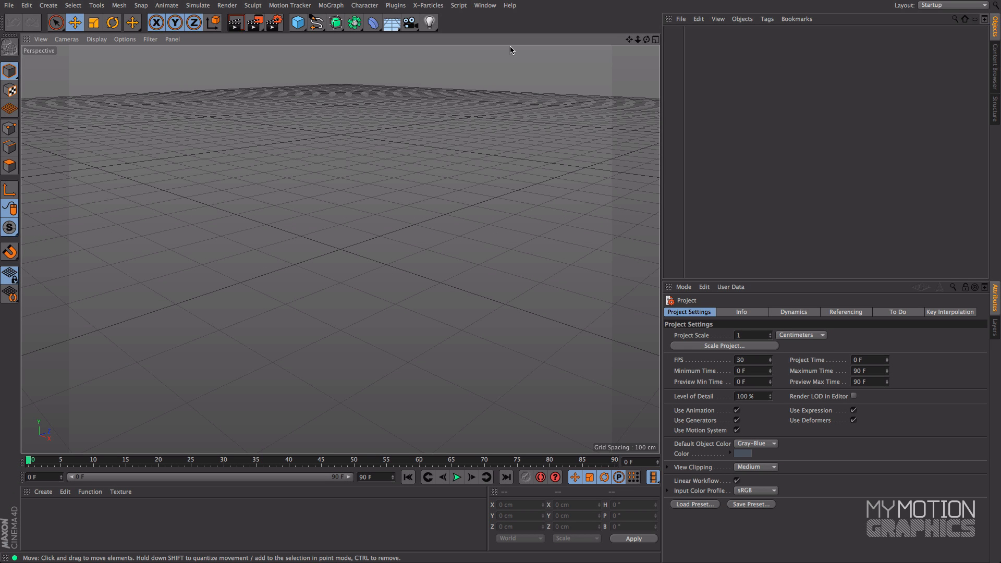
In Cinema 4D, create a Text spline and set its text to WORD.
click(315, 23)
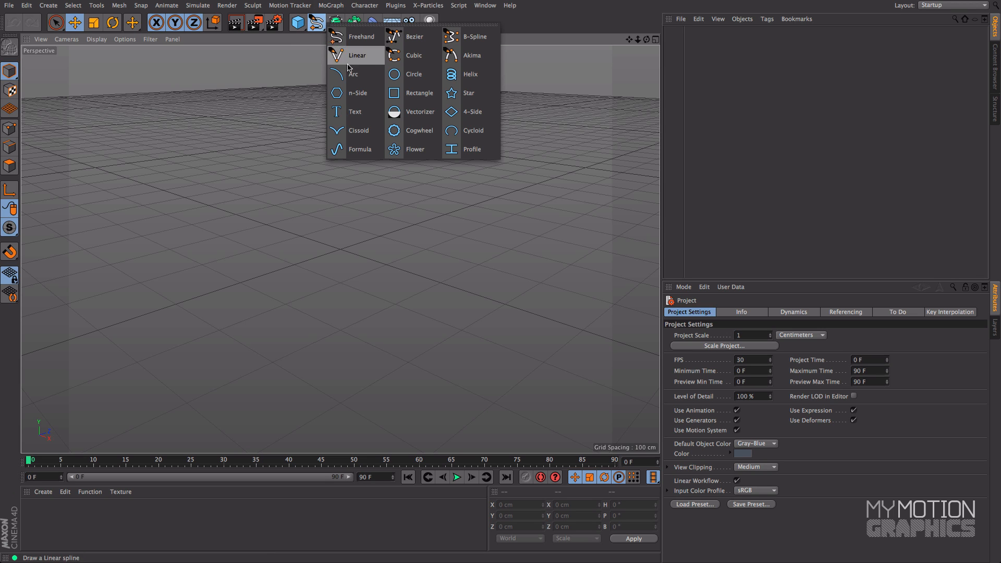
click(352, 112)
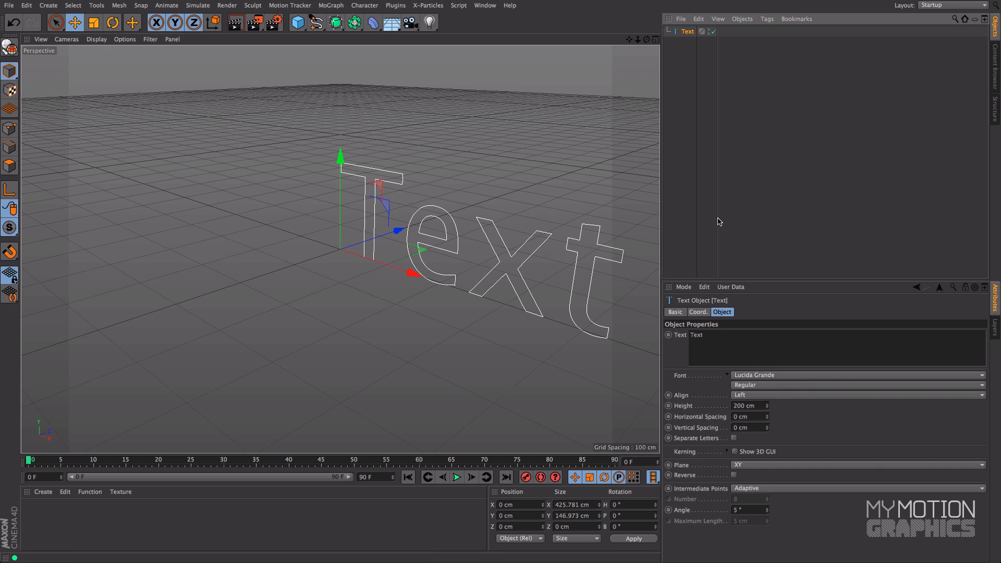
double_click(725, 342)
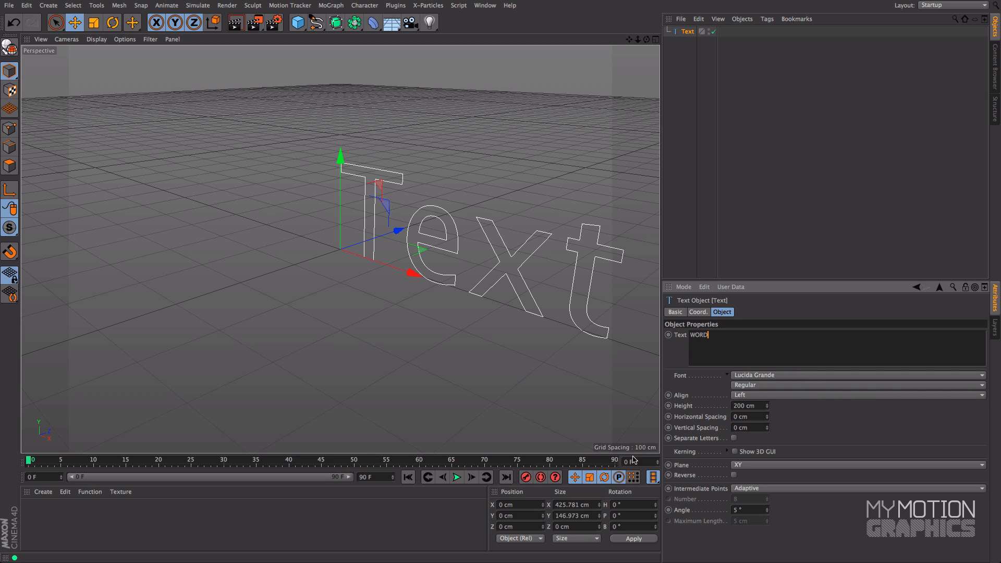
click(803, 308)
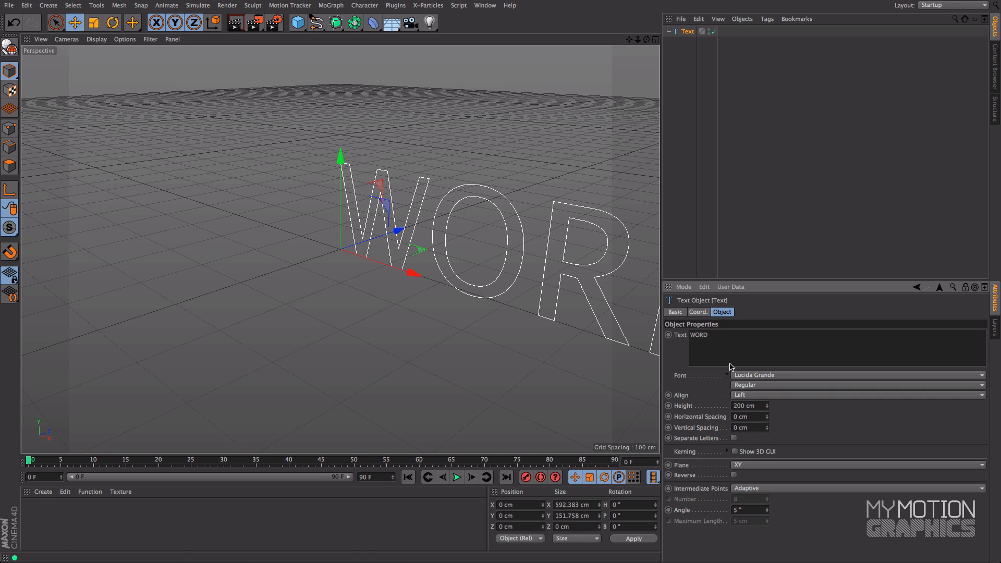
Align the text spline to Middle and set its font to Futura Std.
click(765, 398)
click(765, 416)
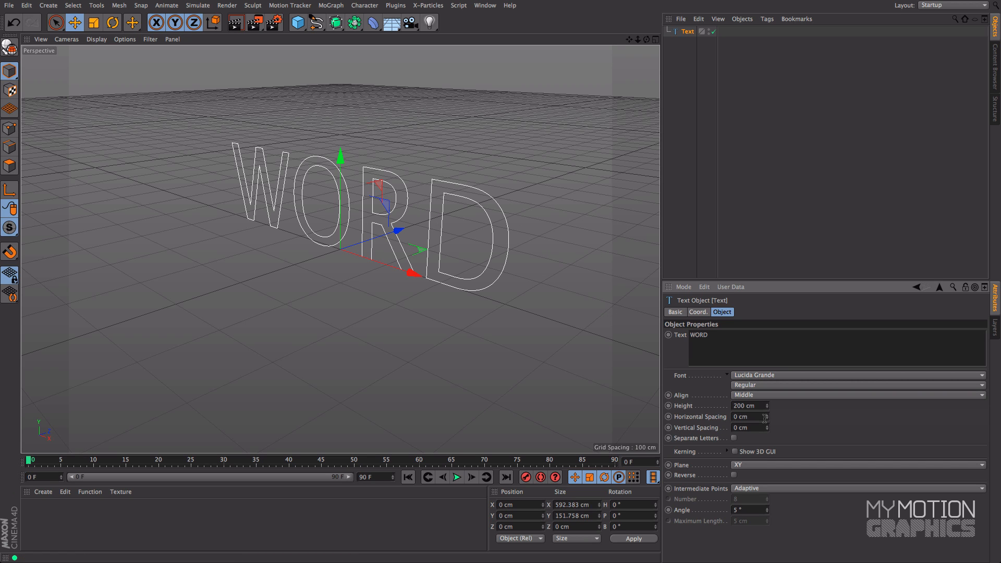
click(756, 375)
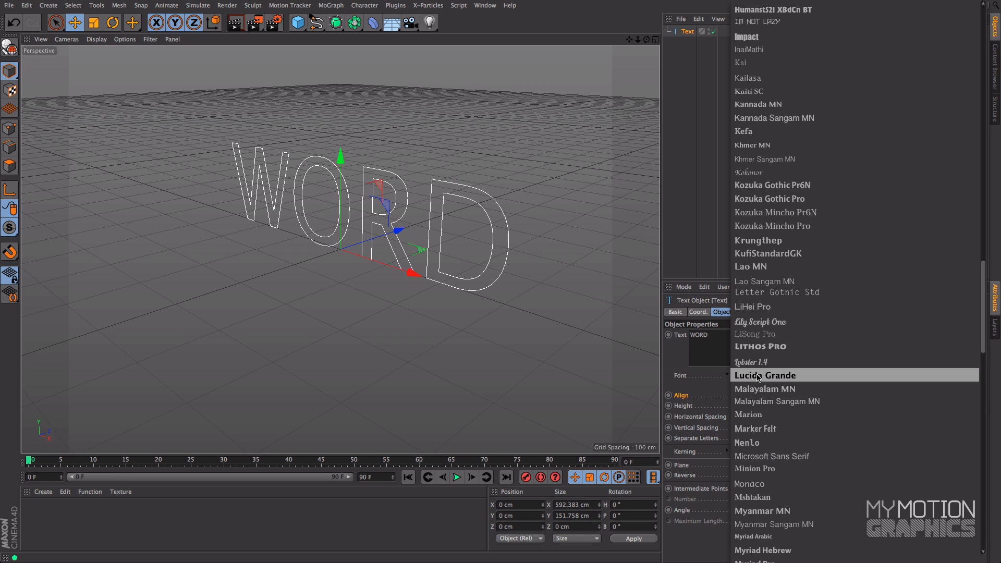
scroll(757, 378, up, 10)
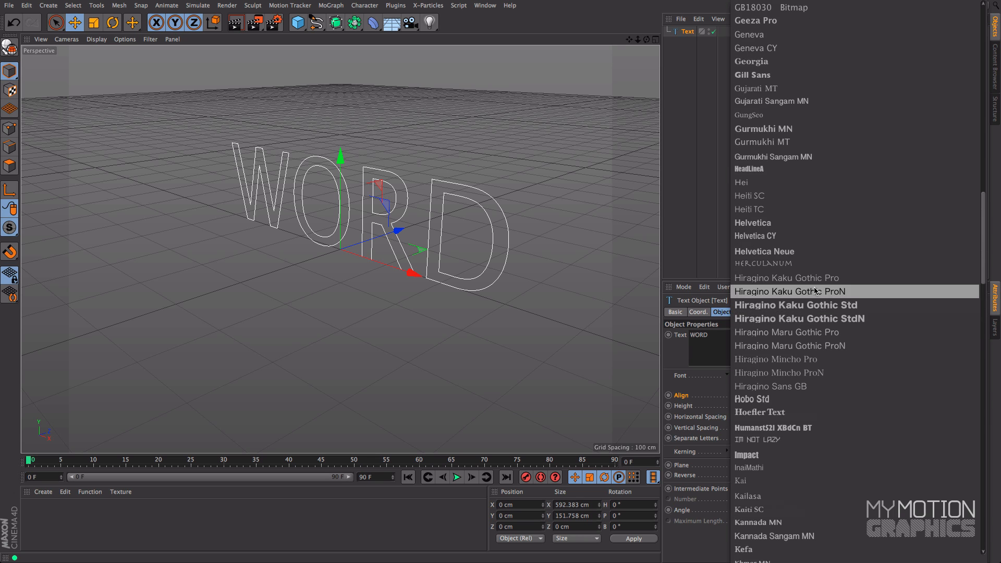
scroll(816, 277, up, 3)
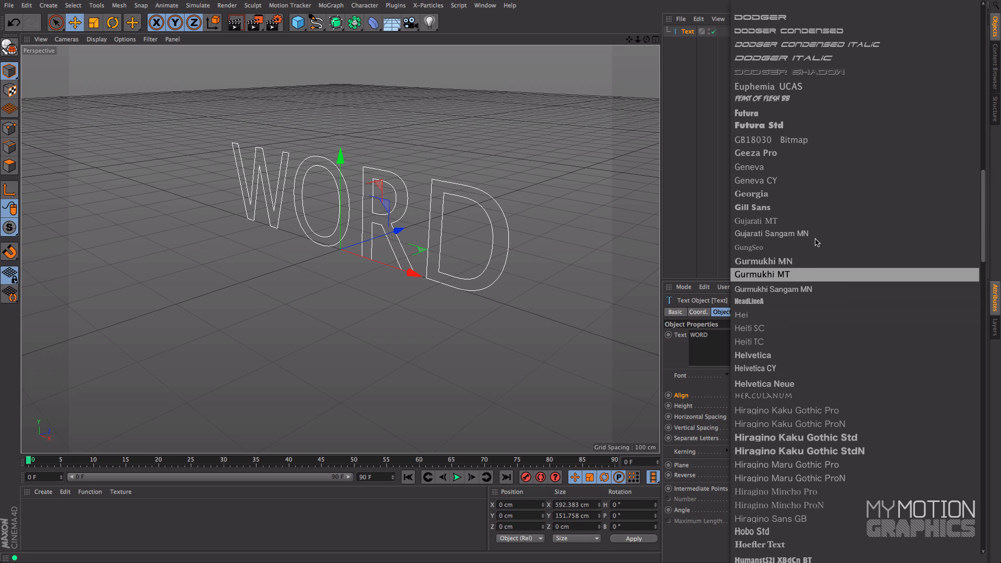
click(806, 126)
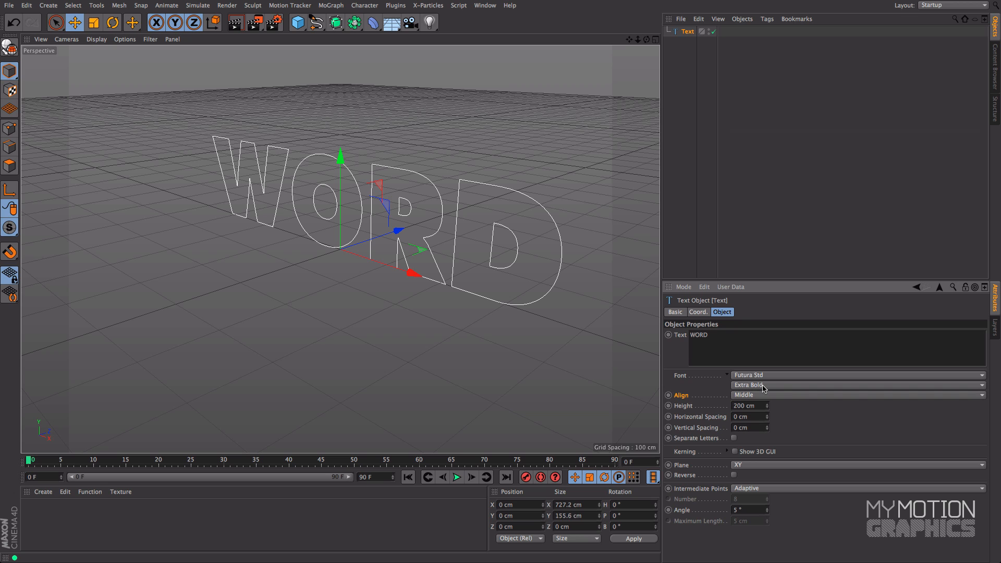
Maximize the Front view and show the 3D kerning controls for the text spline.
middle_click(394, 320)
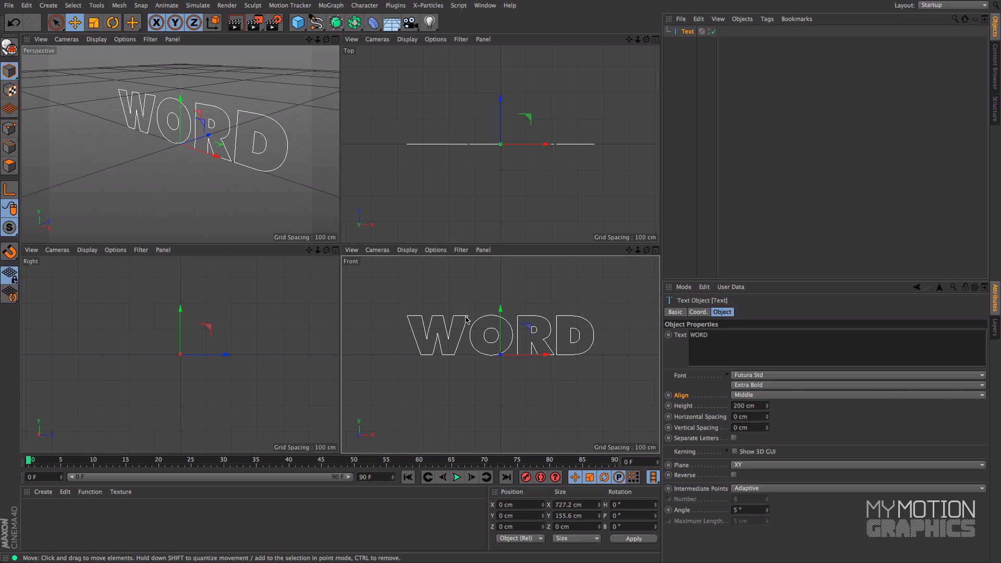
middle_click(465, 319)
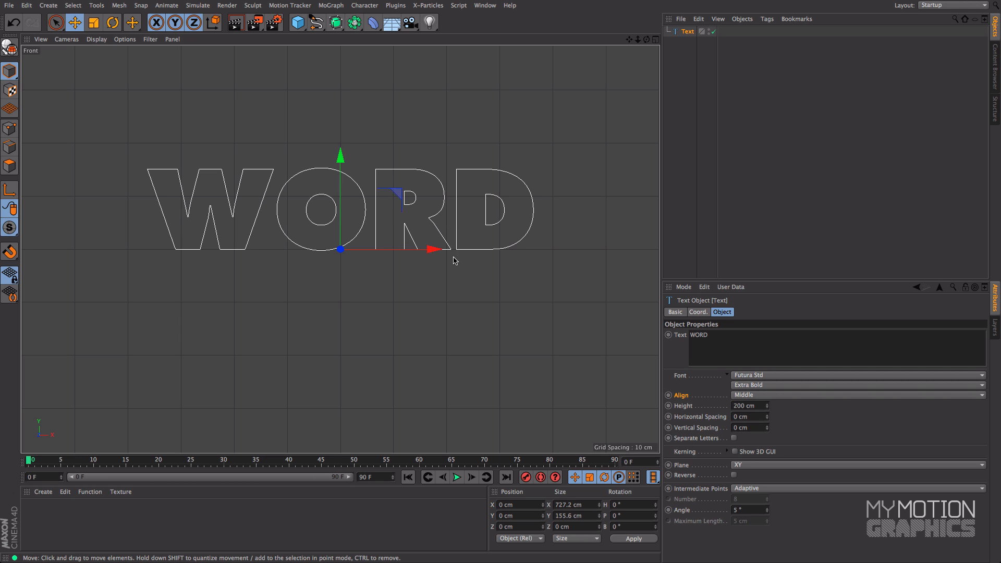
click(685, 452)
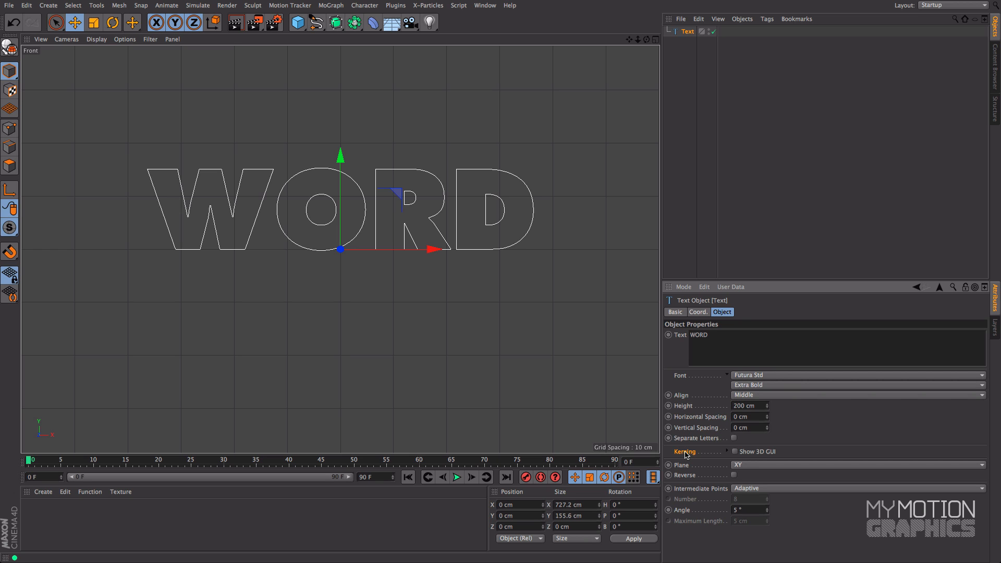
click(734, 452)
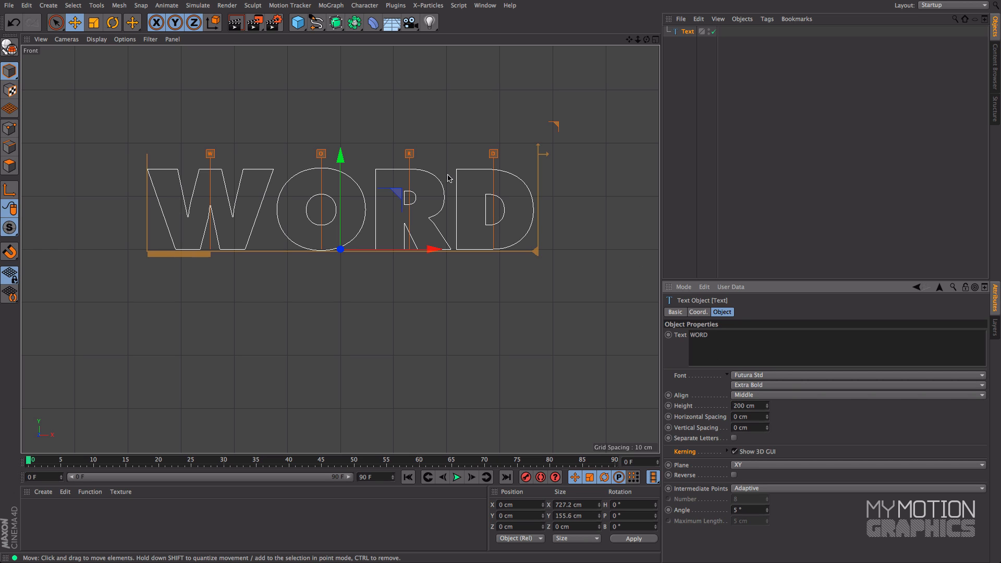
Adjust the kerning of the letters R and D so the letters of WORD are spaced wider.
drag(411, 154, 421, 156)
drag(494, 154, 500, 156)
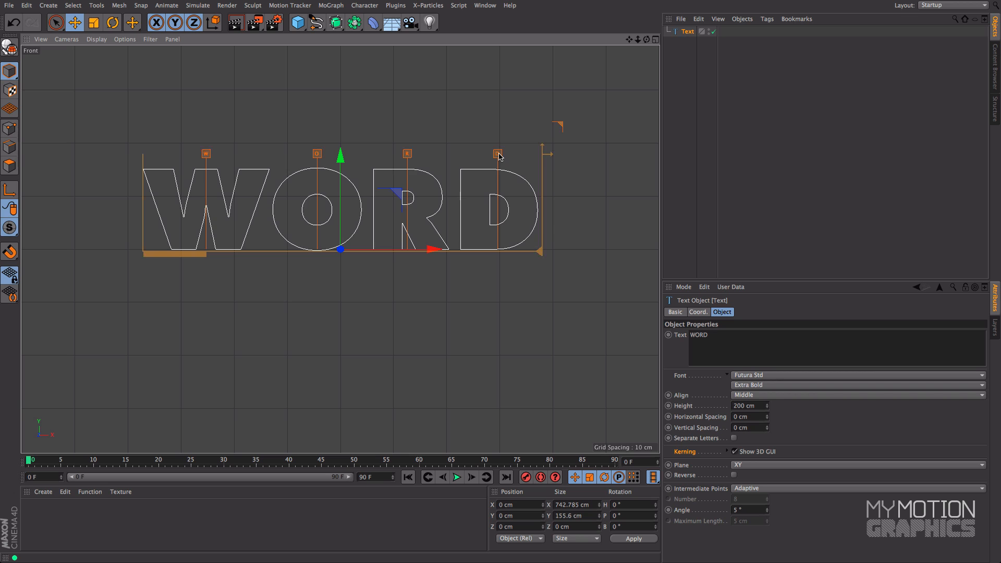
drag(409, 153, 407, 153)
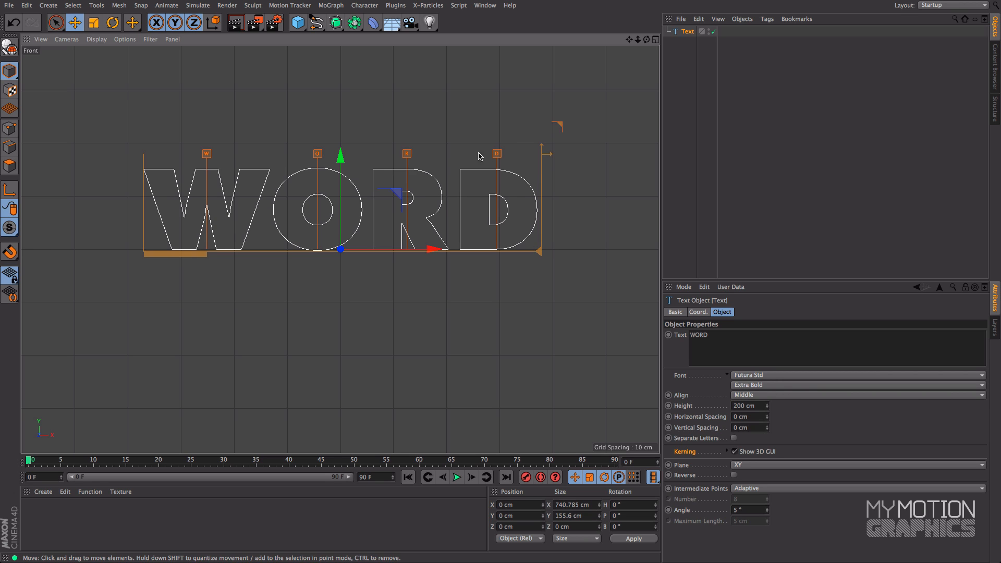
Nudge the kerning of the letters O and R slightly tighter and hide the text spline's 3D kerning controls.
drag(316, 155, 315, 155)
drag(405, 155, 403, 155)
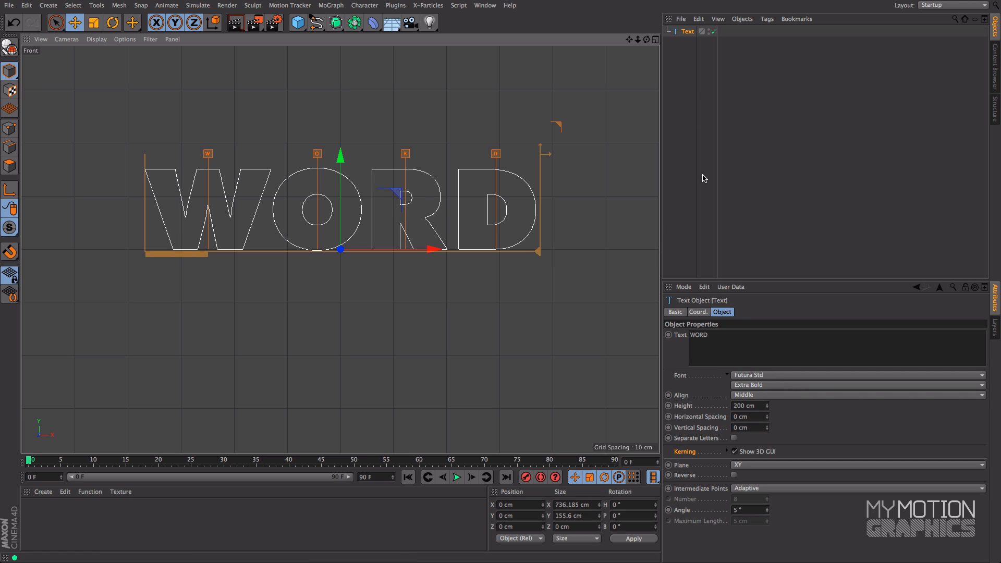
click(734, 451)
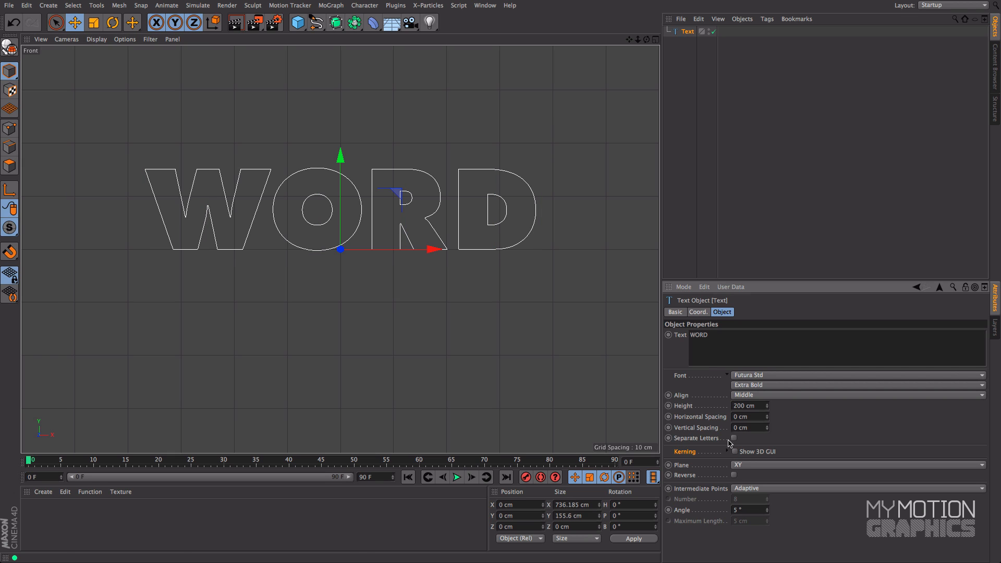
Add an Extrude object and make the text spline its child.
click(338, 24)
click(460, 37)
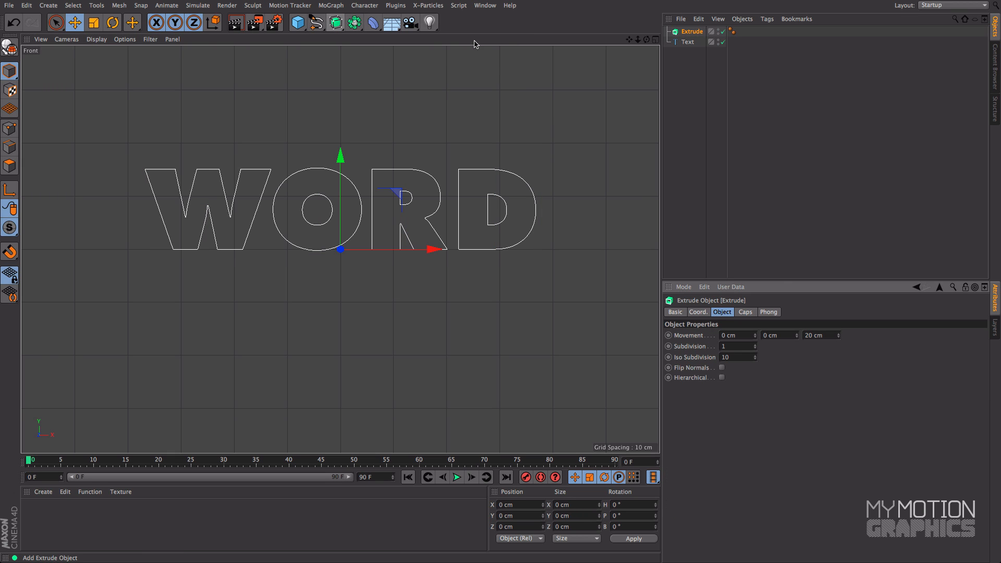
drag(687, 41, 693, 32)
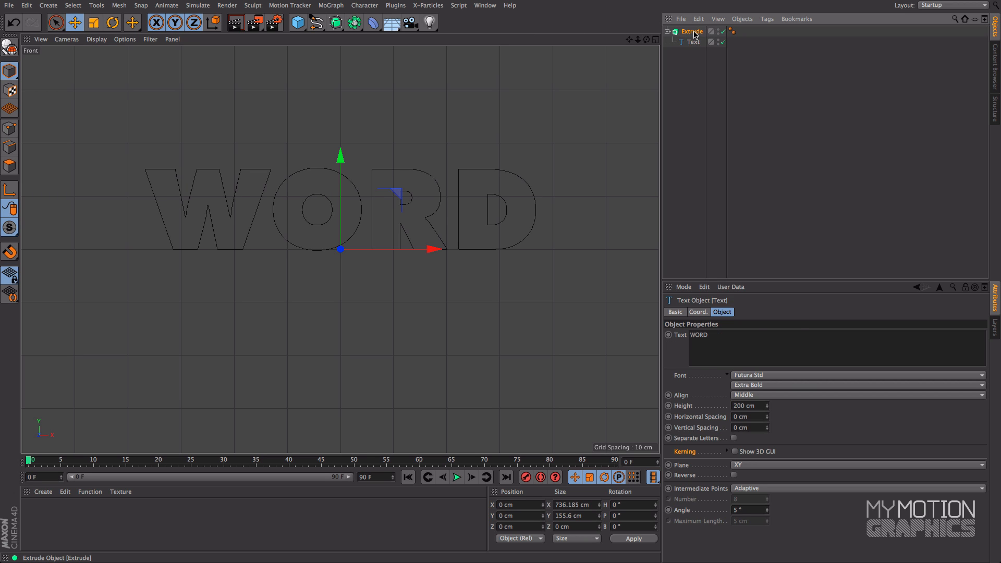
Rename the Extrude object as TEXT and collapse its hierarchy.
double_click(693, 32)
text(TE)
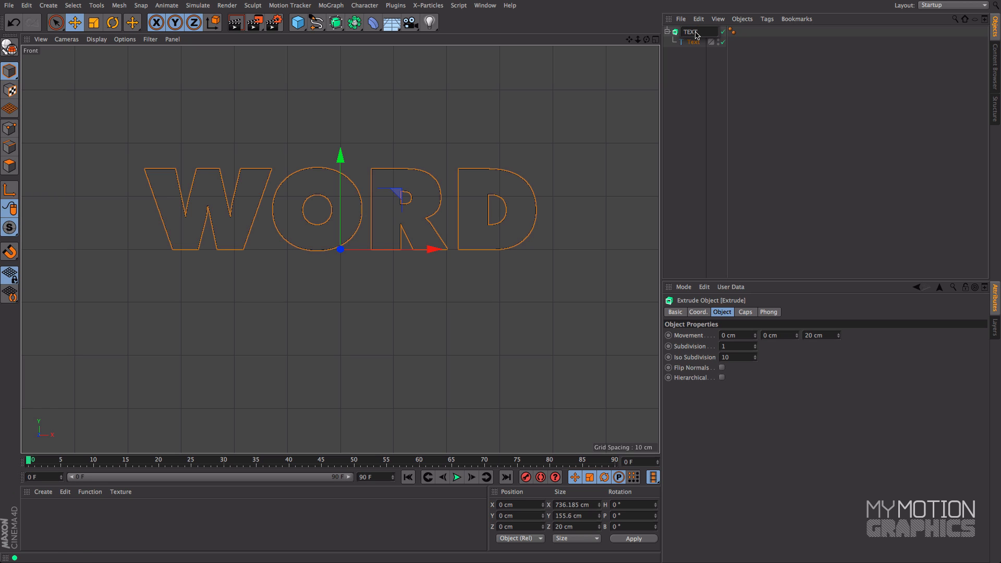
text(XT)
key(Return)
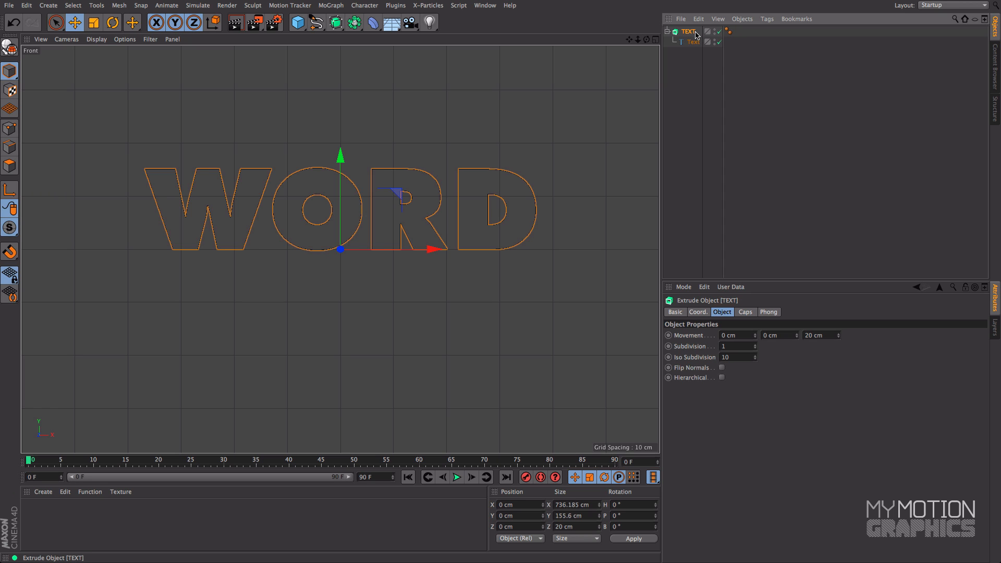
click(667, 32)
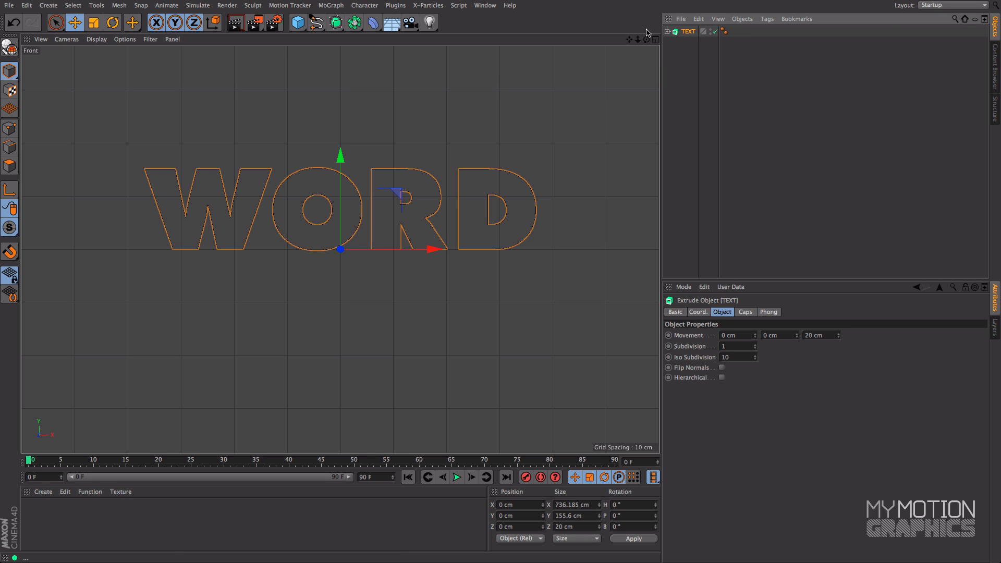
Maximize the Perspective view and set the TEXT extrusion's Z movement to 0 cm.
click(655, 40)
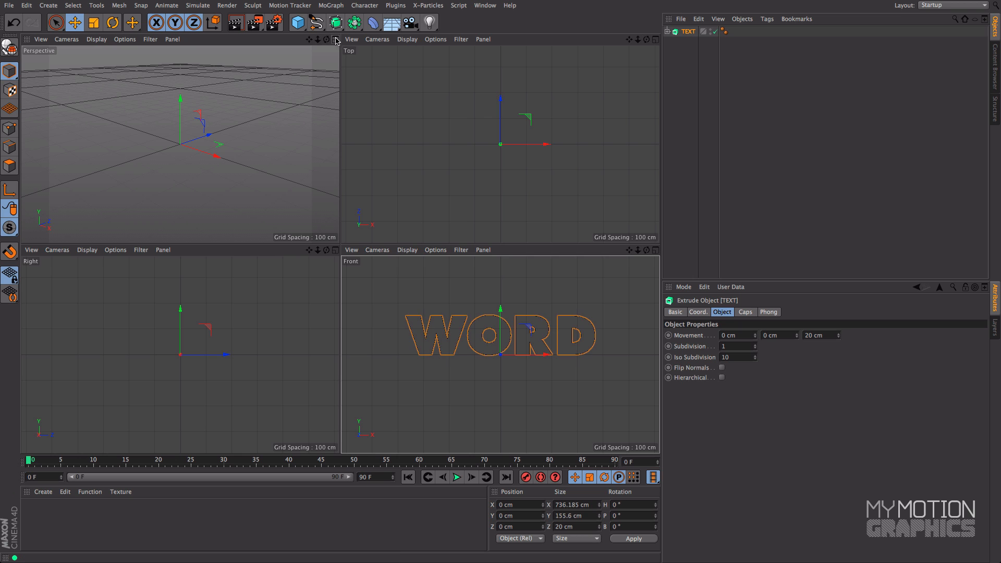
click(335, 39)
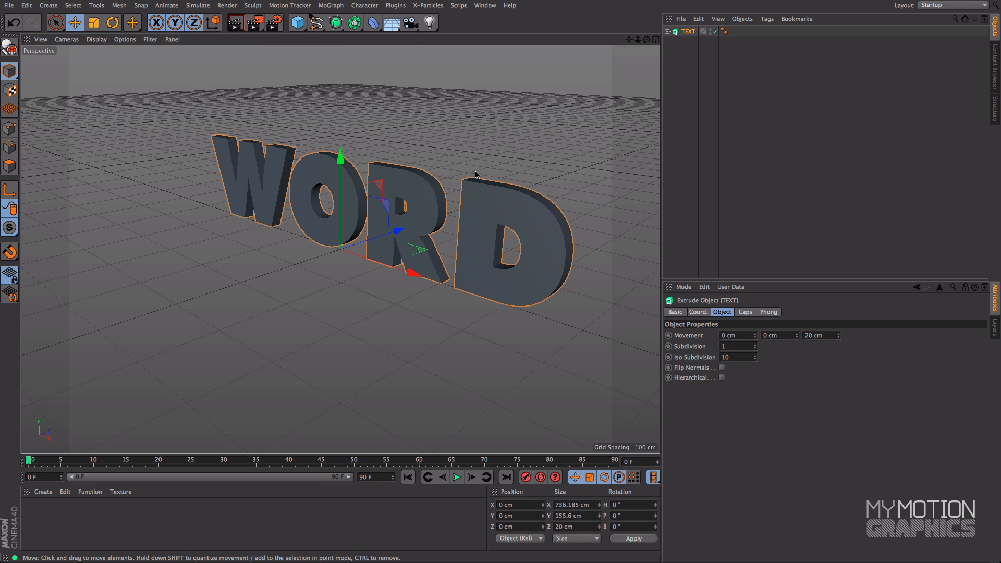
alt+drag(436, 166, 403, 179)
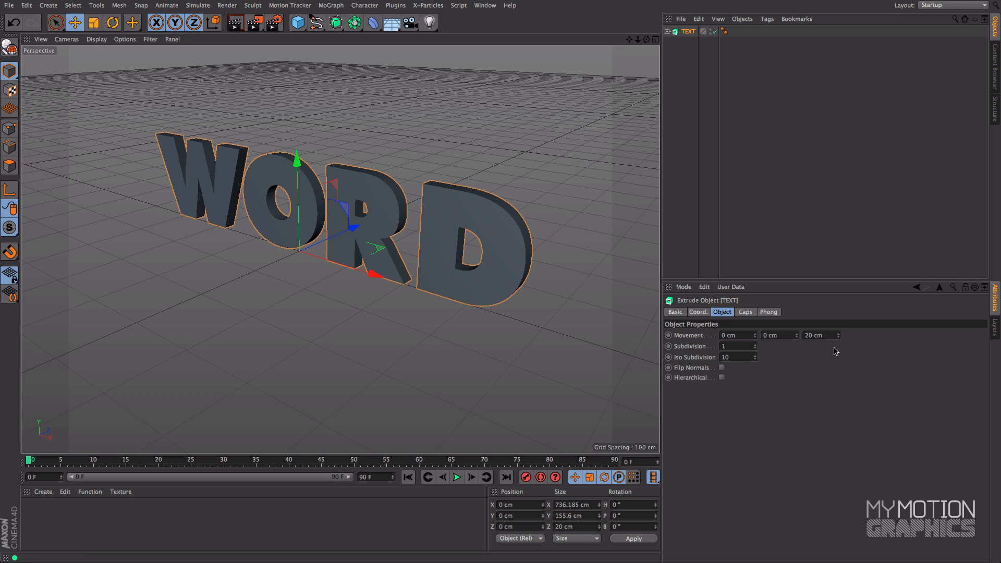
click(820, 335)
drag(821, 334, 820, 314)
text(0)
key(Return)
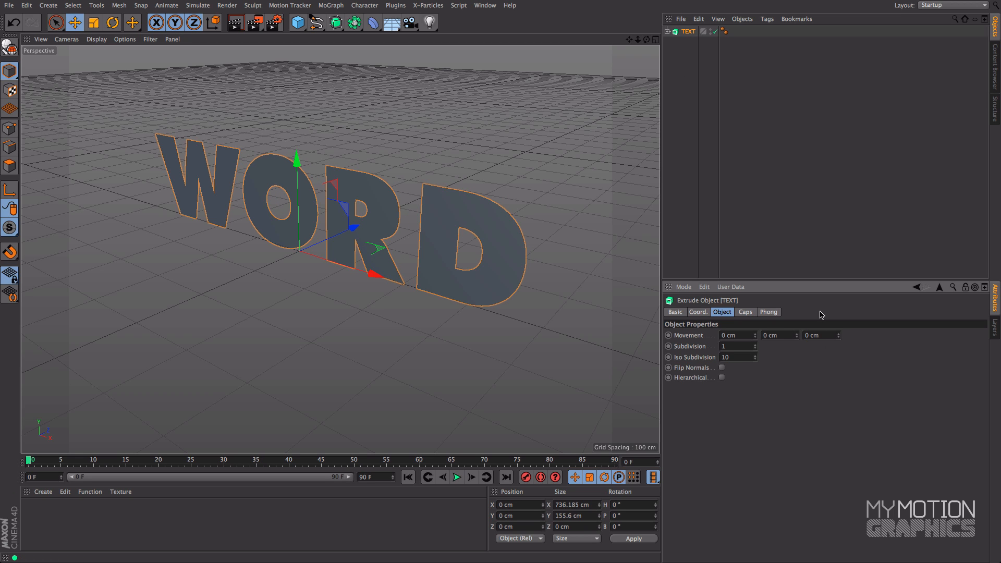
Add a MoGraph Cloner object to the scene and enlarge the area showing its attributes.
mouse_move(515, 203)
alt+mouse_down()
mouse_move(399, 177)
mouse_move(523, 187)
mouse_move(511, 188)
alt+mouse_up()
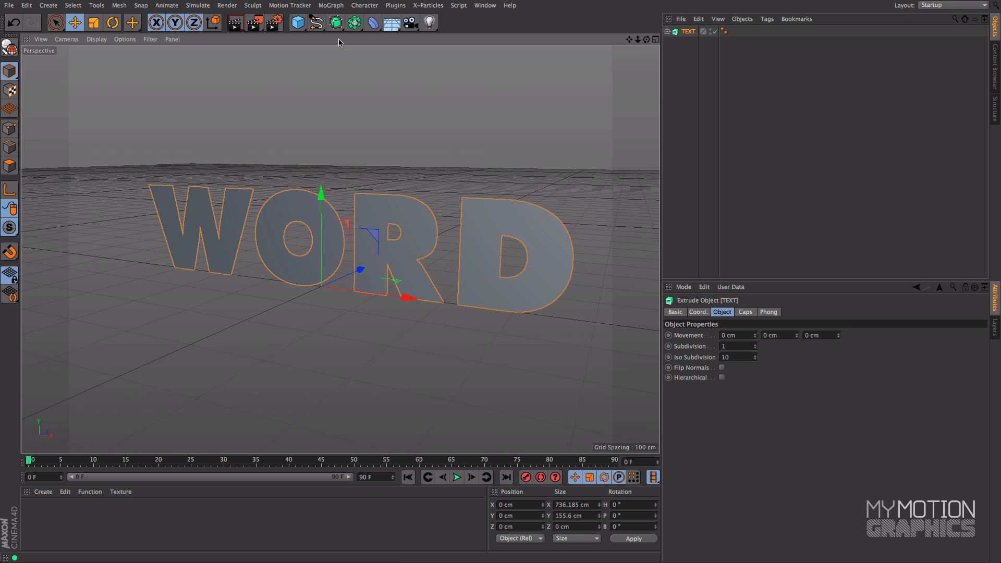
click(331, 5)
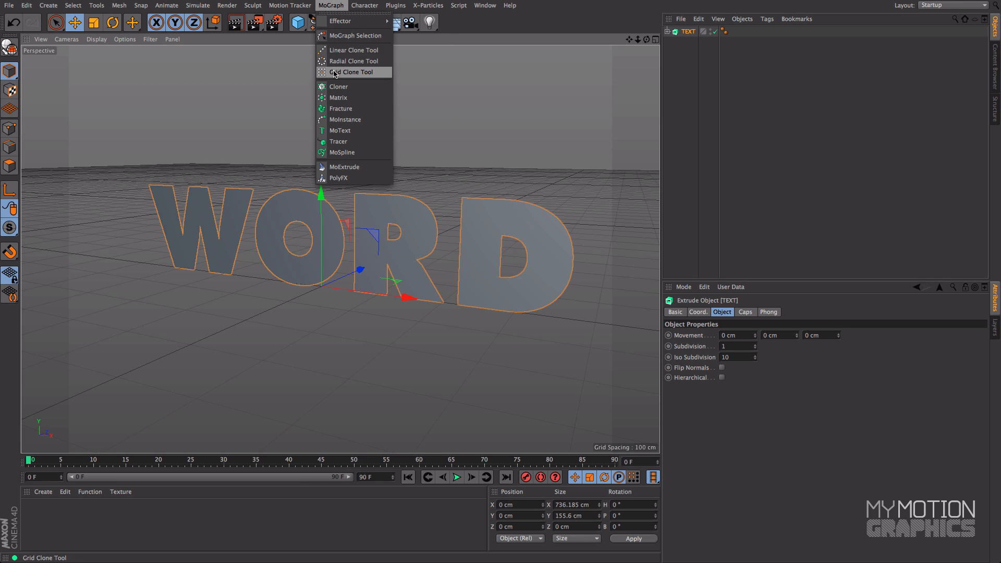
click(338, 87)
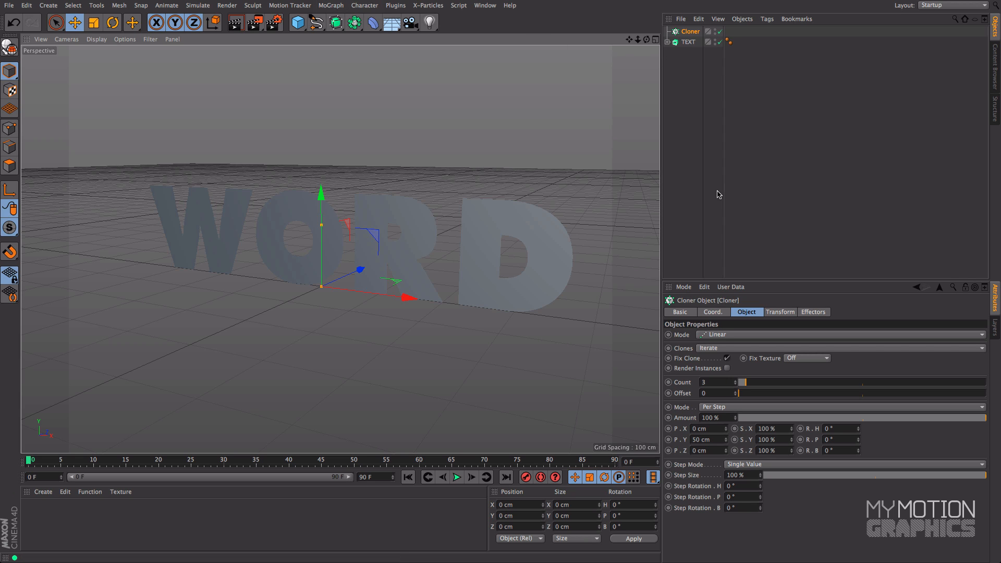
drag(724, 282, 724, 242)
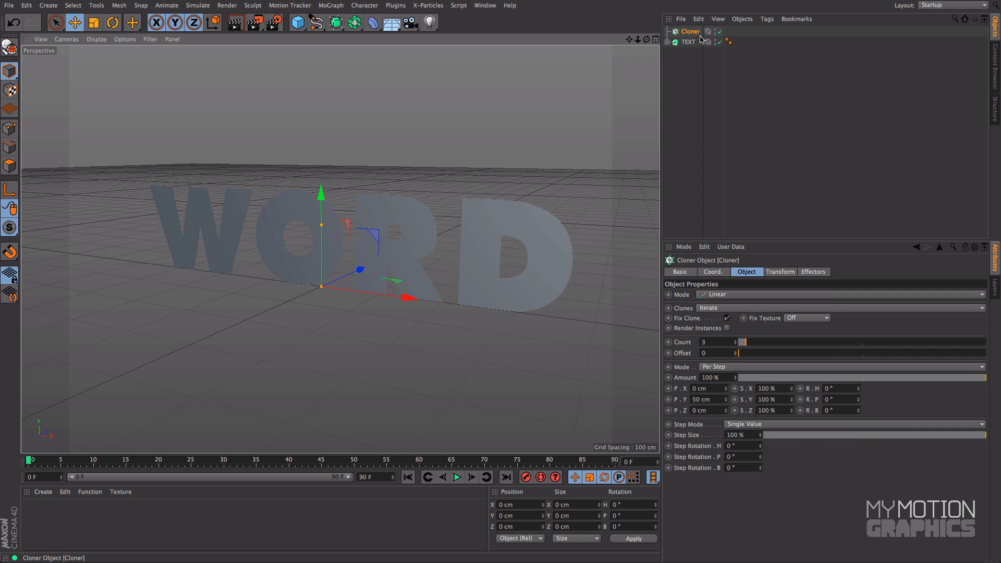
Create a cube primitive and set its X, Y and Z size to 15 cm each.
click(300, 24)
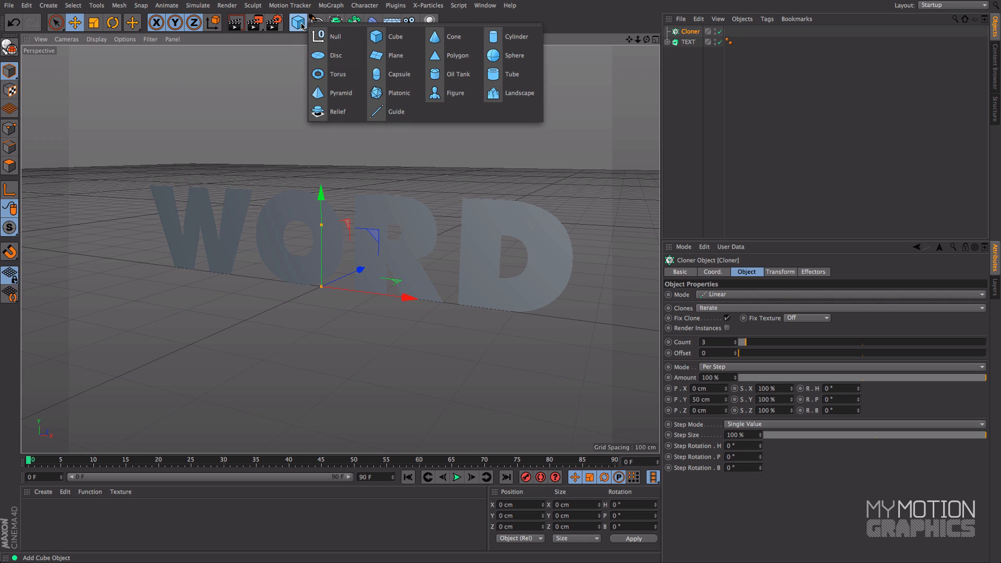
click(396, 38)
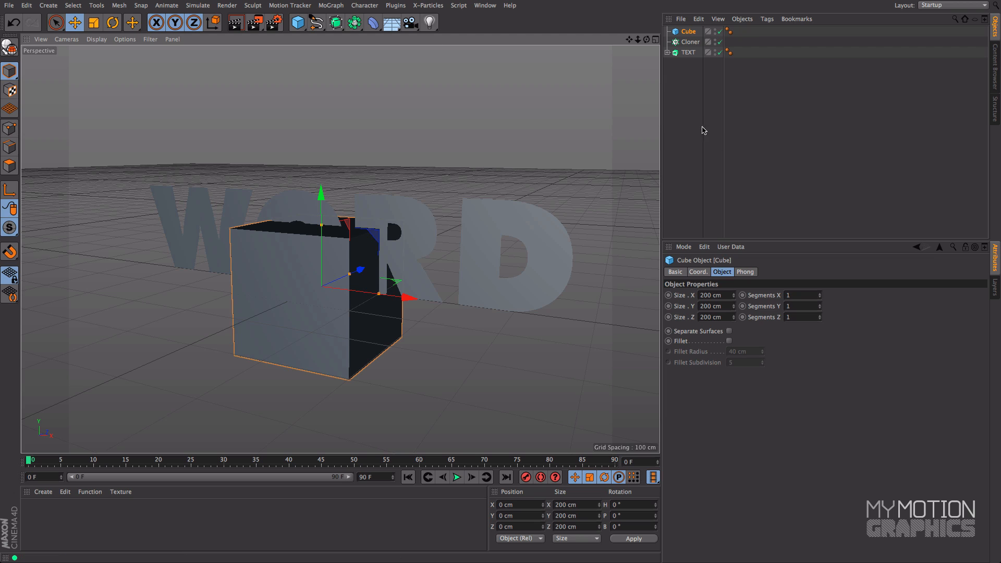
click(715, 295)
text(15)
key(Tab)
text(15)
key(Tab)
text(15)
key(Return)
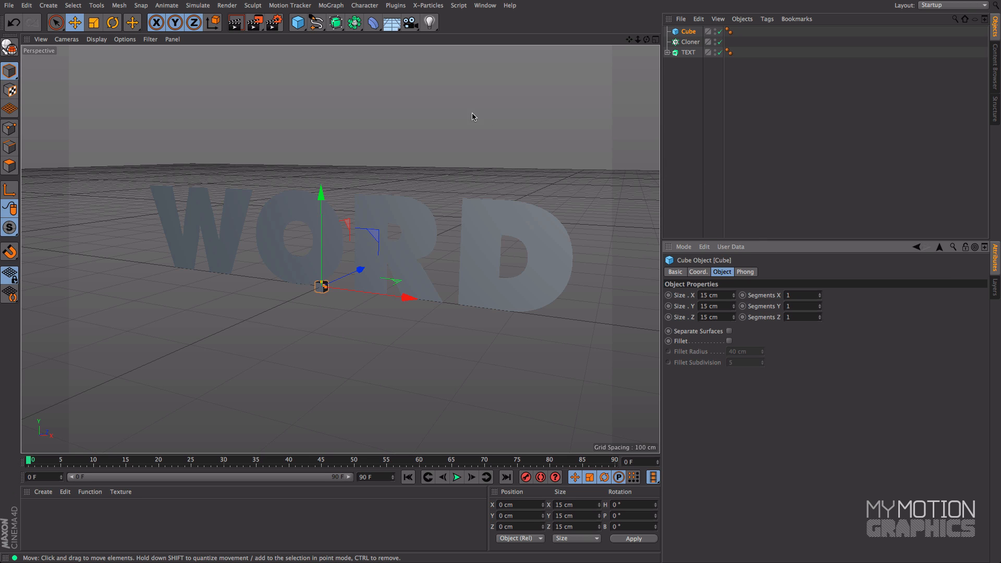
Make the cube a child of the Cloner, rename the Cloner as BIG and collapse its hierarchy.
alt+middle_drag(445, 129, 469, 129)
alt+drag(469, 133, 443, 152)
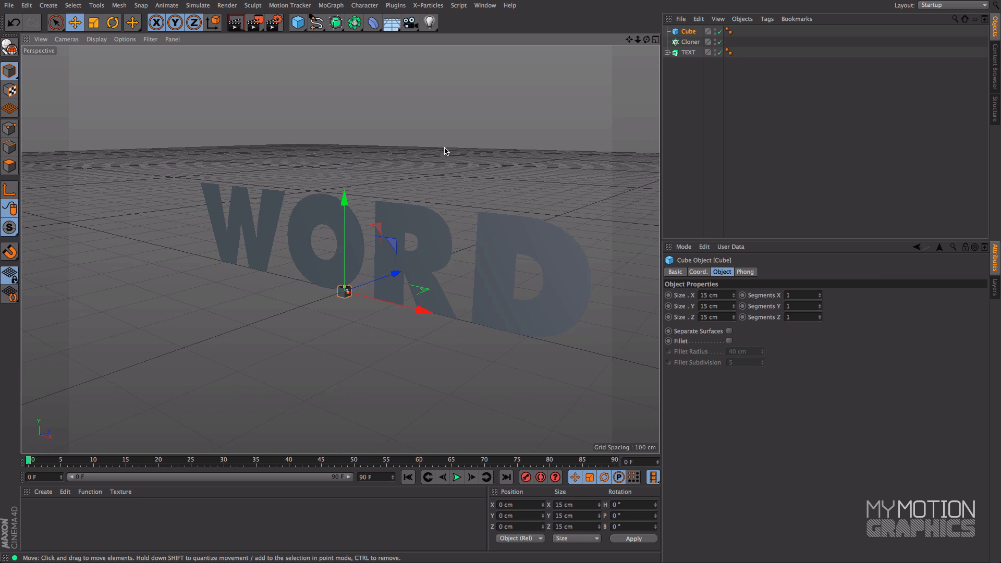
drag(689, 32, 689, 43)
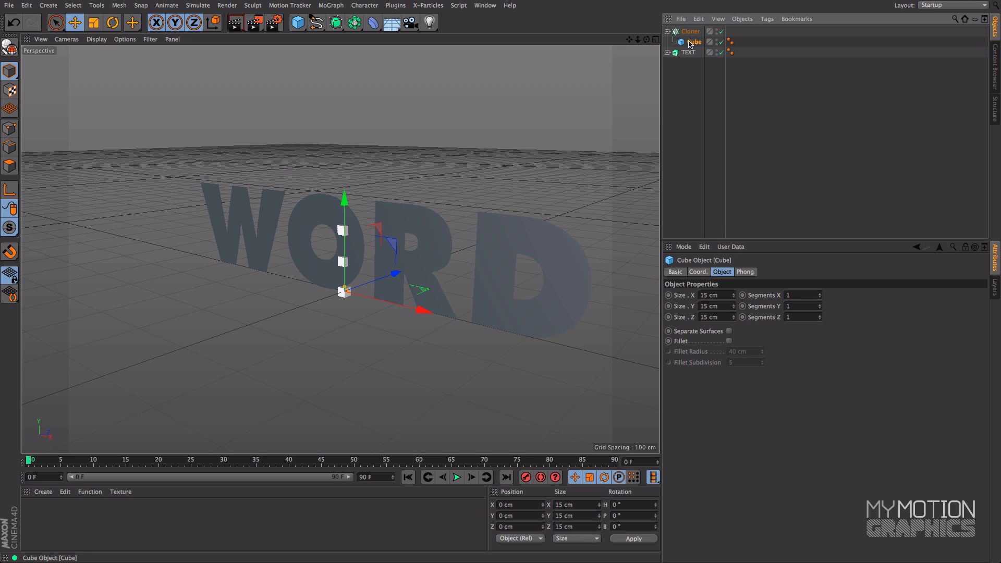
double_click(691, 32)
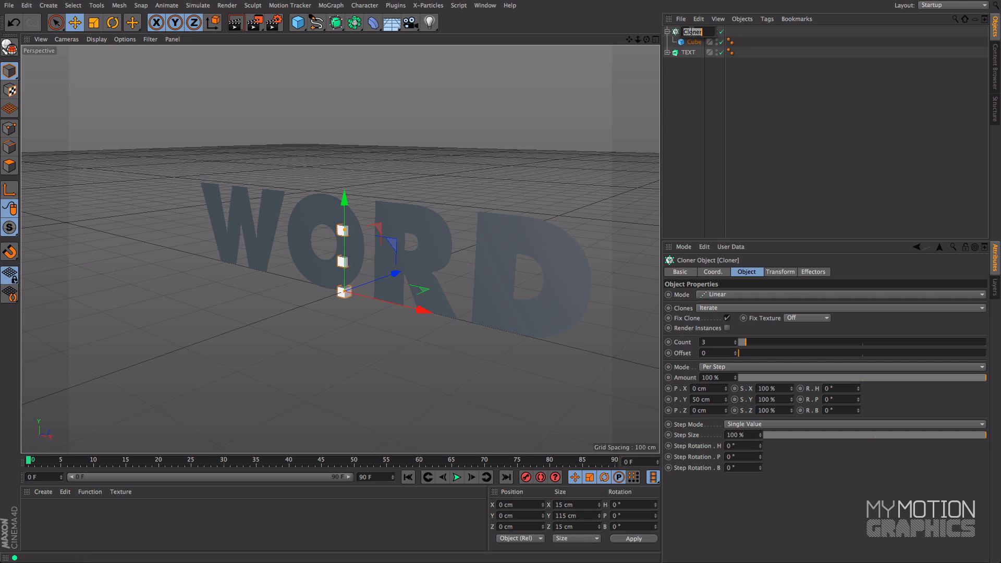
text(BIG)
key(Return)
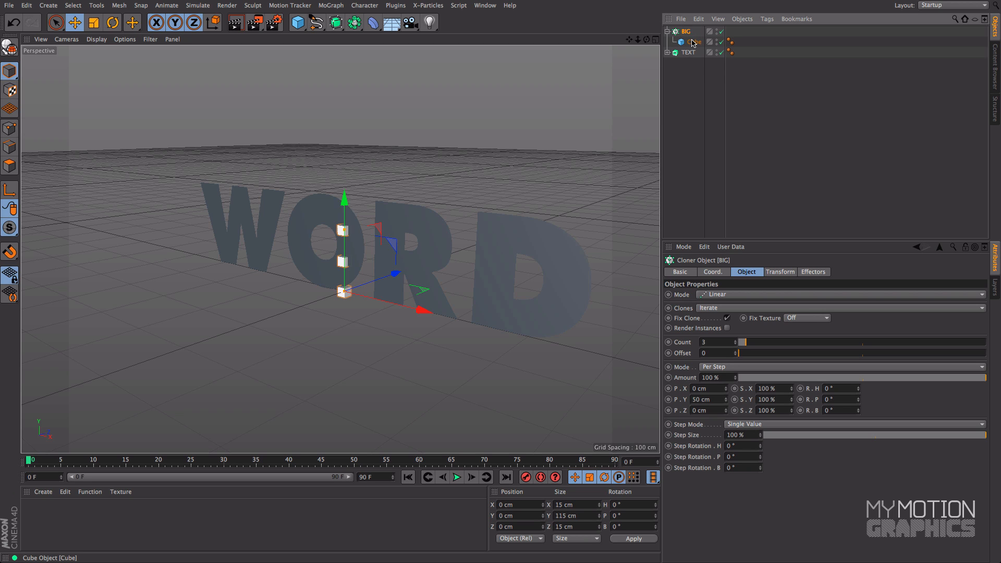
click(666, 32)
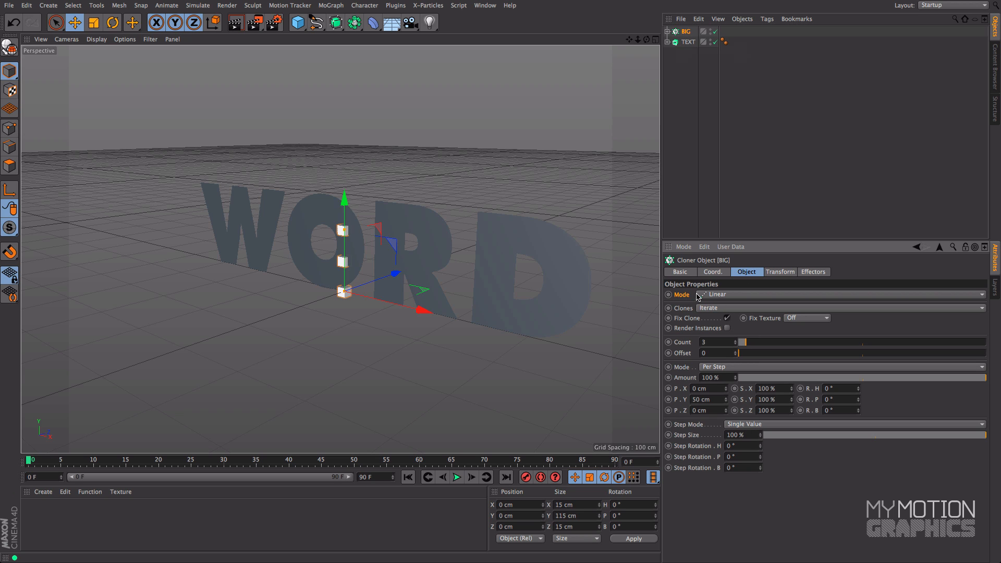
Set the BIG cloner's mode to Object and assign TEXT as the object to clone onto.
click(719, 295)
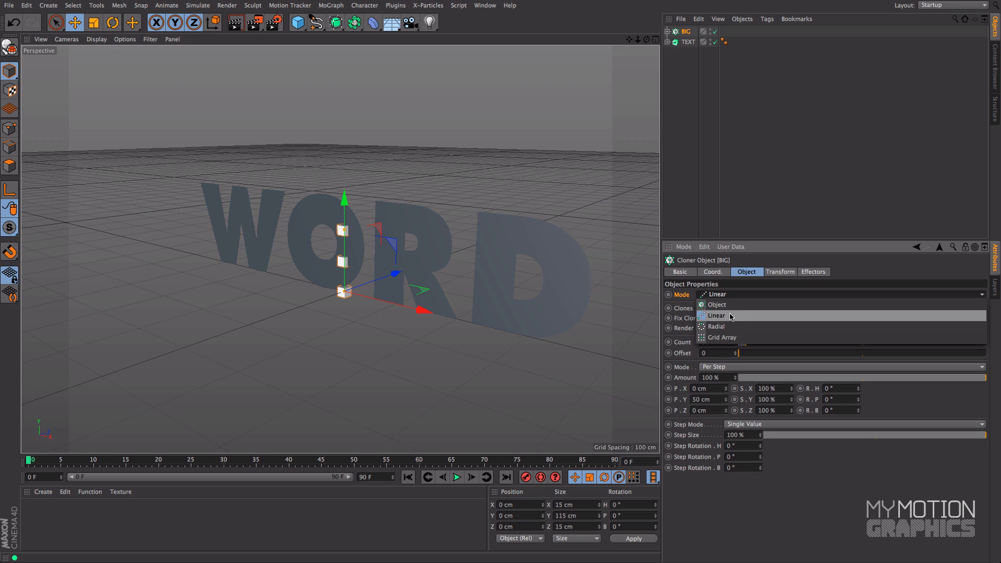
click(732, 306)
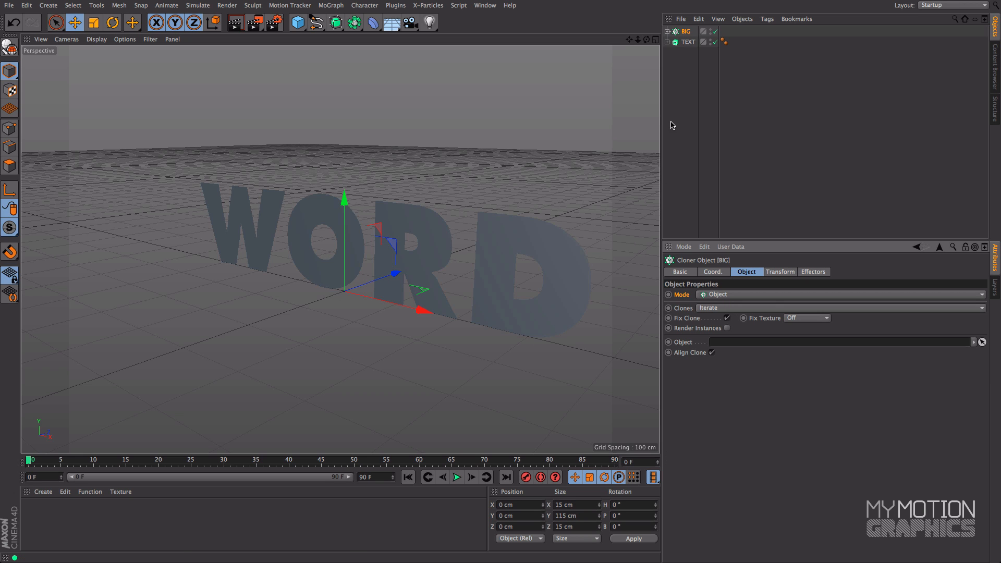
drag(687, 45, 740, 342)
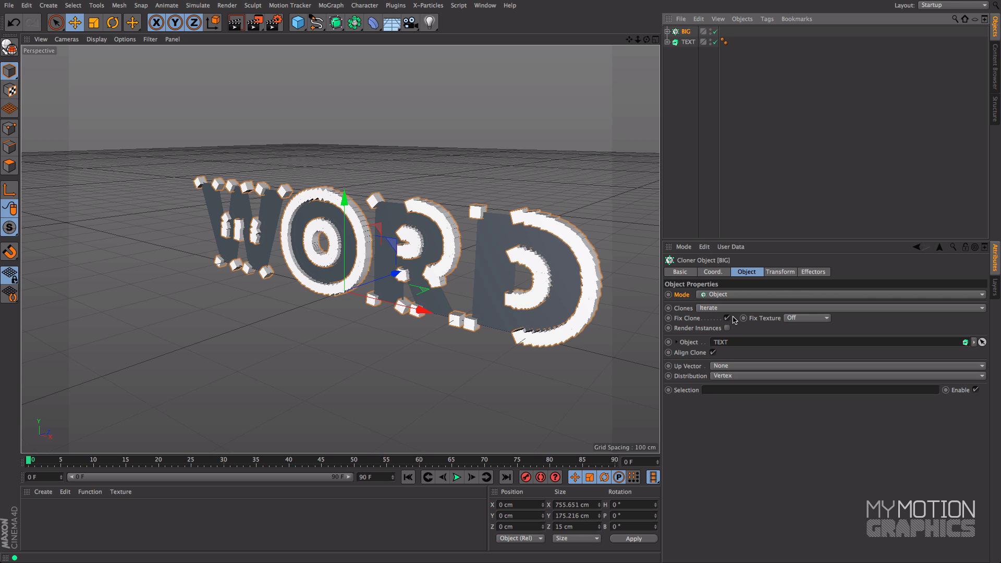
Change the BIG cloner's distribution to Surface.
alt+drag(412, 279, 471, 264)
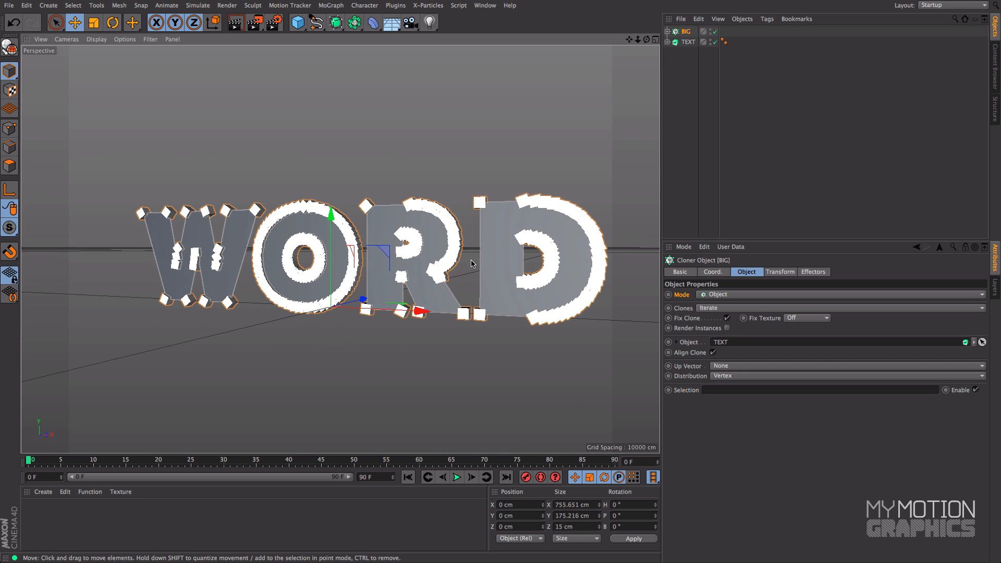
click(680, 378)
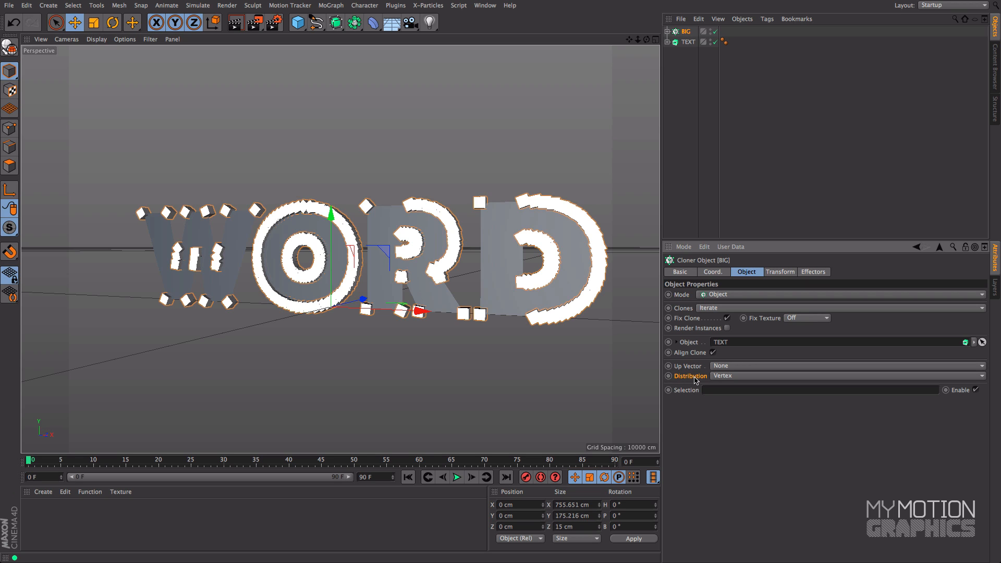
click(725, 375)
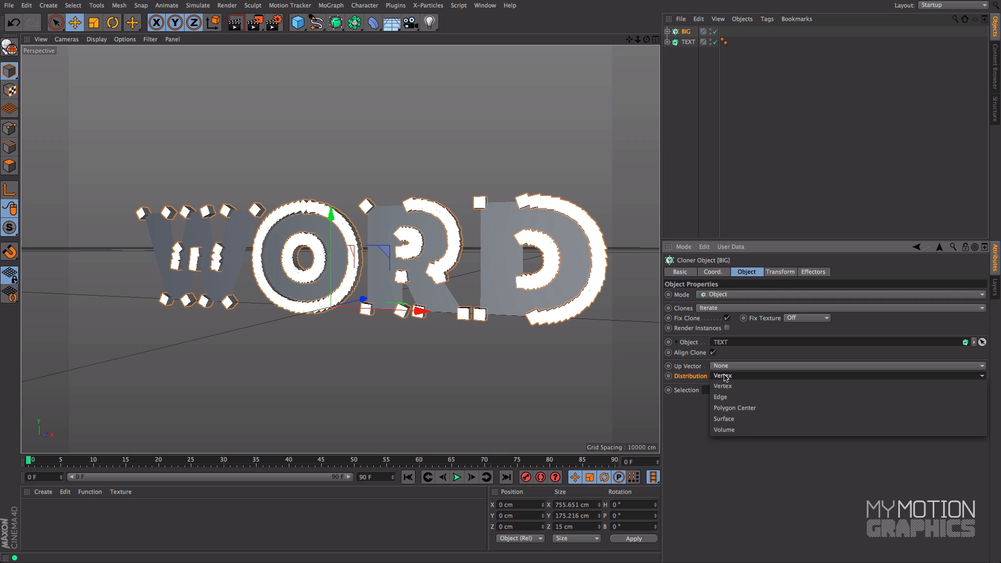
click(733, 419)
Raise the BIG cloner's count to 1639 so the cubes cover the letters, and check the coverage from several angles.
alt+drag(473, 328, 498, 329)
alt+middle_drag(487, 294, 505, 312)
alt+drag(505, 312, 487, 326)
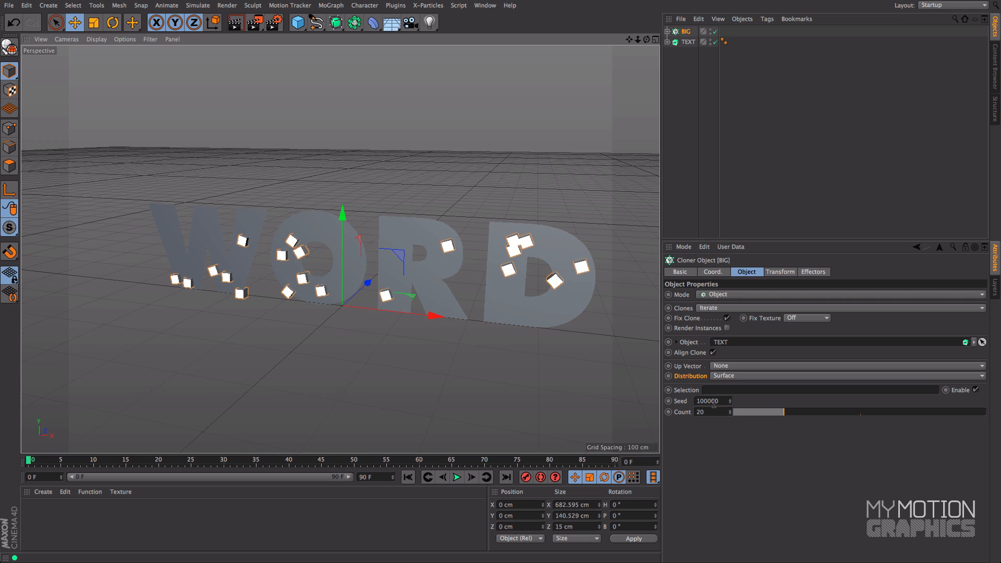
drag(729, 414, 730, 166)
alt+drag(511, 387, 615, 365)
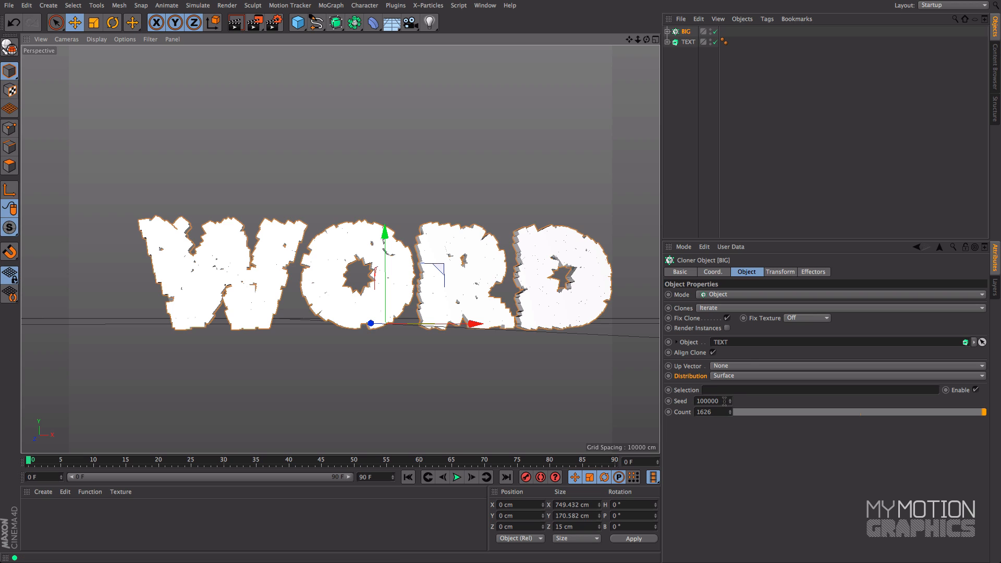
drag(730, 412, 730, 409)
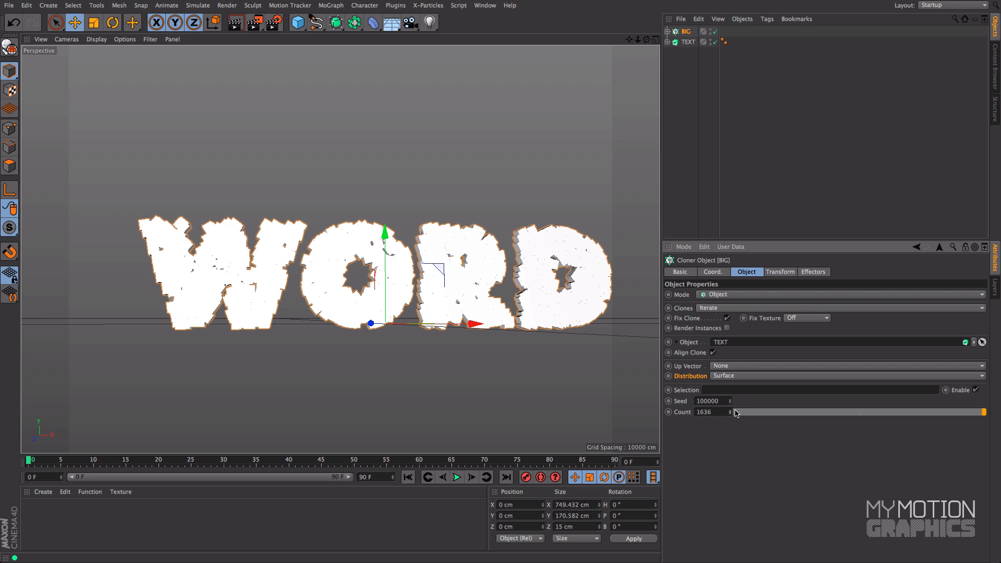
alt+drag(552, 364, 473, 356)
alt+middle_drag(473, 356, 410, 332)
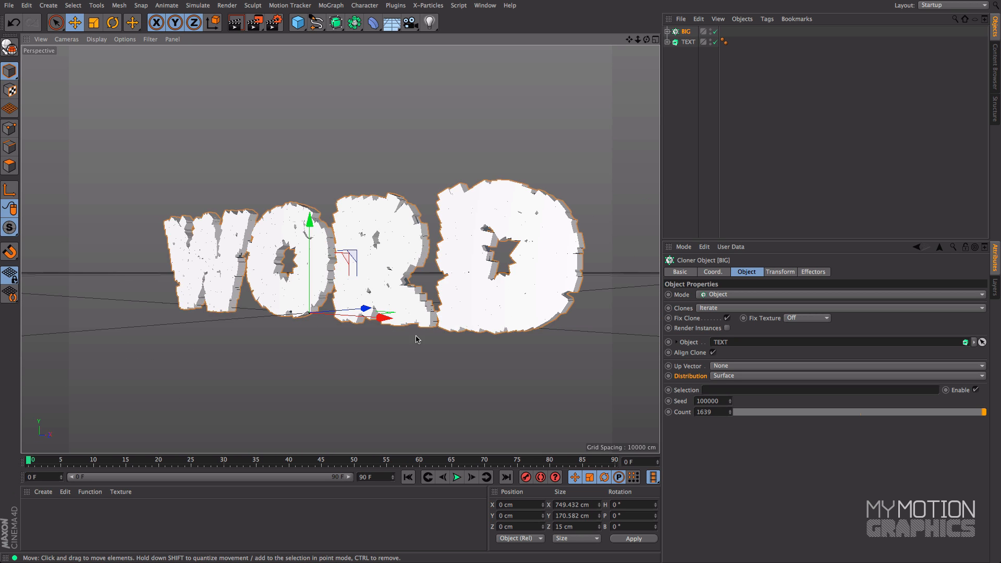
alt+drag(410, 332, 431, 342)
alt+middle_drag(431, 342, 474, 358)
alt+right_drag(573, 386, 626, 397)
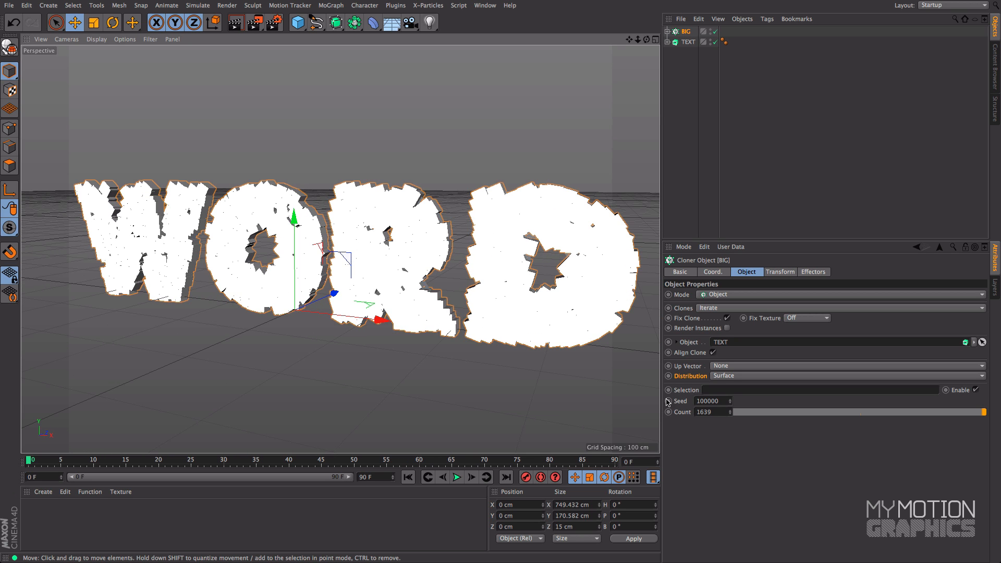
scroll(438, 302, down, 2)
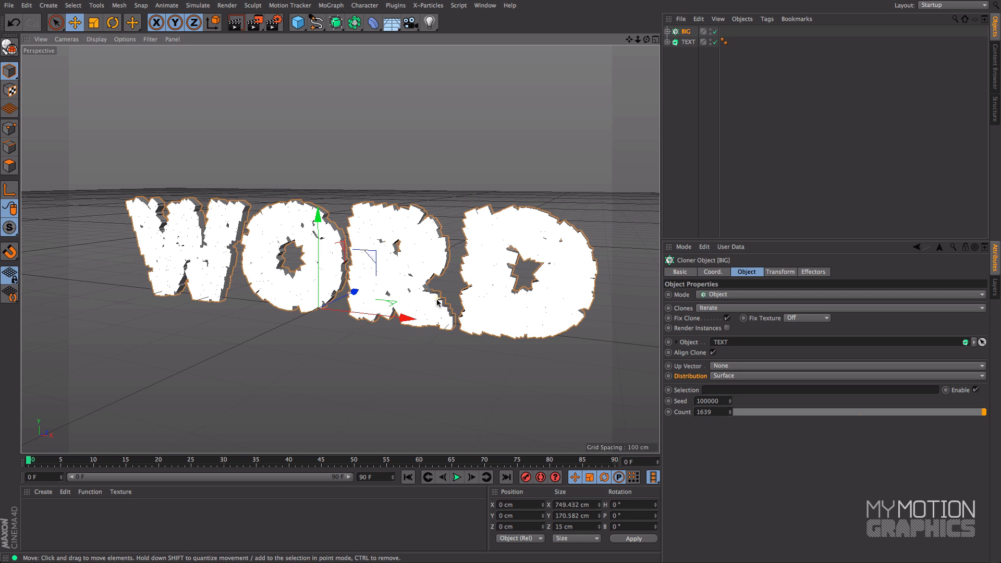
Try a lower count of 1000 on the BIG cloner and check how well the cubes cover the letters.
alt+middle_drag(437, 300, 451, 312)
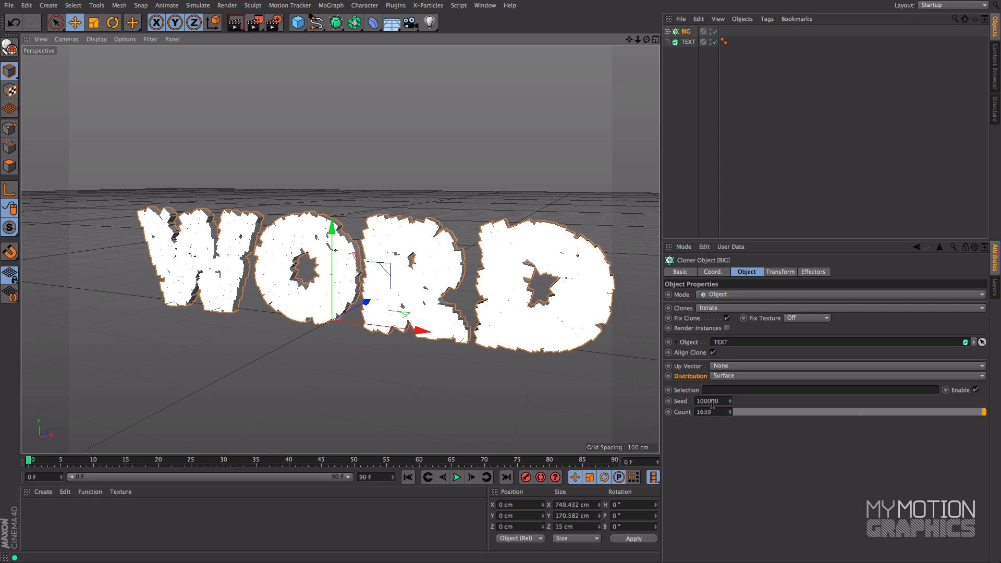
double_click(715, 411)
text(200)
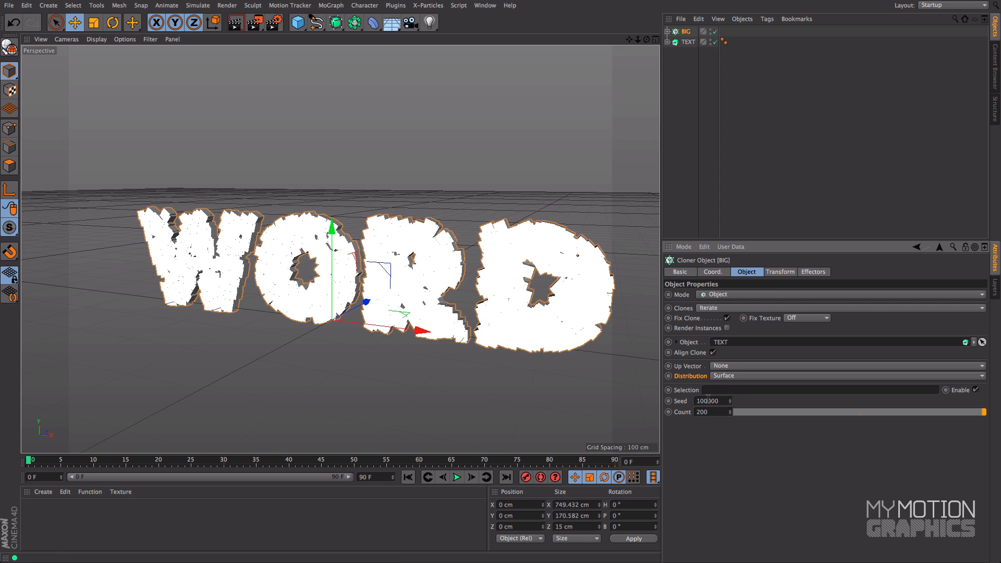
alt+drag(504, 319, 544, 322)
double_click(705, 411)
text(1000)
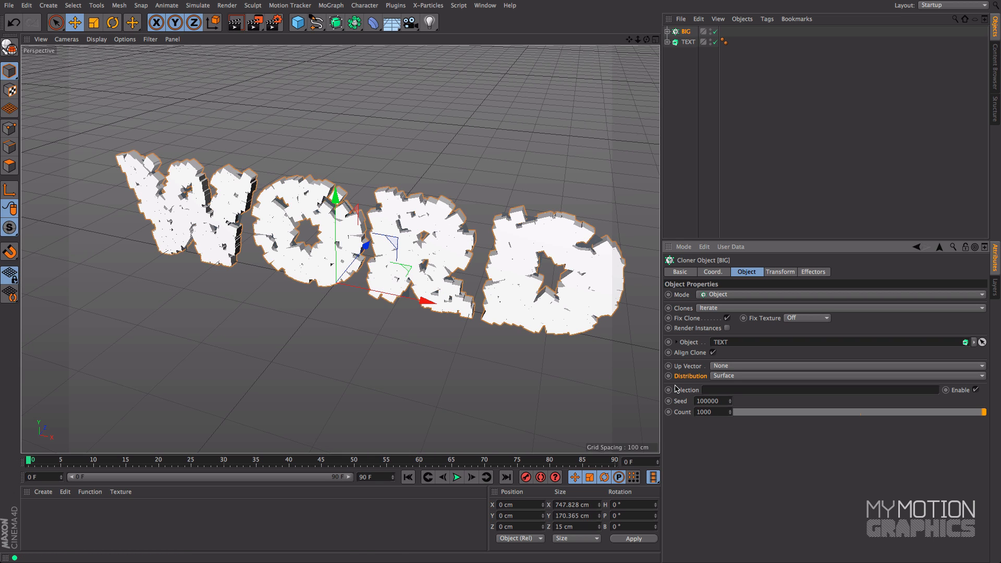
key(Return)
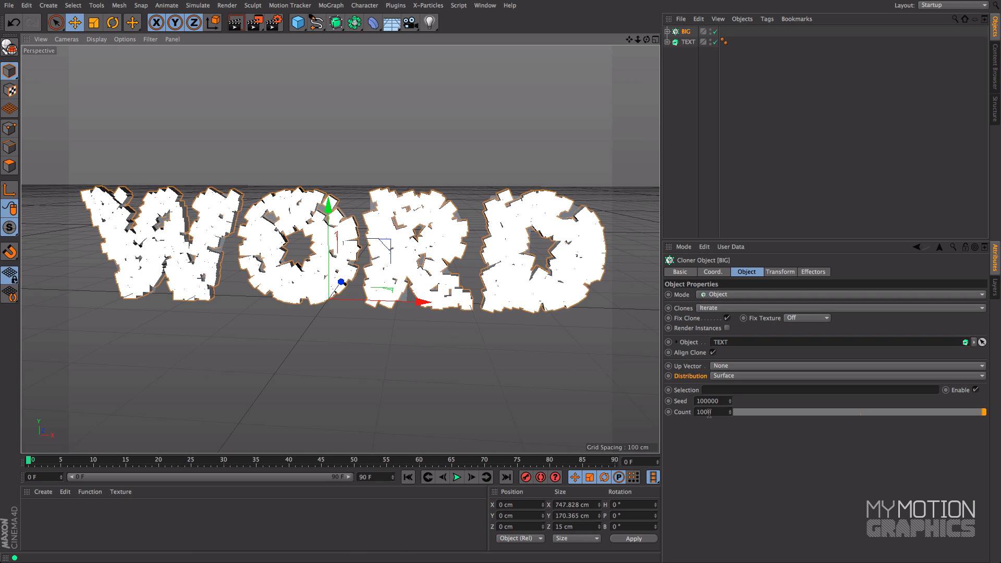
Set the BIG cloner's count to 2000.
double_click(708, 411)
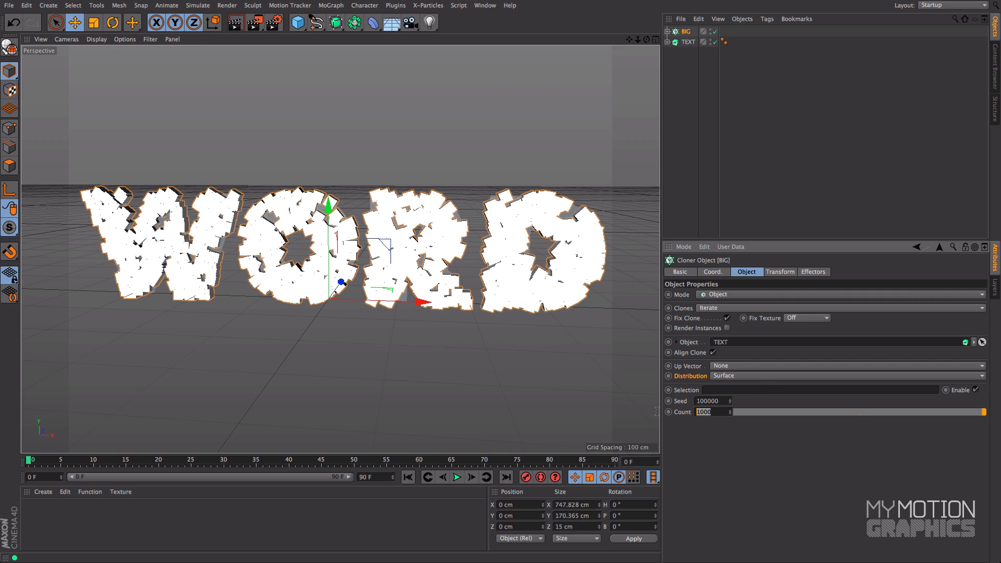
text(20)
key(Return)
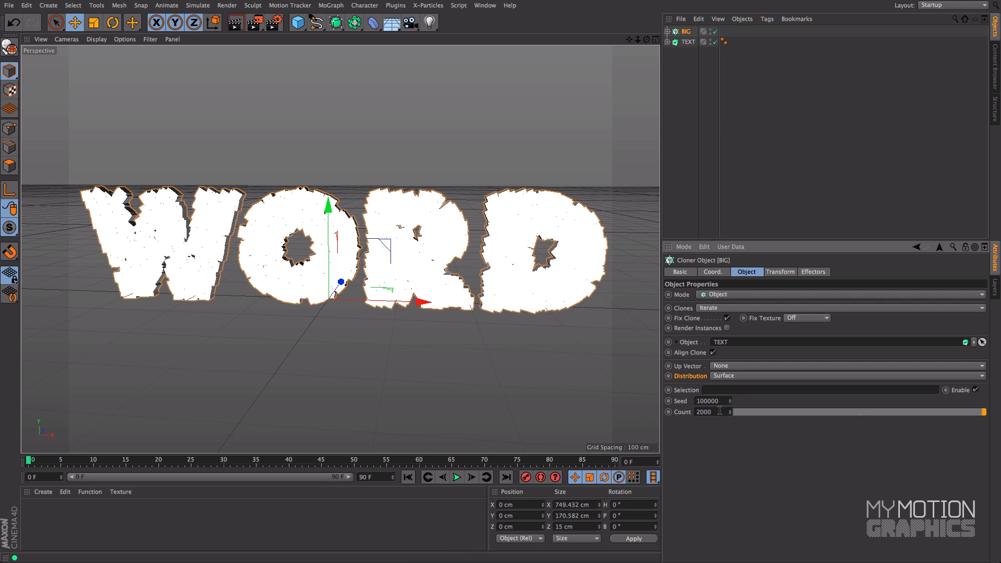
alt+drag(451, 197, 442, 216)
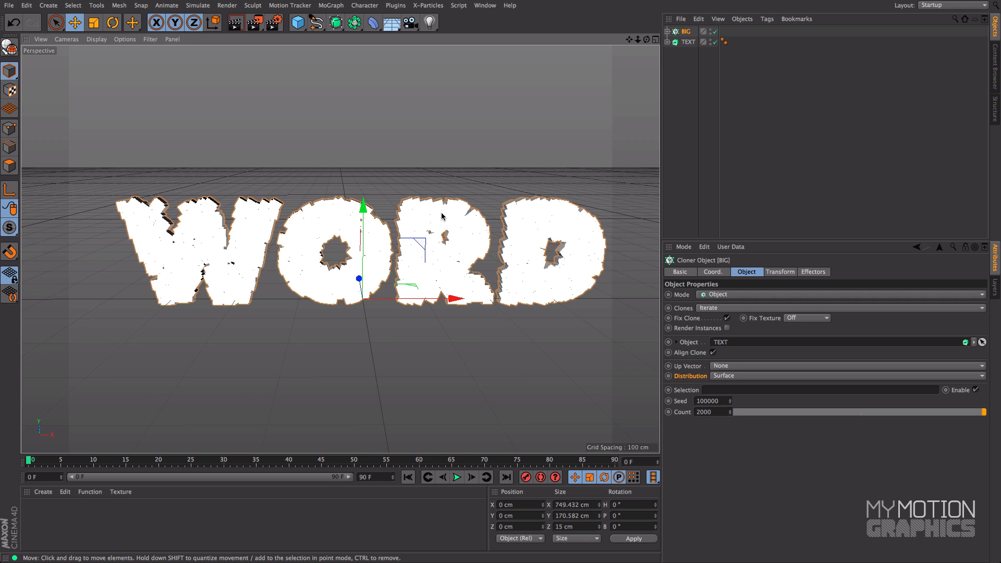
Save the scene in a new folder named CUBES inside the MMG Tutorials folder.
click(8, 7)
click(39, 106)
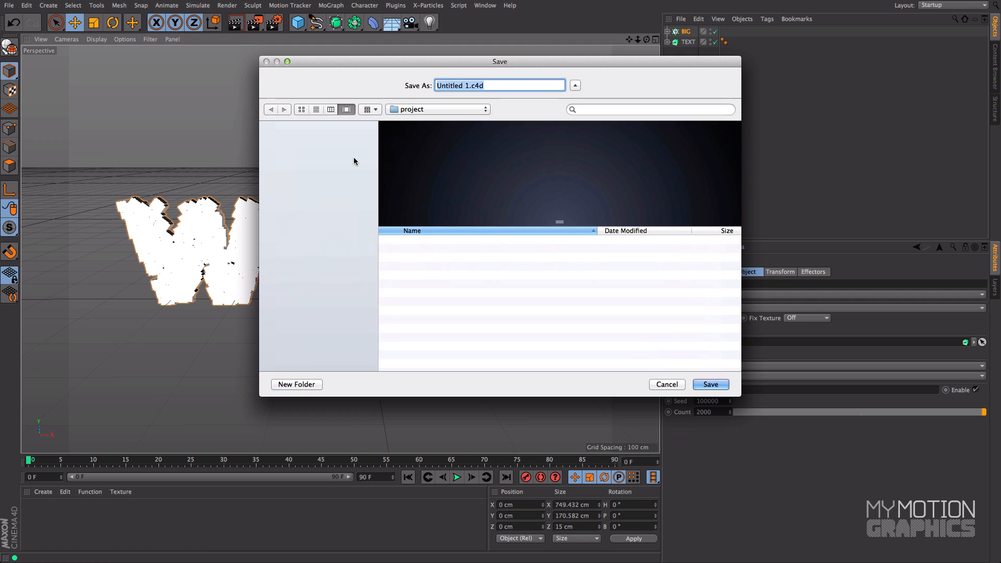
click(420, 109)
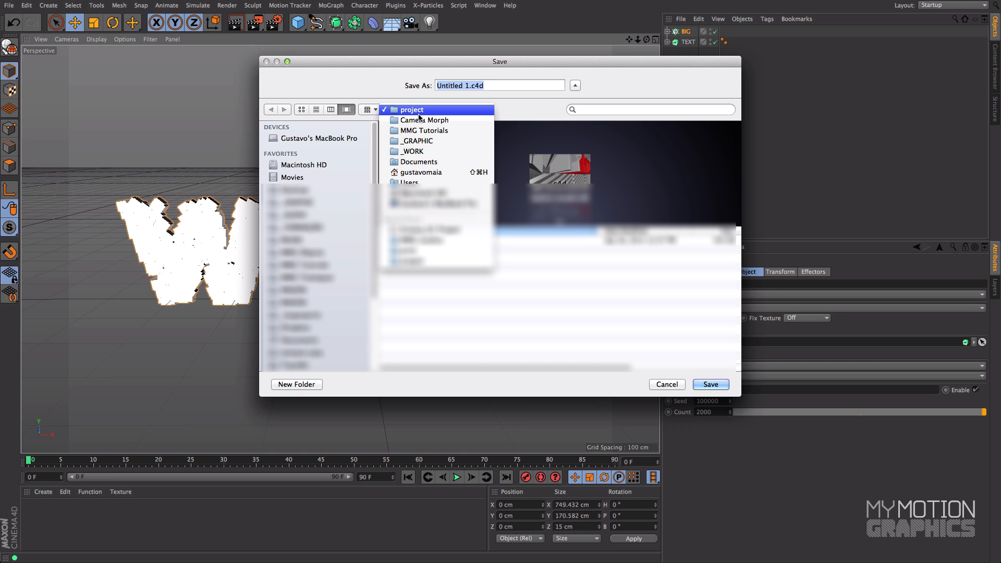
click(422, 131)
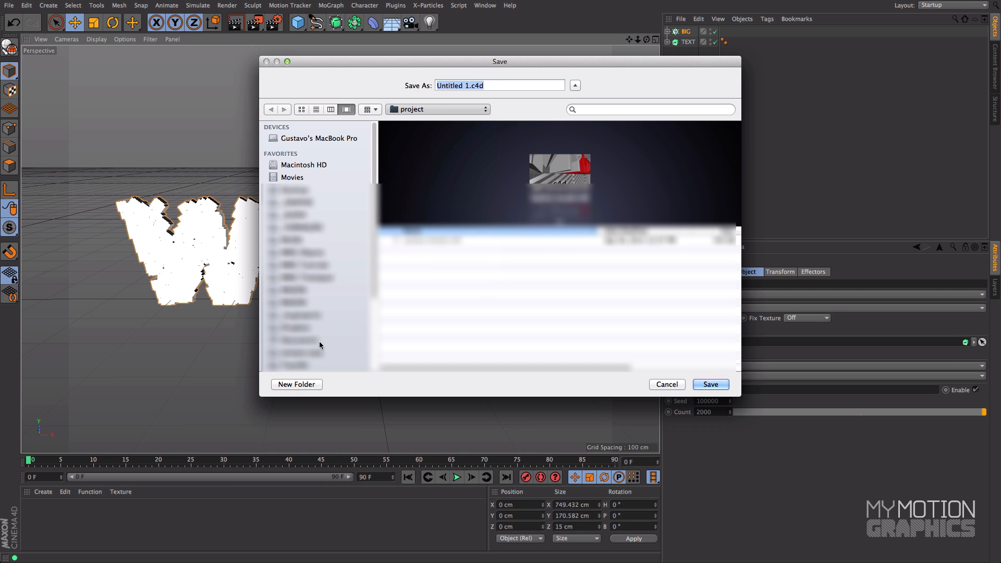
click(300, 384)
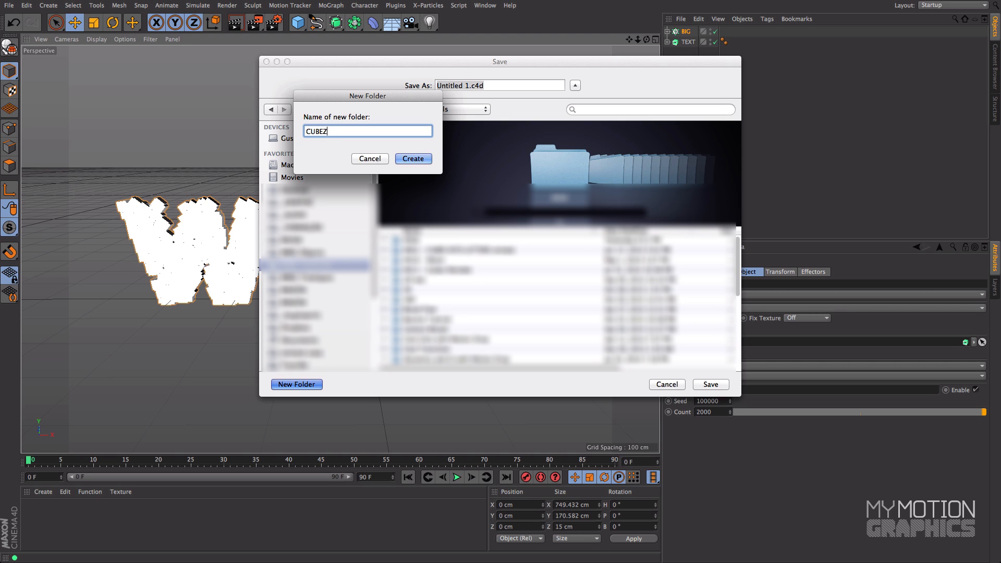
key(Return)
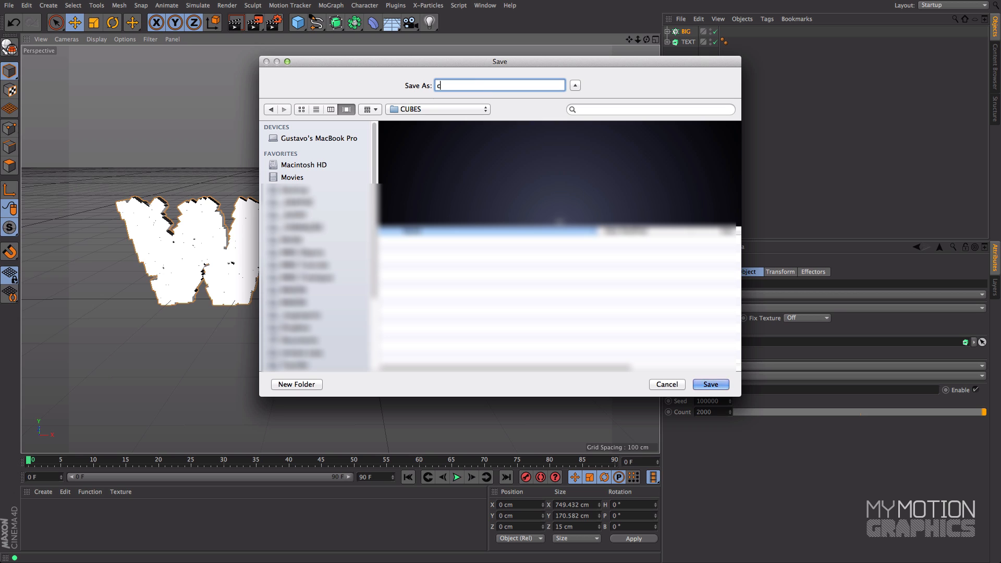
key(Return)
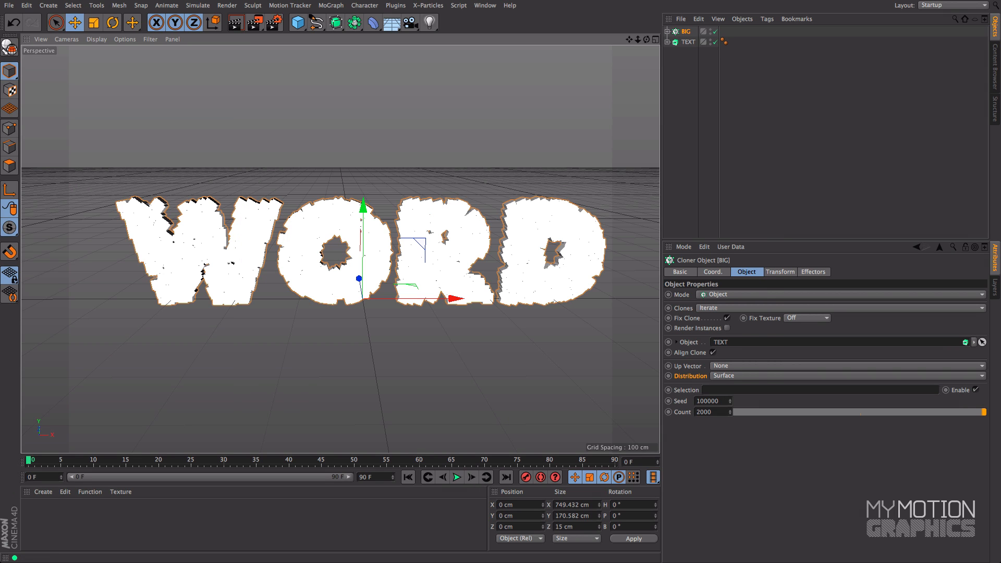
Render close-ups of the letter R in the viewport to examine the cube coverage along its edges.
alt+drag(482, 234, 428, 194)
scroll(429, 195, up, 10)
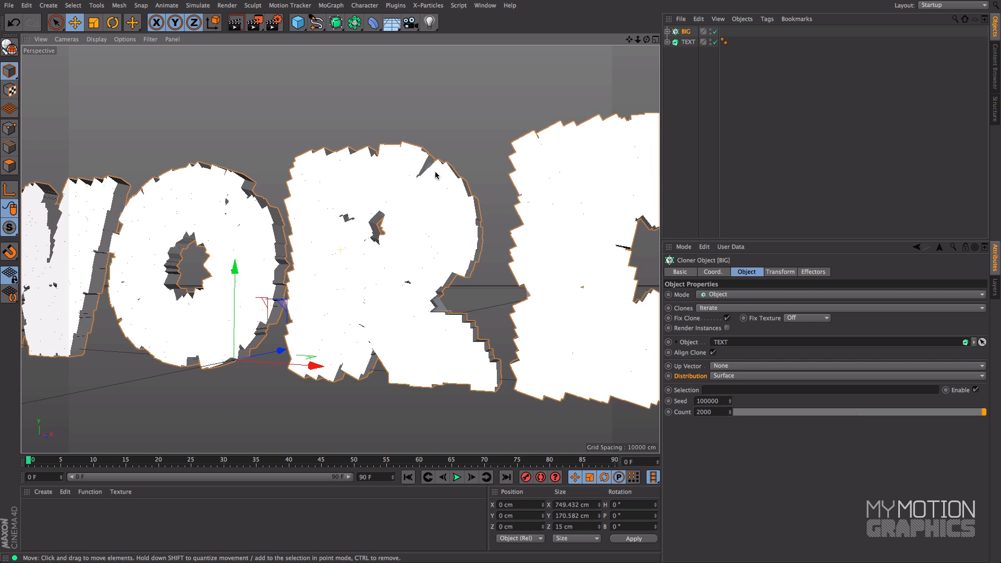
scroll(435, 177, up, 3)
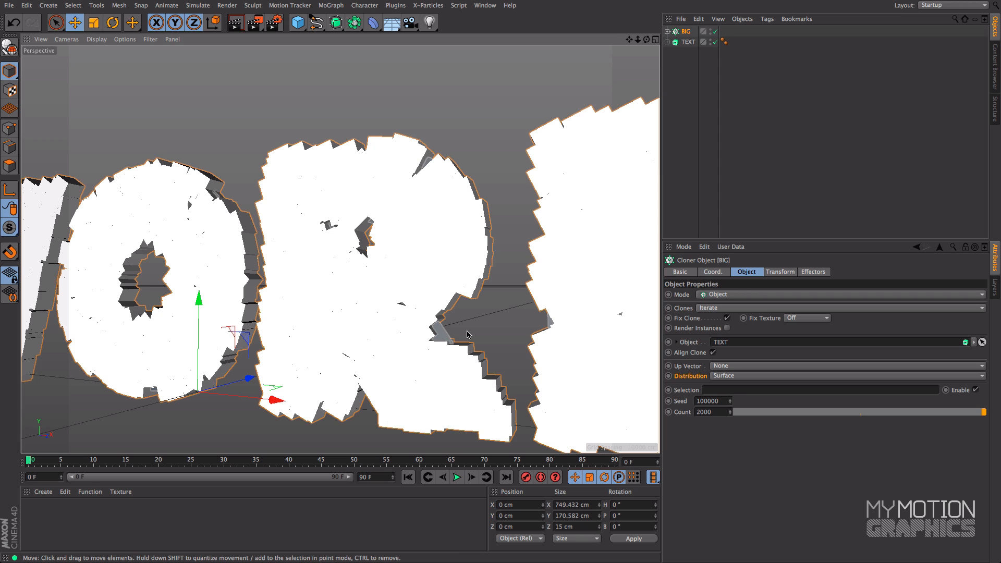
key(ctrl+r)
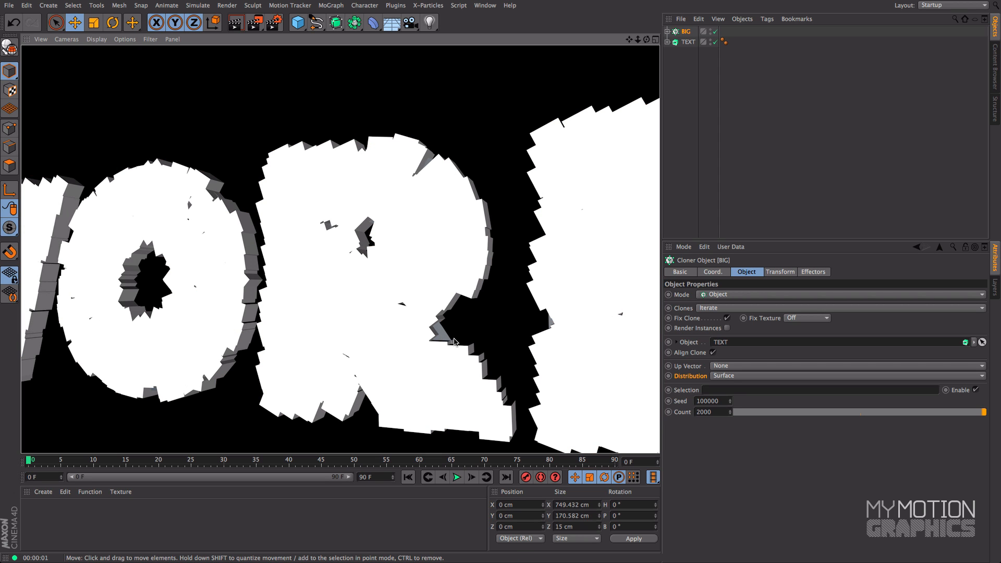
scroll(454, 338, up, 2)
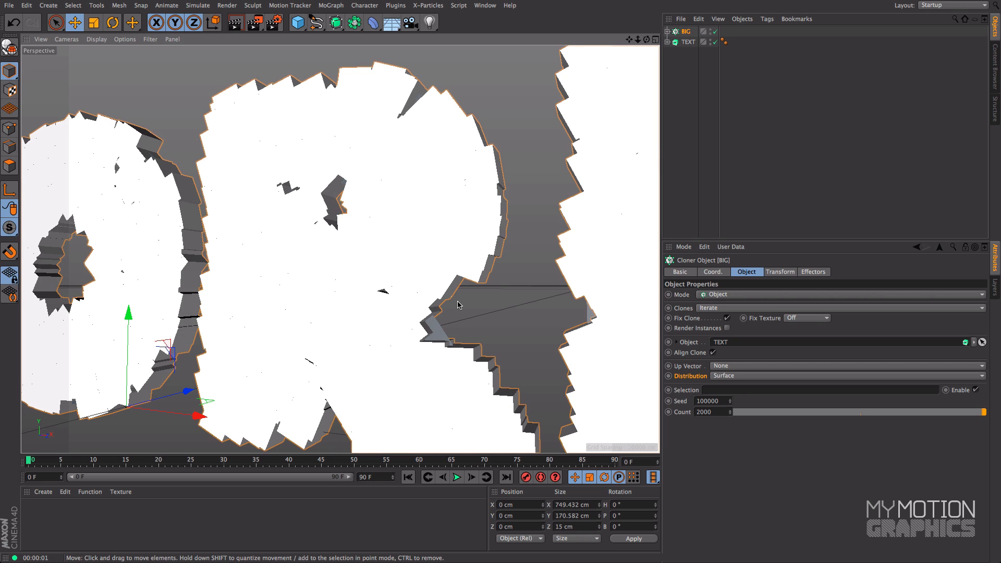
scroll(454, 281, up, 3)
scroll(457, 296, up, 1)
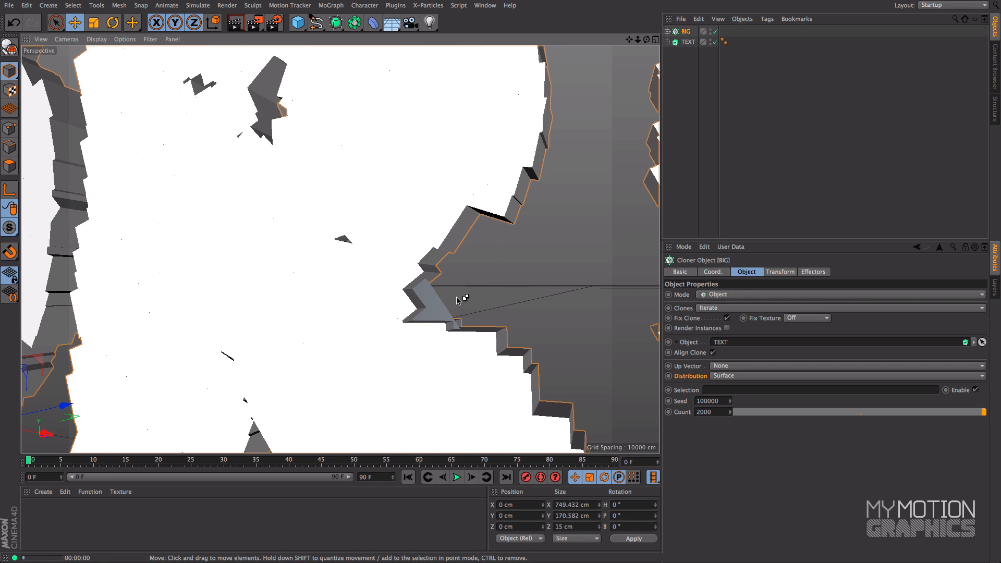
key(ctrl+r)
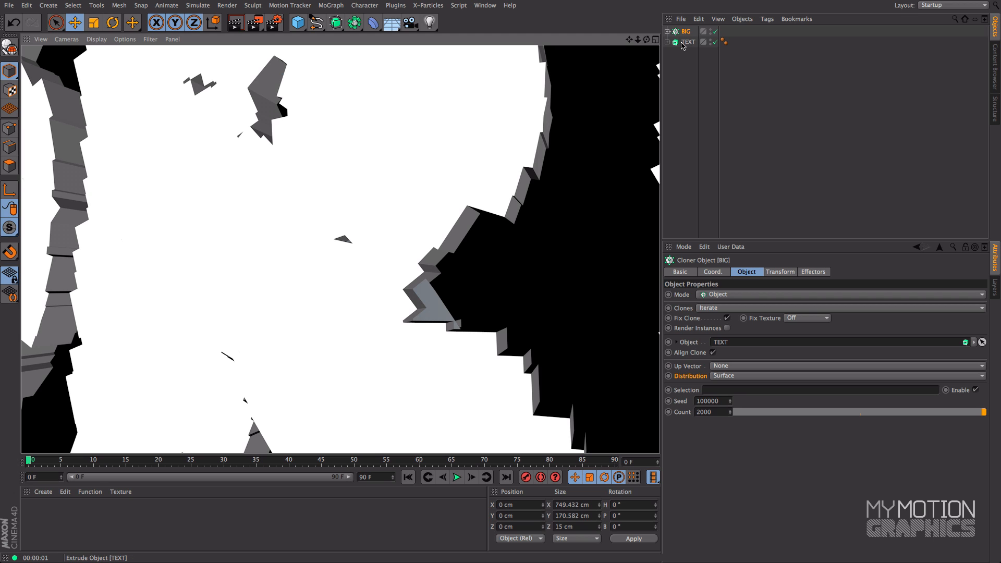
Hide the TEXT extrude object in both the editor and the render.
click(688, 42)
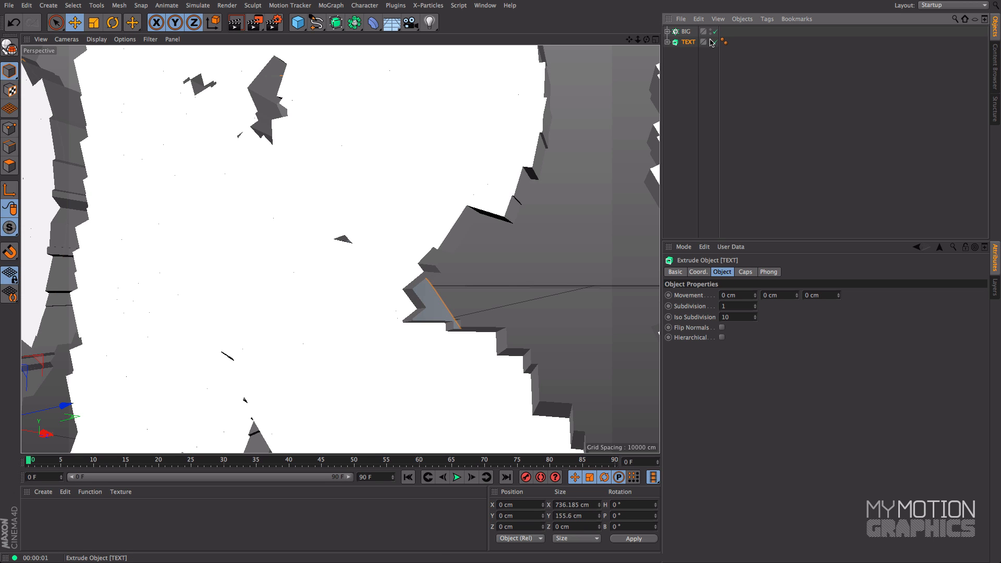
click(710, 41)
click(711, 40)
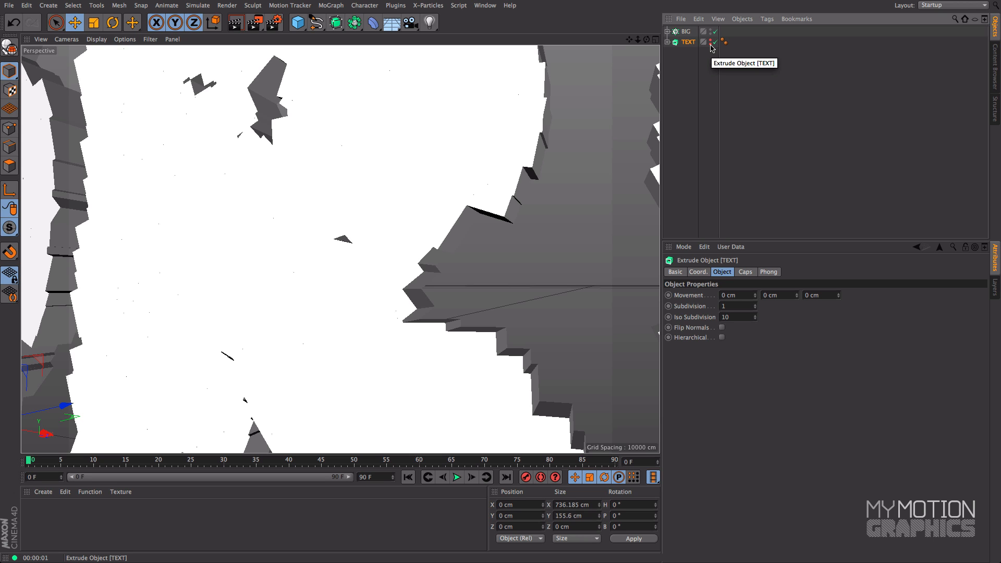
Add a Random effector to the BIG cloner.
scroll(537, 106, down, 5)
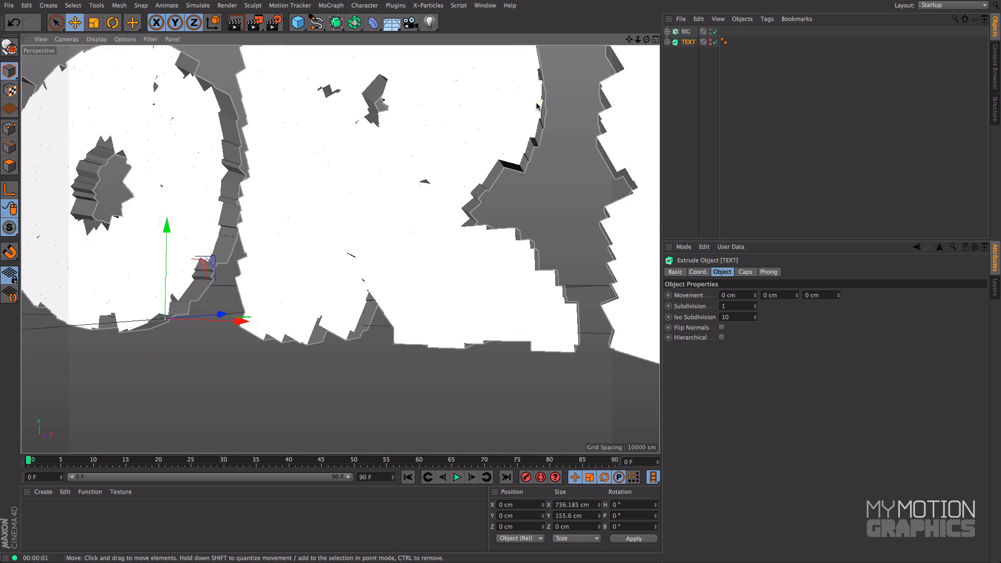
scroll(536, 105, down, 10)
alt+drag(466, 194, 493, 199)
alt+middle_drag(474, 153, 461, 123)
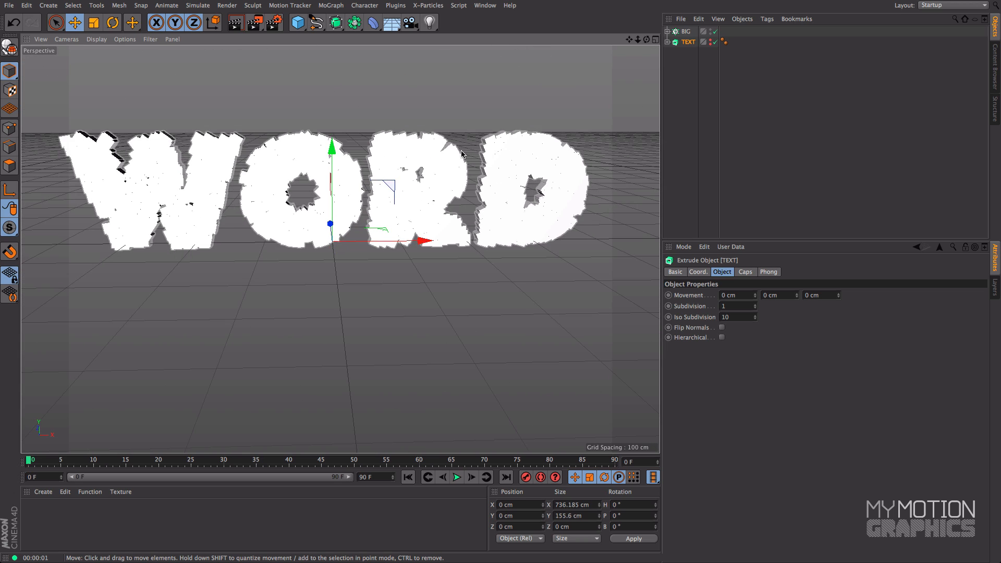
scroll(461, 153, down, 4)
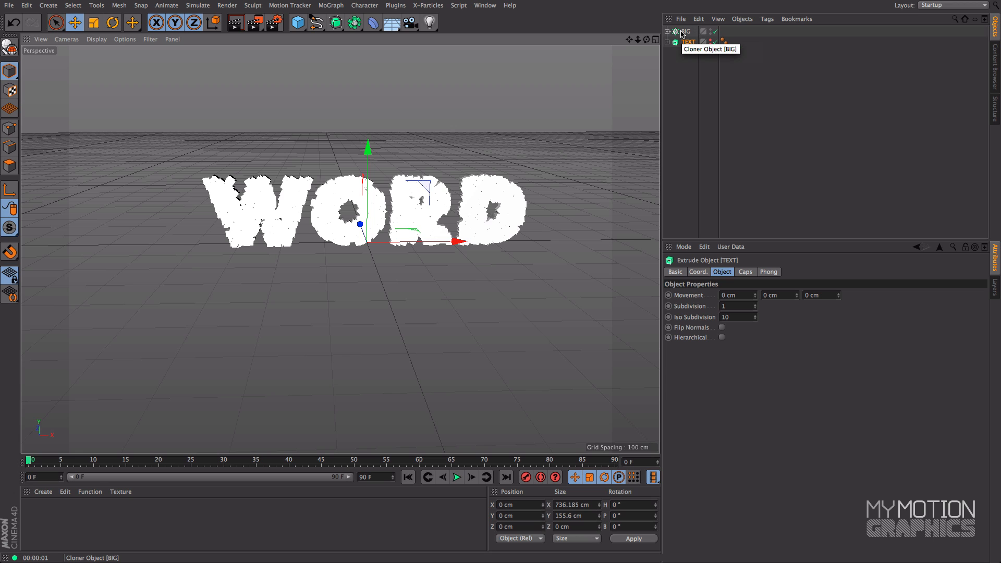
click(682, 32)
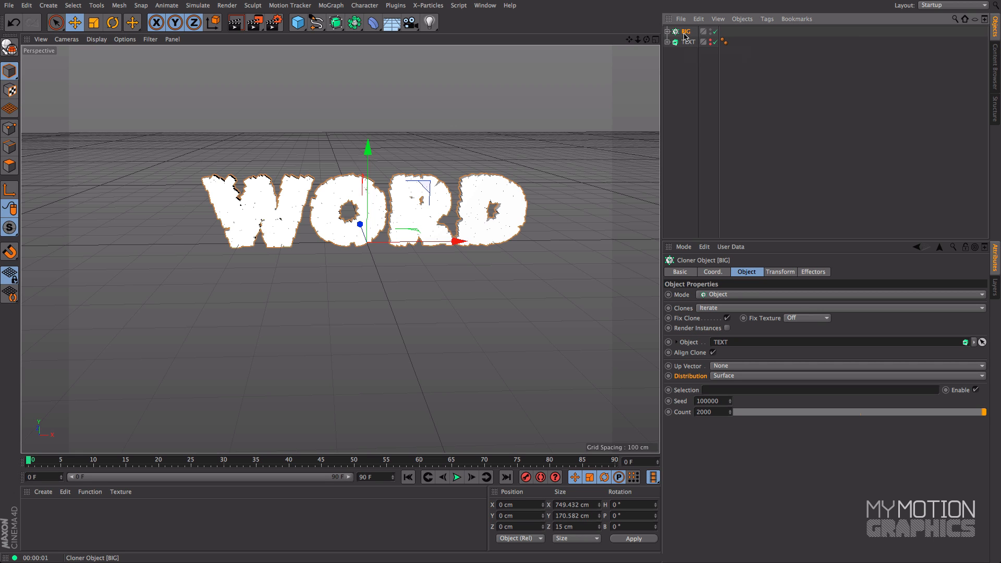
click(321, 6)
mouse_move(365, 21)
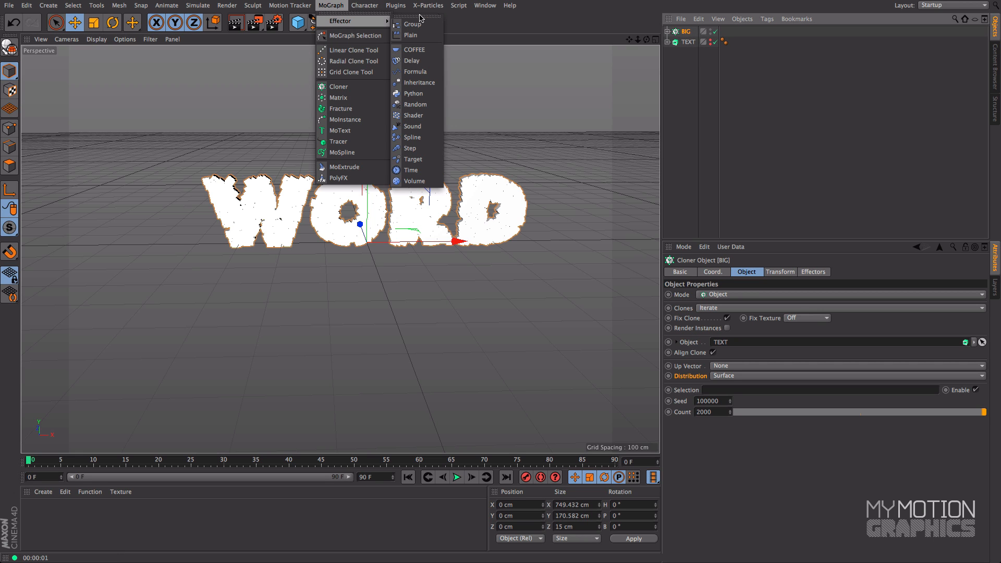
click(425, 105)
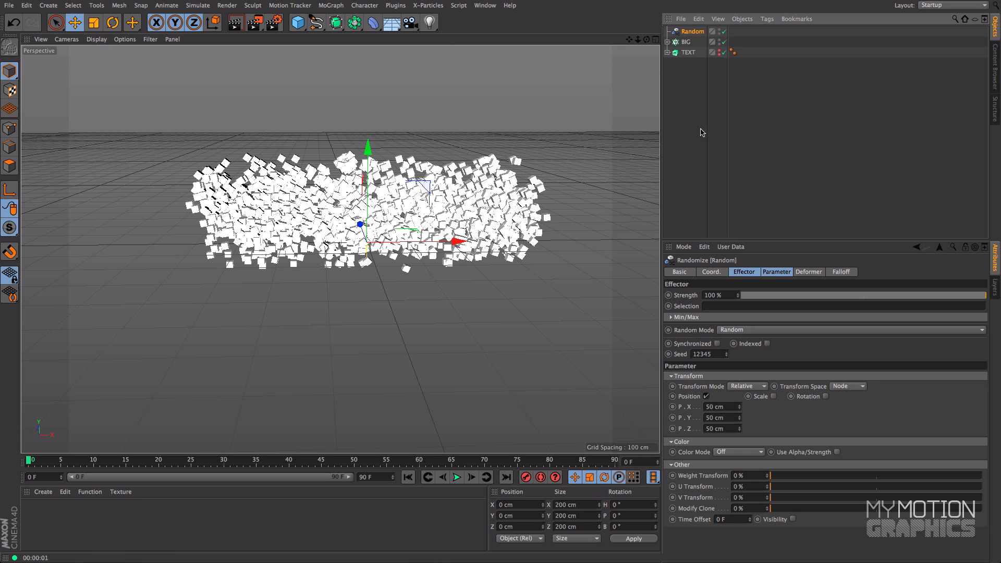
Set the Random effector's X, Y and Z position offsets to 0 cm.
alt+drag(337, 215, 363, 210)
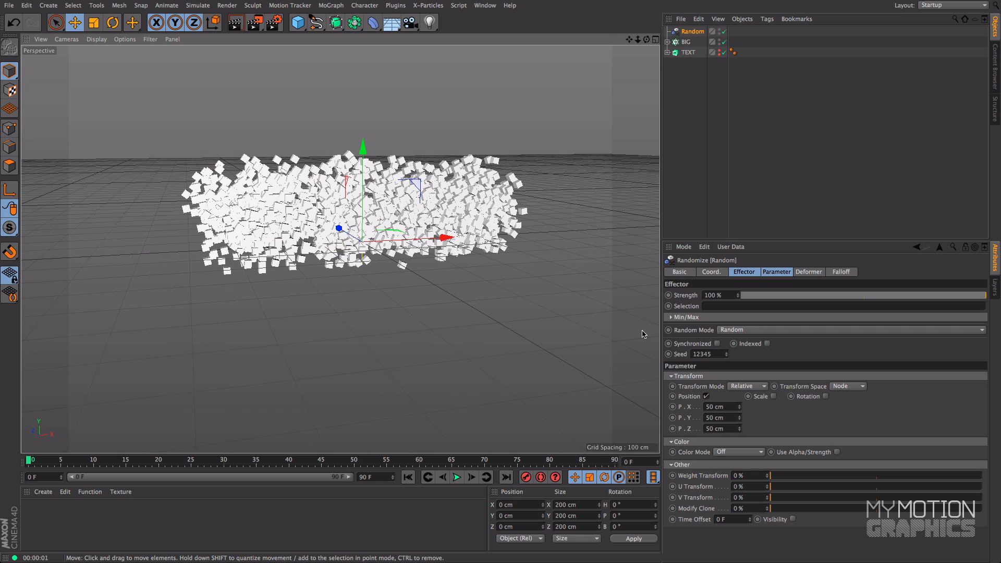
click(728, 407)
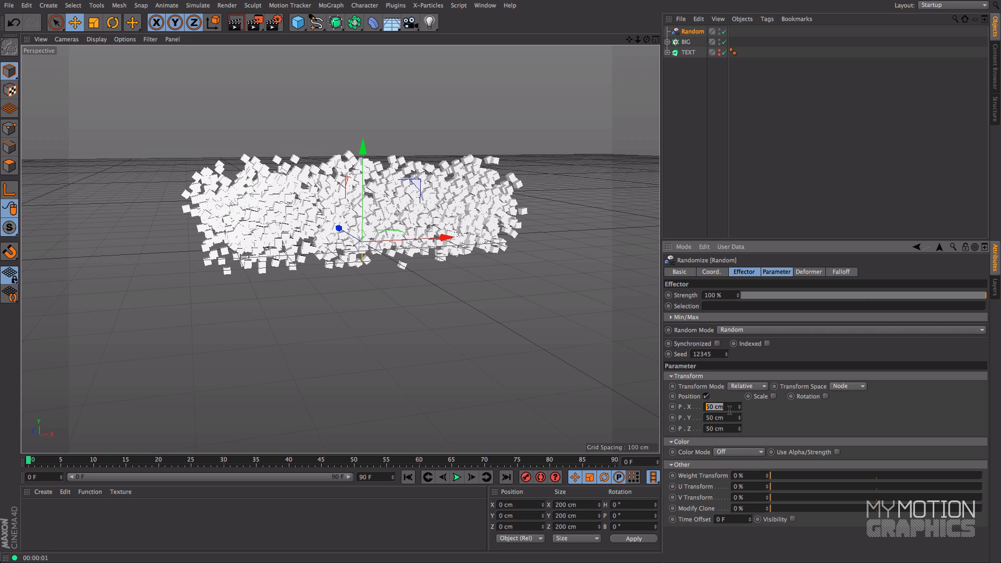
text(0)
key(Tab)
text(0)
key(Tab)
text(0)
key(Return)
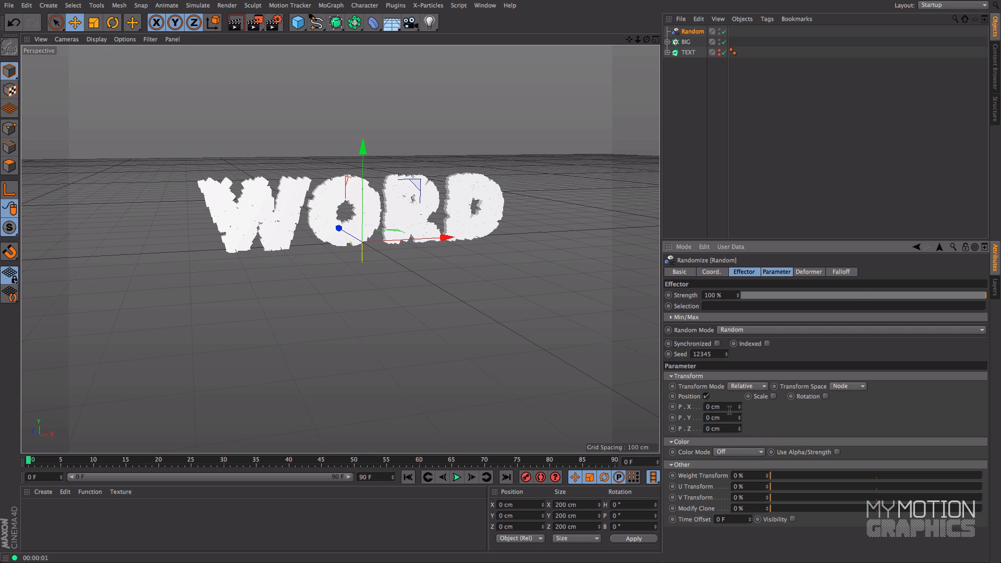
Raise the Random effector's Z position offset to 580 cm and check the scattered cubes from several angles.
drag(739, 430, 834, 430)
alt+drag(493, 333, 583, 357)
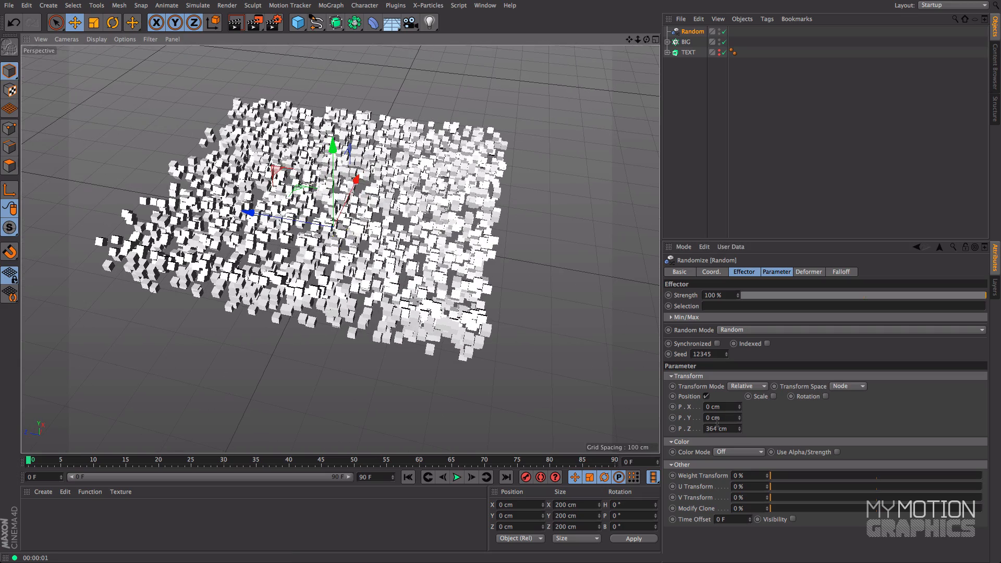
drag(740, 431, 792, 430)
alt+drag(495, 334, 489, 378)
scroll(490, 378, down, 3)
alt+drag(497, 336, 408, 319)
alt+middle_drag(408, 320, 370, 305)
alt+drag(482, 319, 396, 284)
alt+middle_drag(417, 280, 355, 256)
alt+drag(437, 358, 419, 340)
alt+middle_drag(471, 314, 378, 274)
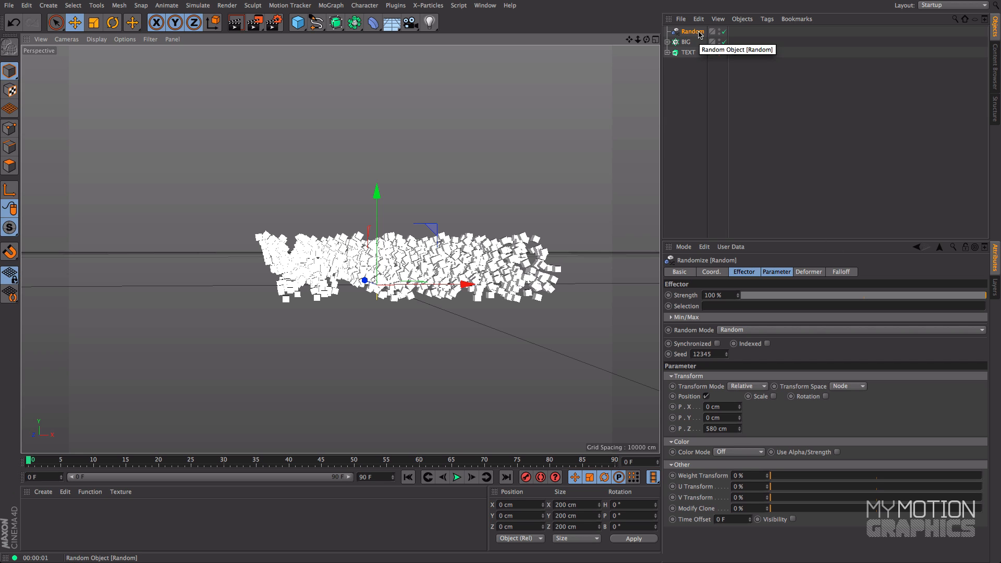
Set the Random effector's falloff shape to Sphere.
click(841, 272)
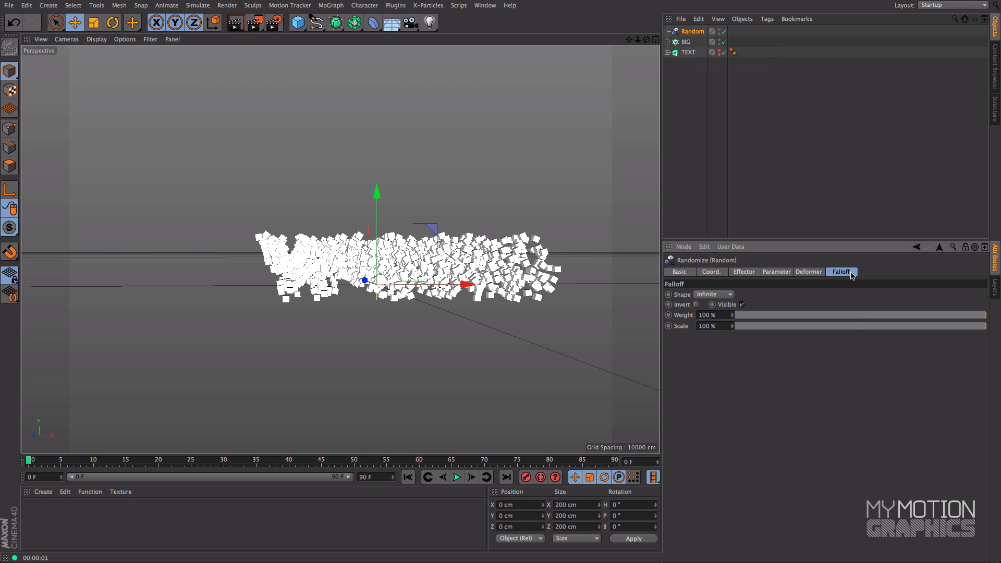
click(719, 294)
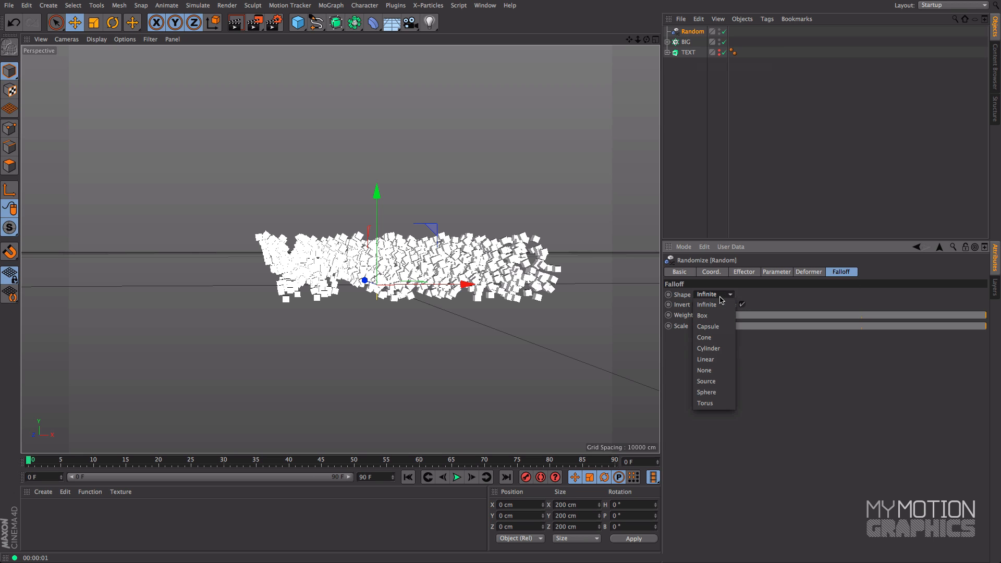
click(706, 392)
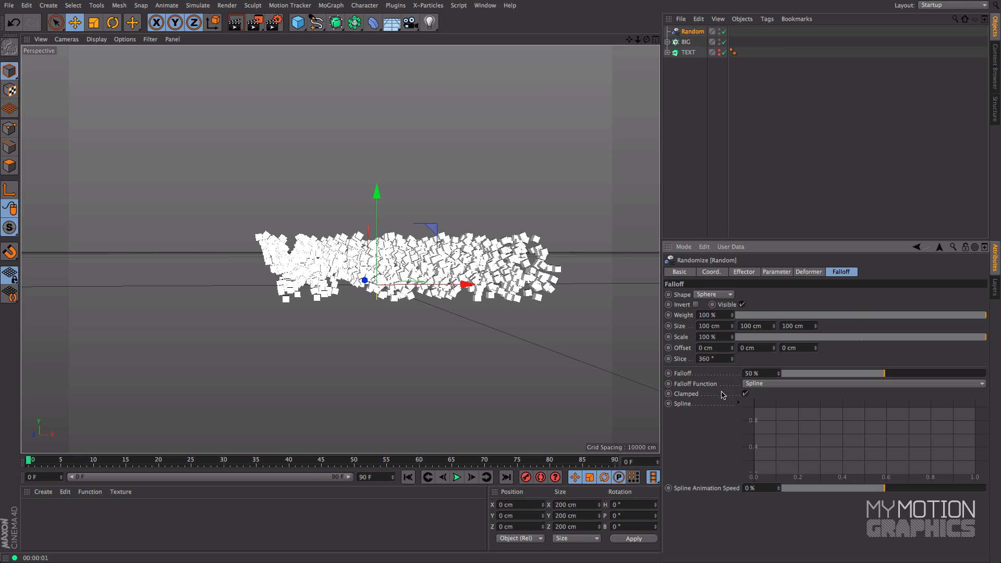
Move the Random effector's falloff sphere across the word to about X 98 cm and Y 55 cm, viewing the scattered cubes.
alt+drag(484, 260, 487, 313)
drag(386, 244, 385, 228)
scroll(384, 283, down, 2)
scroll(380, 282, up, 5)
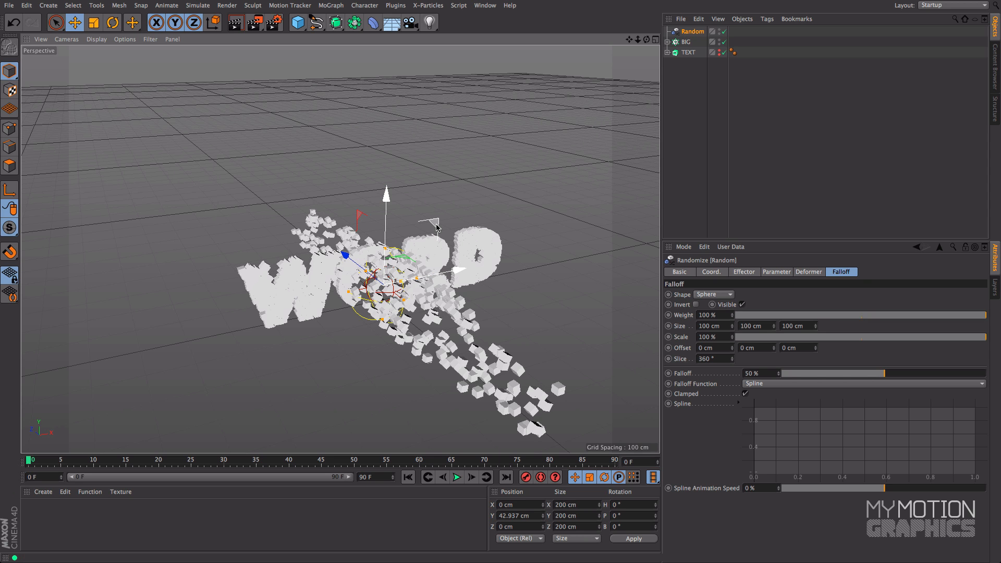
drag(439, 224, 490, 212)
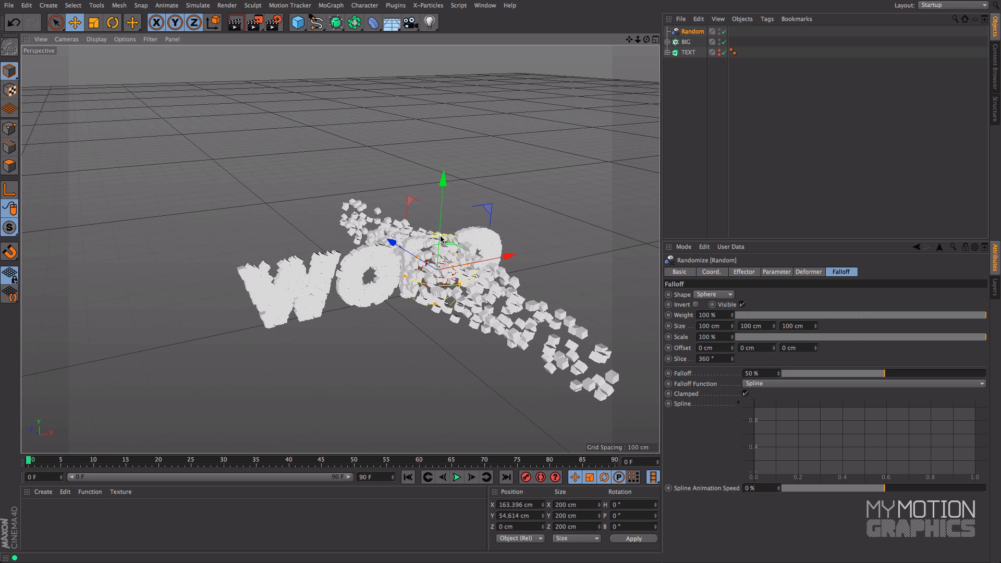
mouse_move(502, 258)
mouse_down()
mouse_move(406, 275)
mouse_move(489, 259)
mouse_up()
scroll(424, 253, down, 3)
scroll(423, 254, up, 5)
scroll(423, 254, up, 5)
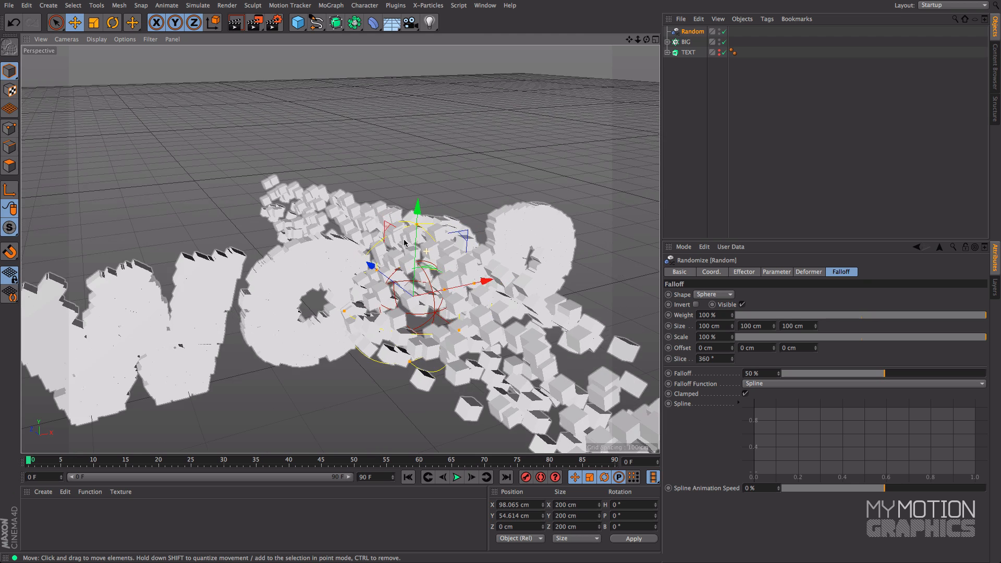
Reselect the Random effector, raise it above the word to about 181 cm, and lower it to about Y 61 cm.
click(368, 242)
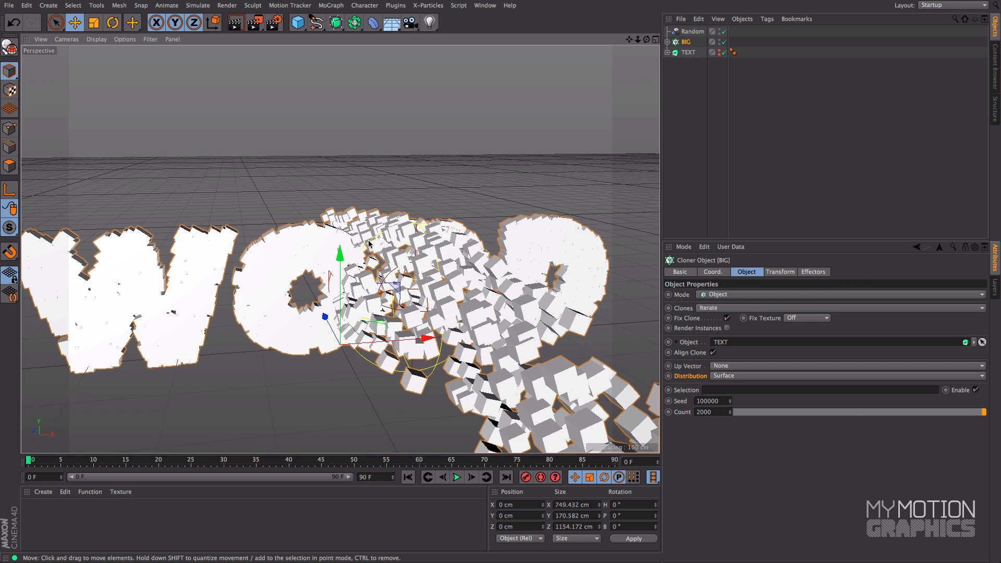
click(692, 31)
drag(416, 168, 407, 116)
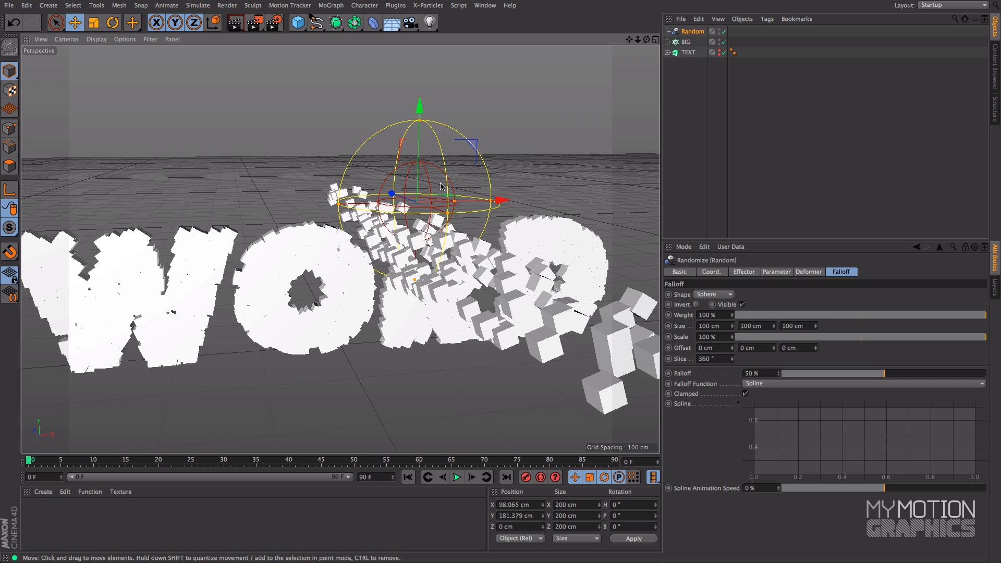
alt+drag(404, 213, 455, 241)
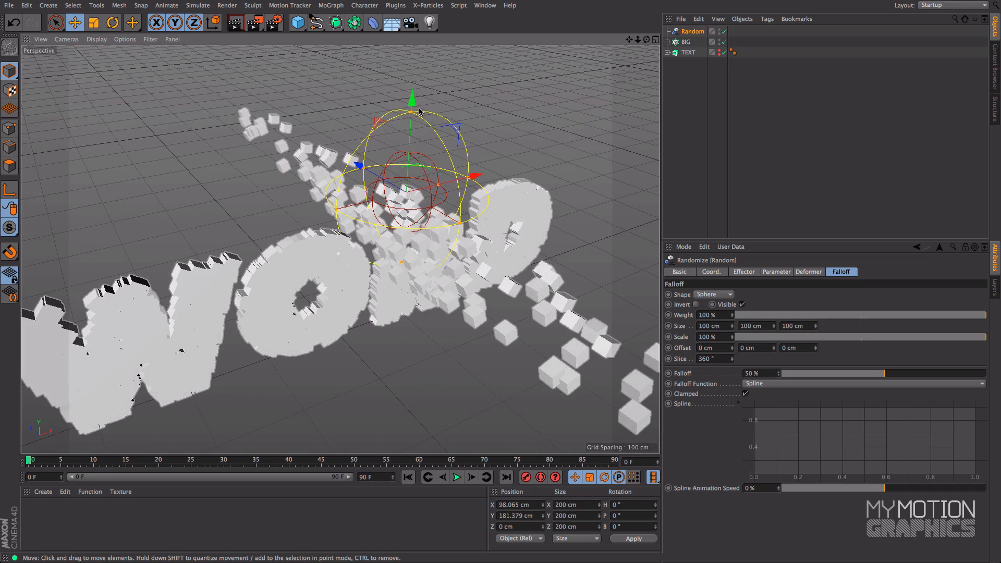
drag(413, 106, 384, 236)
alt+drag(381, 135, 349, 54)
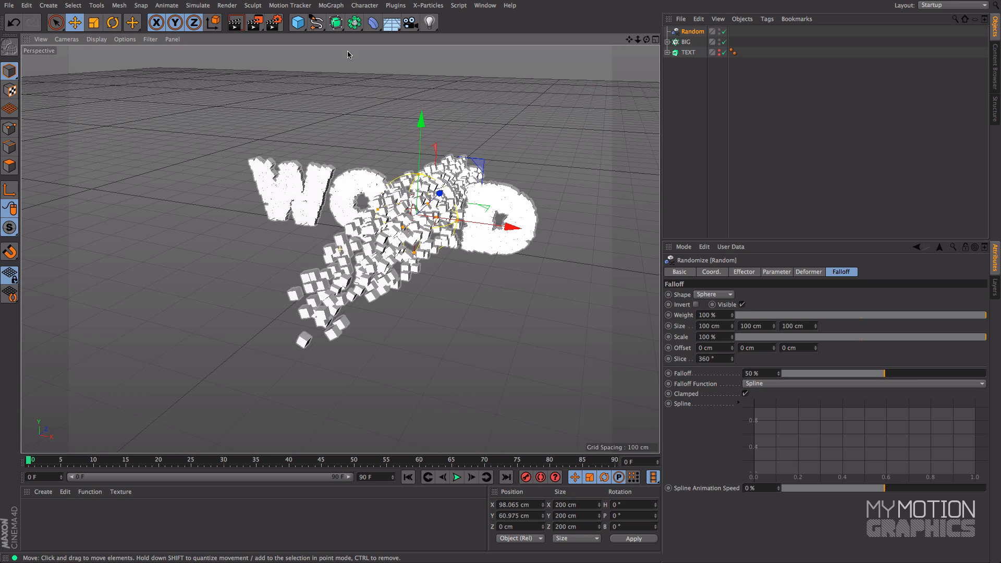
Scale the Random effector's falloff sphere to about 811 cm and shift it to about X -9 cm.
click(92, 24)
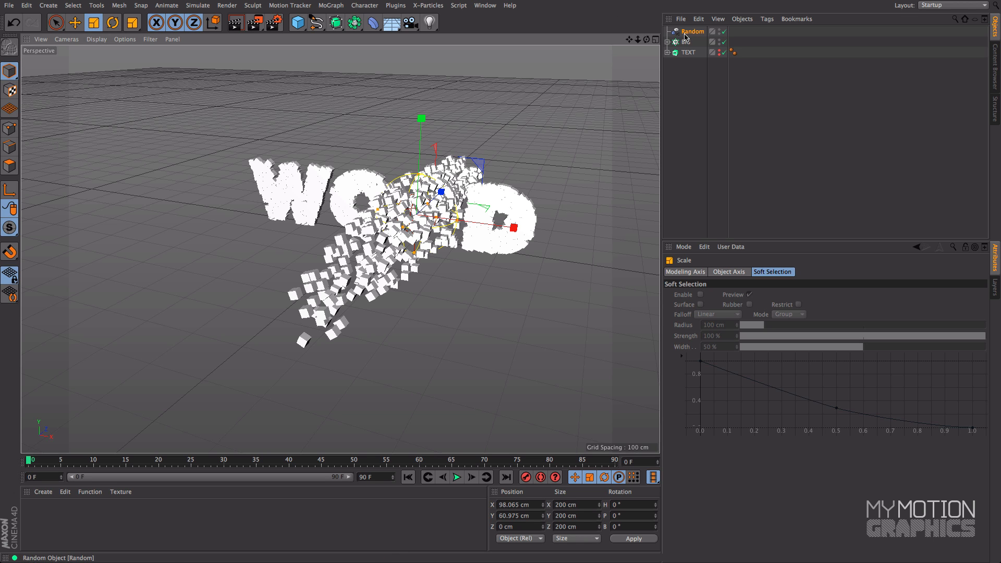
drag(230, 221, 333, 135)
alt+drag(332, 135, 376, 196)
key(e)
alt+right_drag(250, 229, 282, 236)
alt+drag(281, 236, 283, 226)
alt+middle_drag(282, 227, 284, 247)
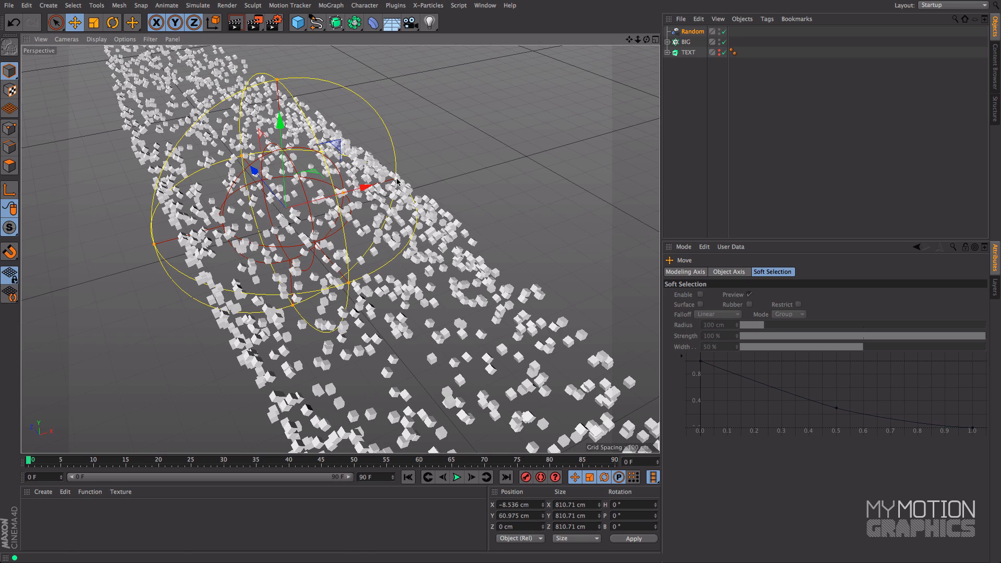
Stretch the falloff sphere on its individual axes to about 1026 x 893 x 883 cm.
scroll(397, 182, up, 5)
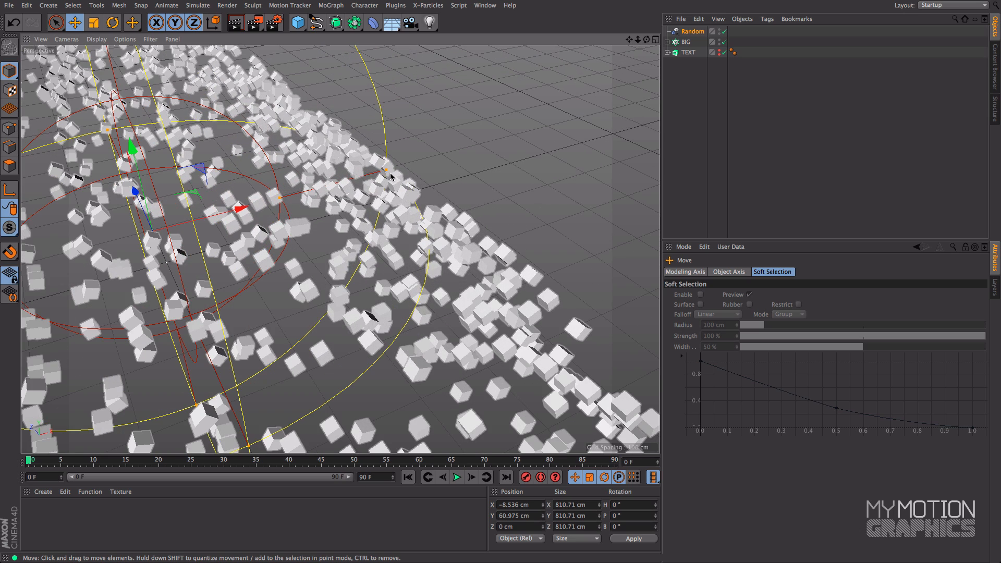
drag(387, 174, 426, 161)
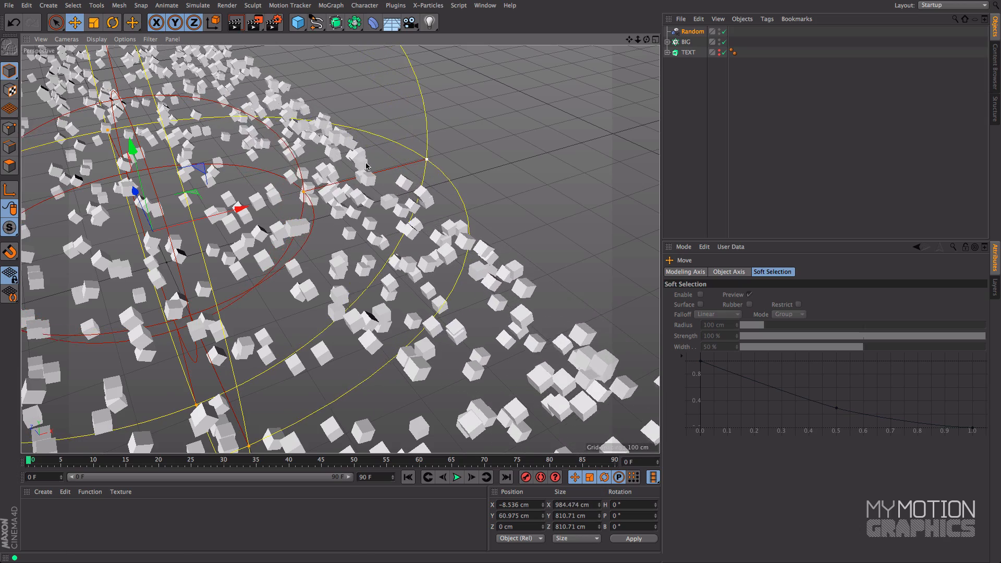
scroll(332, 182, down, 8)
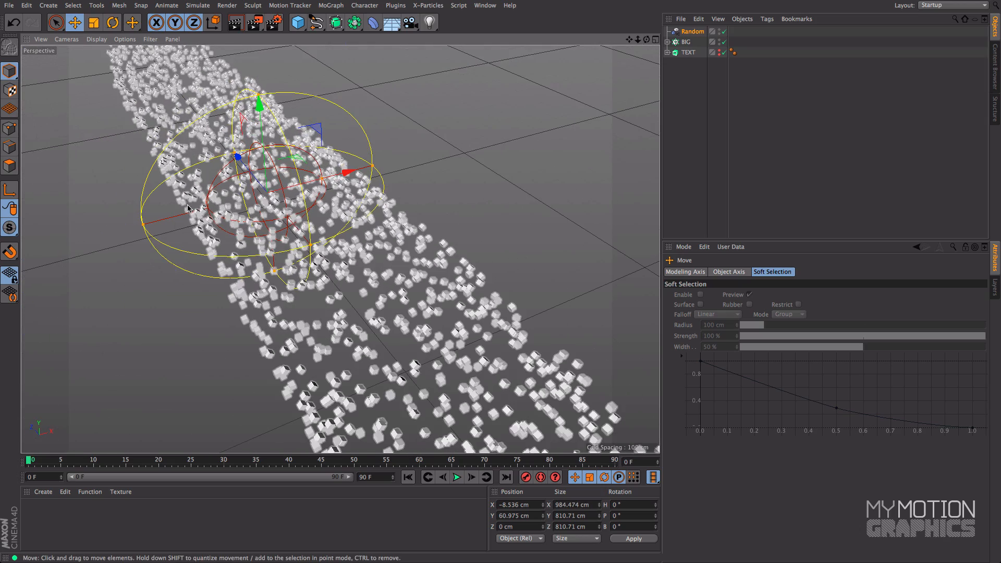
drag(143, 224, 137, 225)
drag(258, 95, 257, 84)
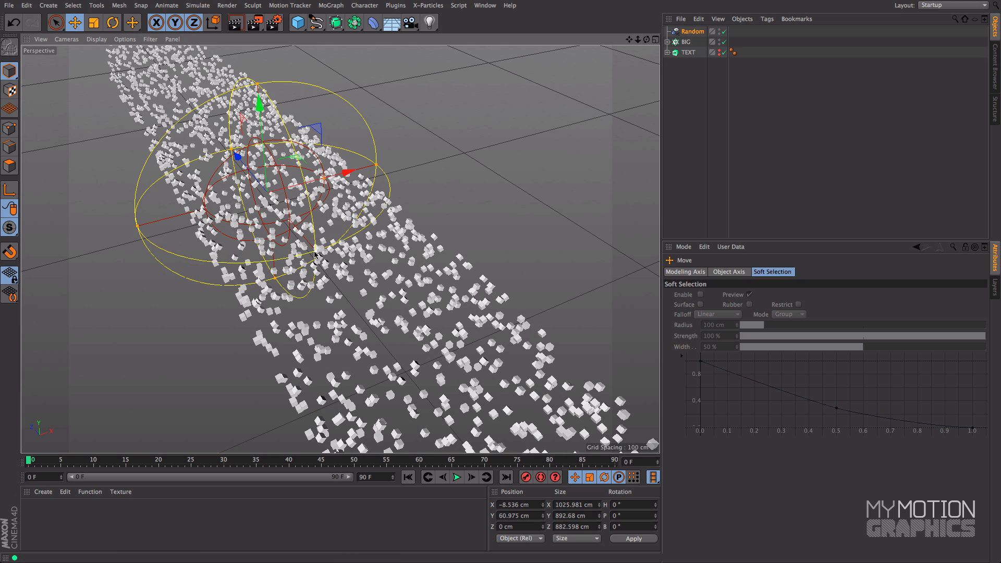
Move the Random effector to about X 54 cm, reduce the sphere's Z size to about 876 cm, and view it from above.
drag(346, 172, 388, 179)
drag(368, 189, 364, 190)
alt+drag(364, 190, 324, 234)
alt+middle_drag(322, 195, 357, 207)
alt+drag(357, 207, 314, 263)
alt+middle_drag(319, 245, 352, 285)
alt+right_drag(365, 270, 375, 293)
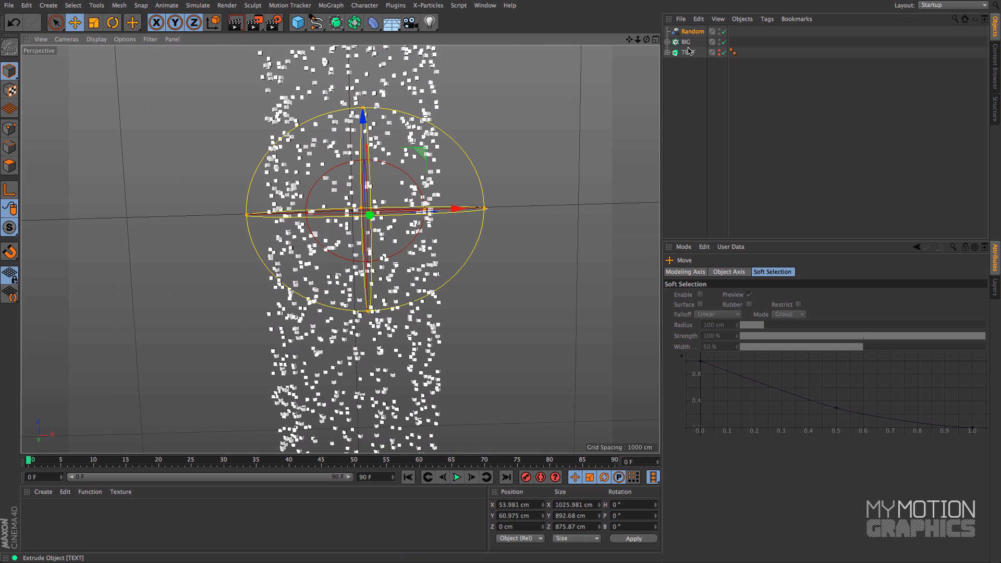
Set the Random effector's falloff function to Inverse Cubic.
click(695, 33)
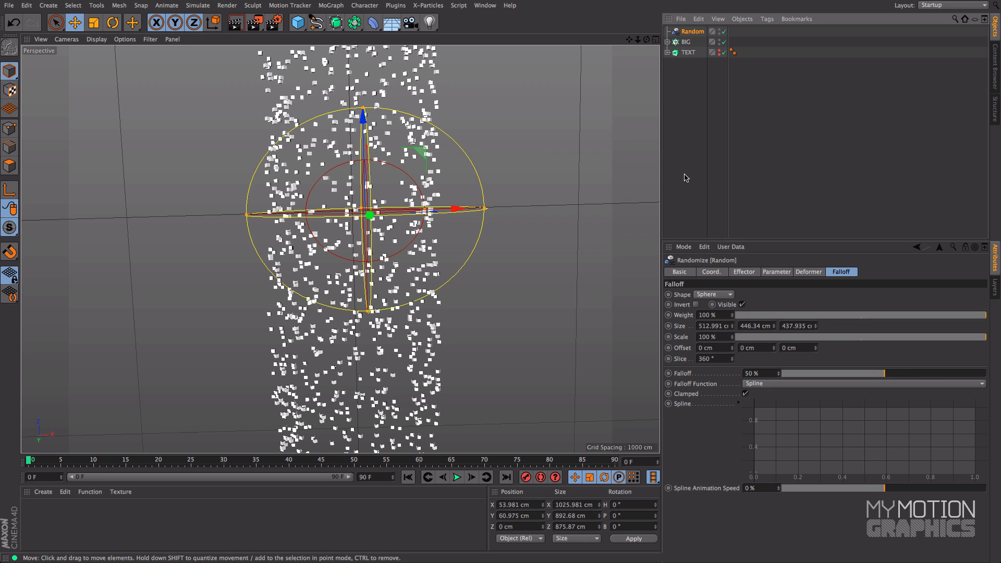
click(683, 387)
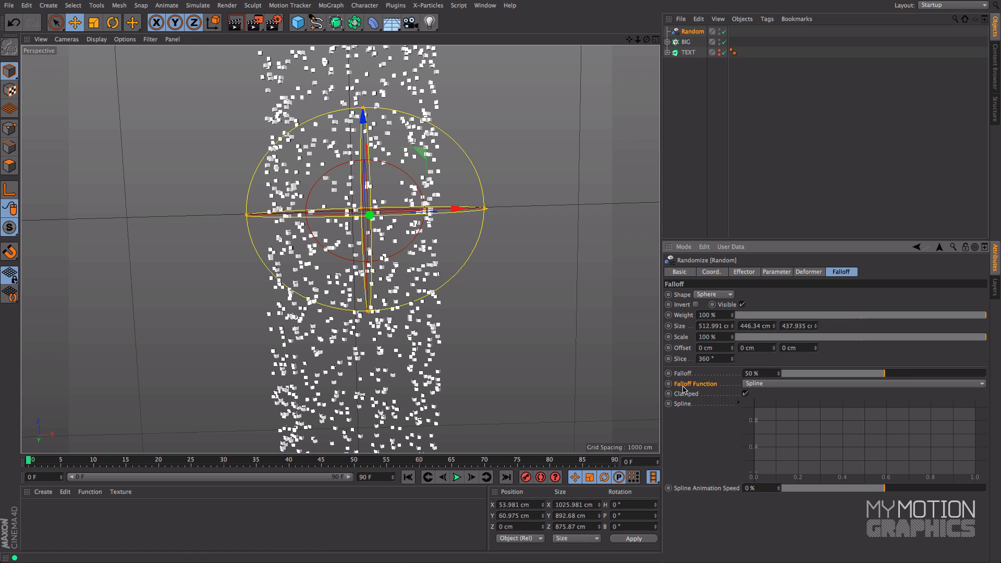
click(761, 386)
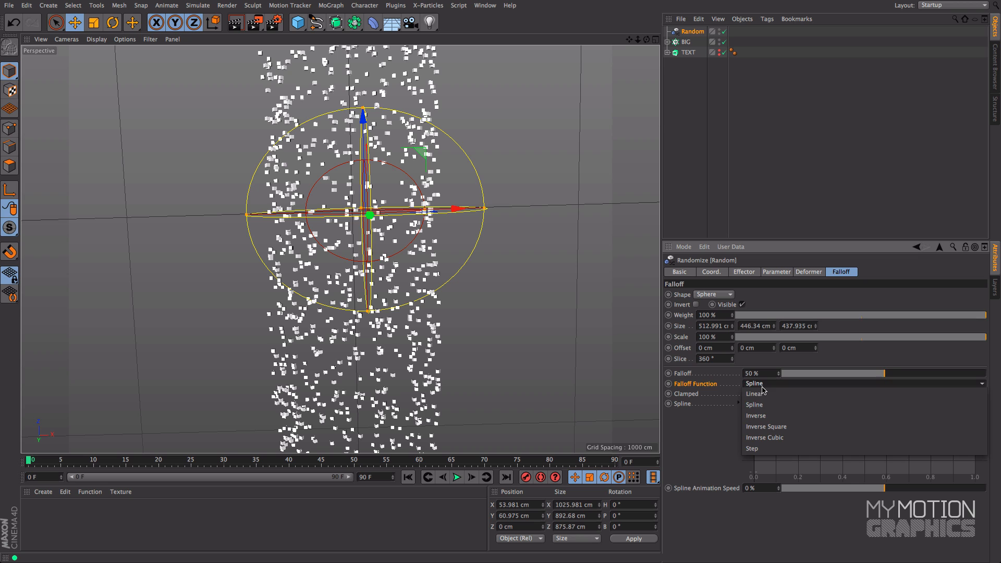
click(775, 437)
Move the Random effector along X to about 353 cm and inspect how the cubes gather into letters.
drag(440, 211, 473, 211)
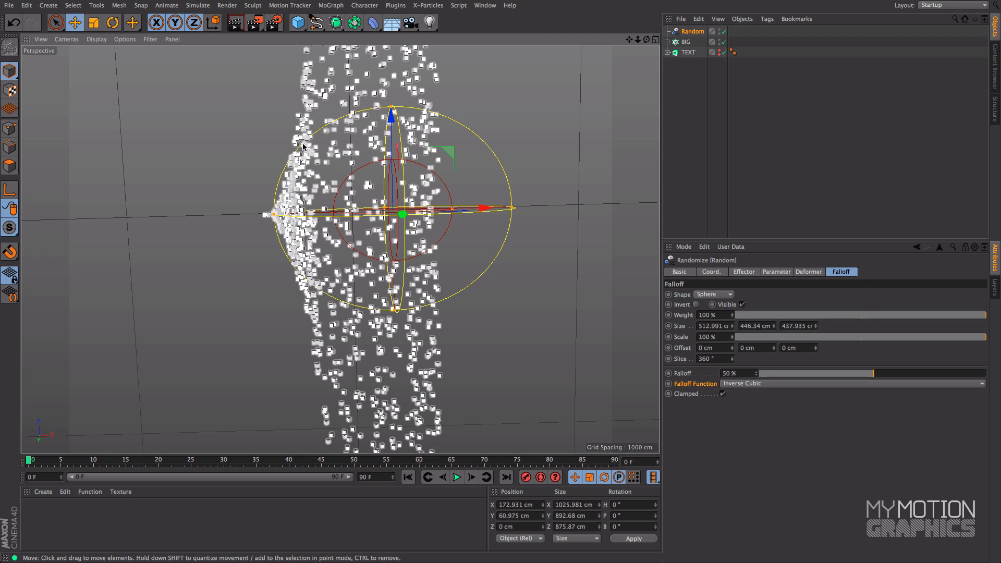
drag(482, 208, 531, 205)
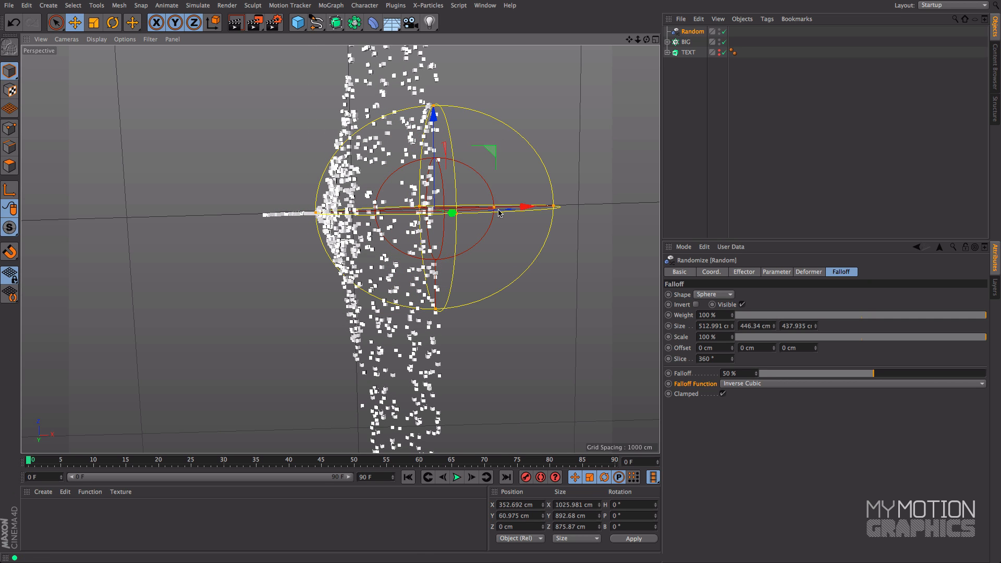
alt+drag(340, 237, 306, 236)
scroll(307, 237, down, 8)
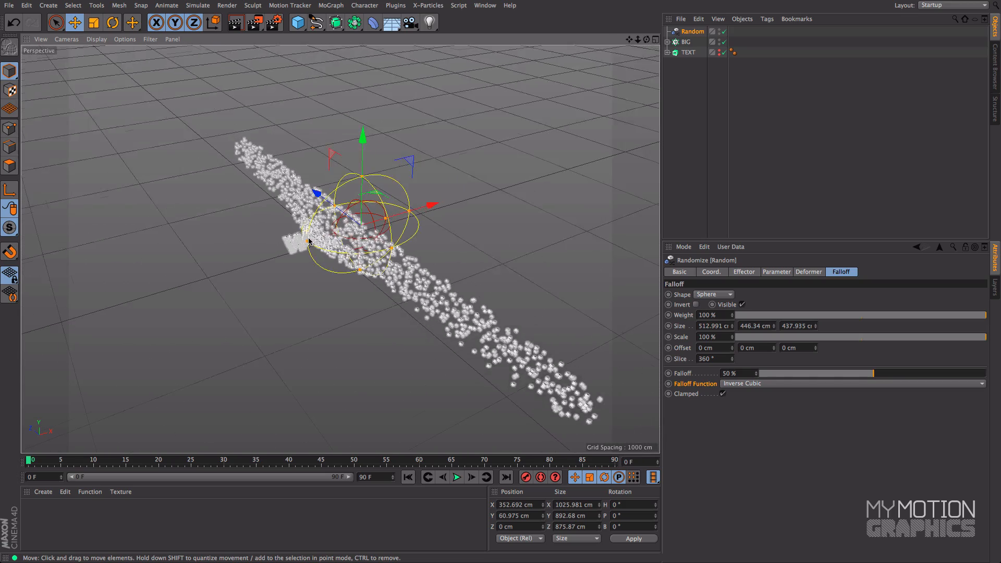
scroll(314, 244, up, 10)
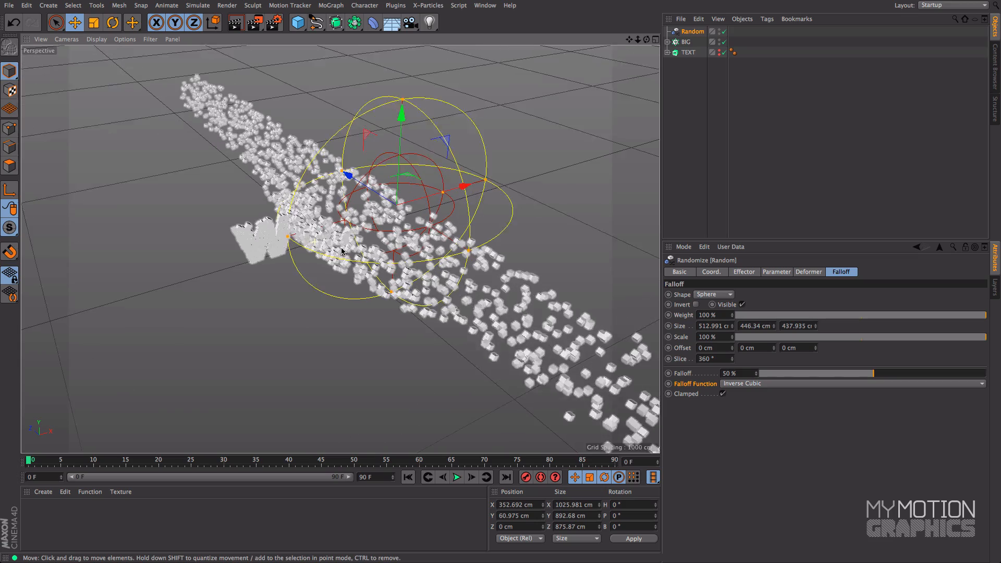
scroll(442, 195, up, 2)
Move the Random effector to about X 384 cm and raise its falloff to about 82 % by shrinking the inner sphere.
drag(442, 183, 450, 183)
alt+drag(424, 225, 405, 231)
drag(499, 178, 496, 181)
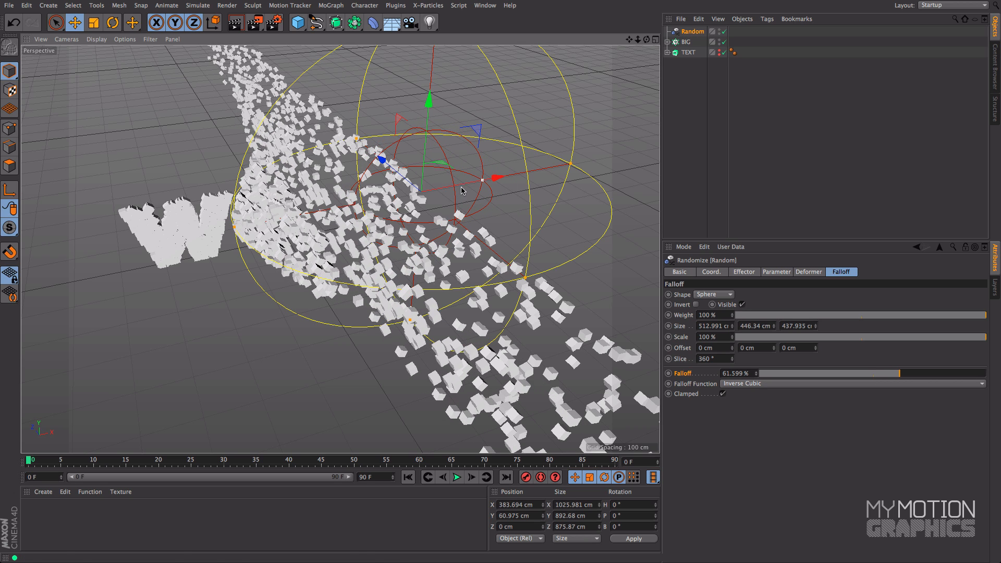
alt+drag(411, 219, 513, 138)
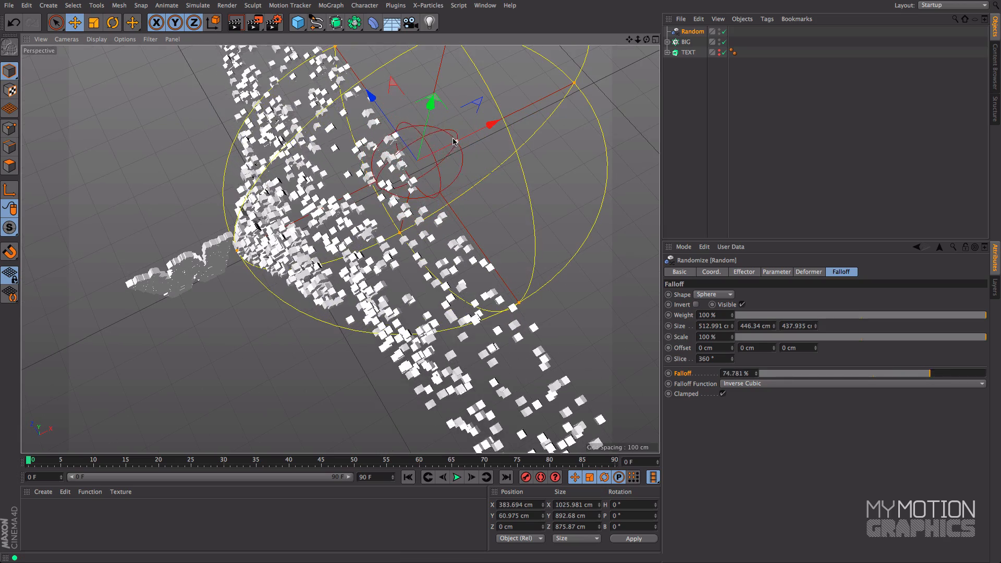
drag(445, 146, 447, 146)
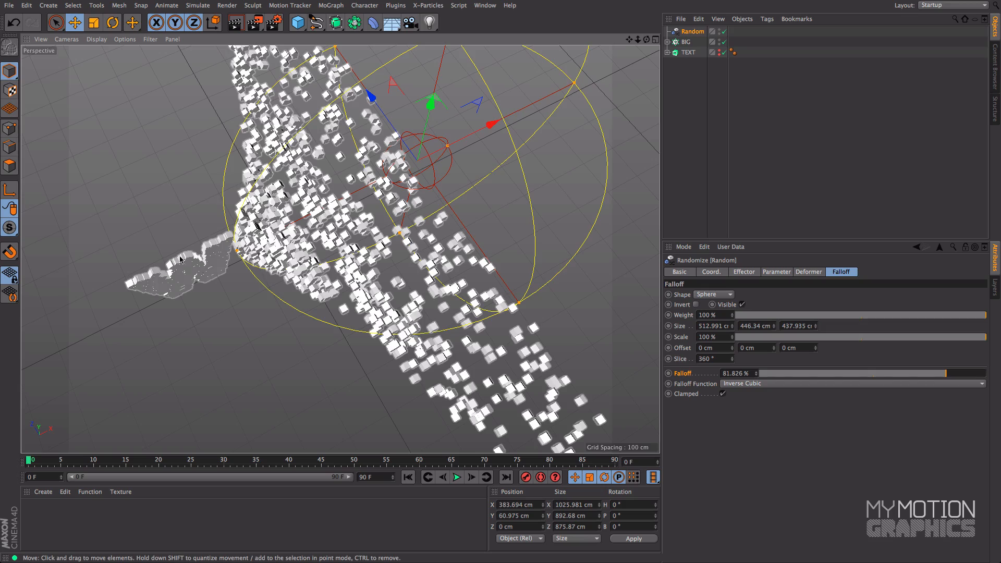
Reduce the Random effector's falloff to about 72 % and move it back along X to about 28 cm.
alt+drag(387, 290, 448, 234)
drag(509, 212, 414, 198)
drag(363, 245, 319, 328)
drag(533, 184, 492, 191)
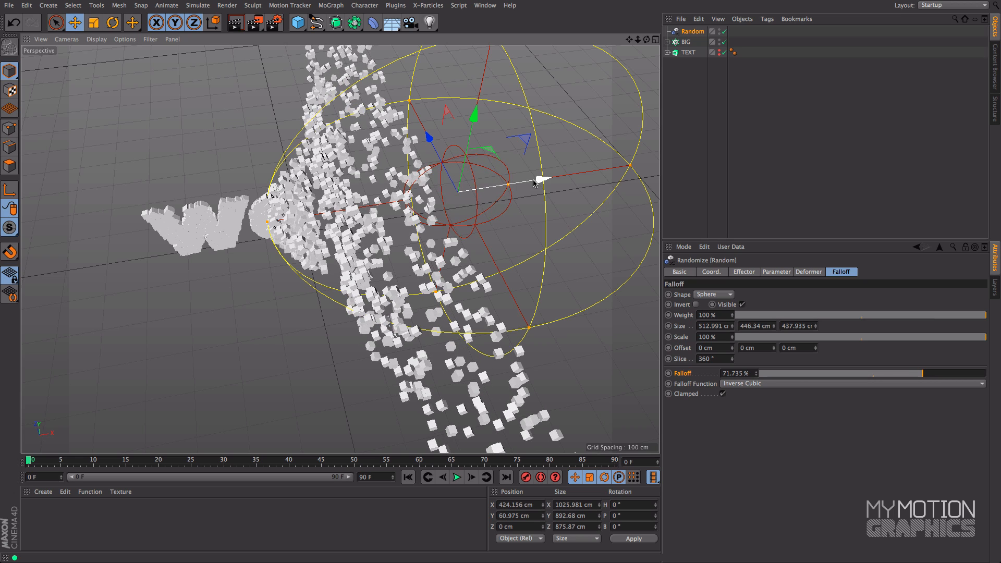
drag(534, 182, 389, 185)
mouse_move(646, 39)
mouse_down()
mouse_move(651, 26)
mouse_move(636, 41)
mouse_up()
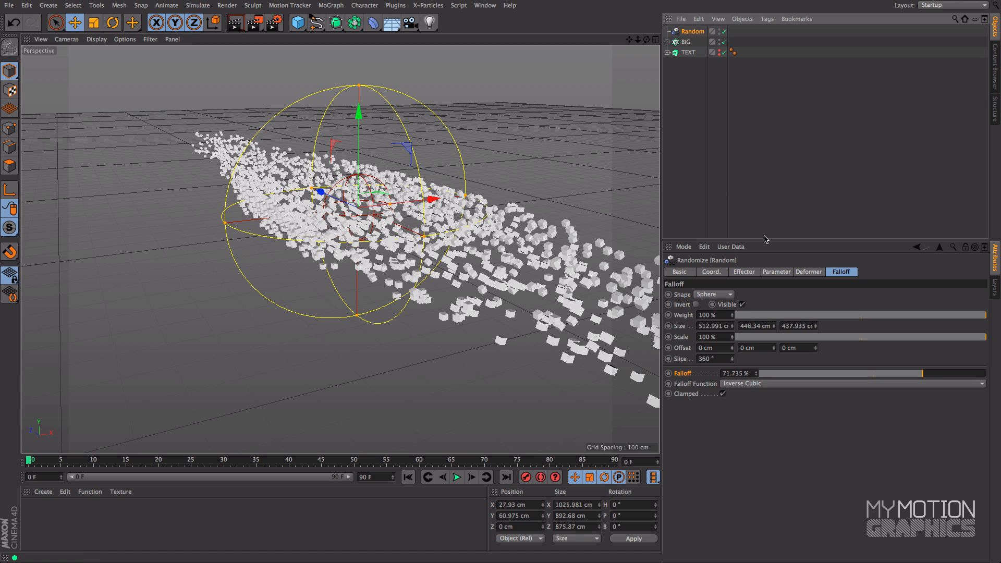
Set the Random effector's position offsets to 42 cm in X and 47 cm in Y, and move it to about X 62 cm.
click(779, 272)
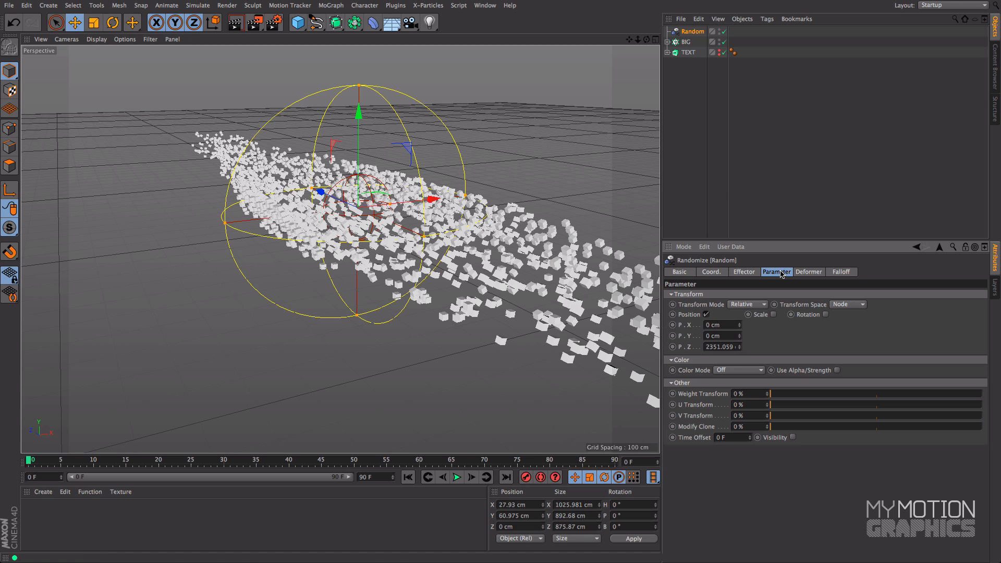
alt+drag(527, 203, 460, 247)
mouse_move(739, 326)
mouse_down()
mouse_move(741, 337)
mouse_move(739, 318)
mouse_up()
mouse_move(475, 191)
mouse_down()
mouse_move(522, 193)
mouse_move(484, 192)
mouse_up()
alt+drag(448, 239, 458, 235)
Raise the Random effector's position offsets to 73 cm in X and 95 cm in Y, comparing the scatter in the orthographic views.
middle_click(458, 236)
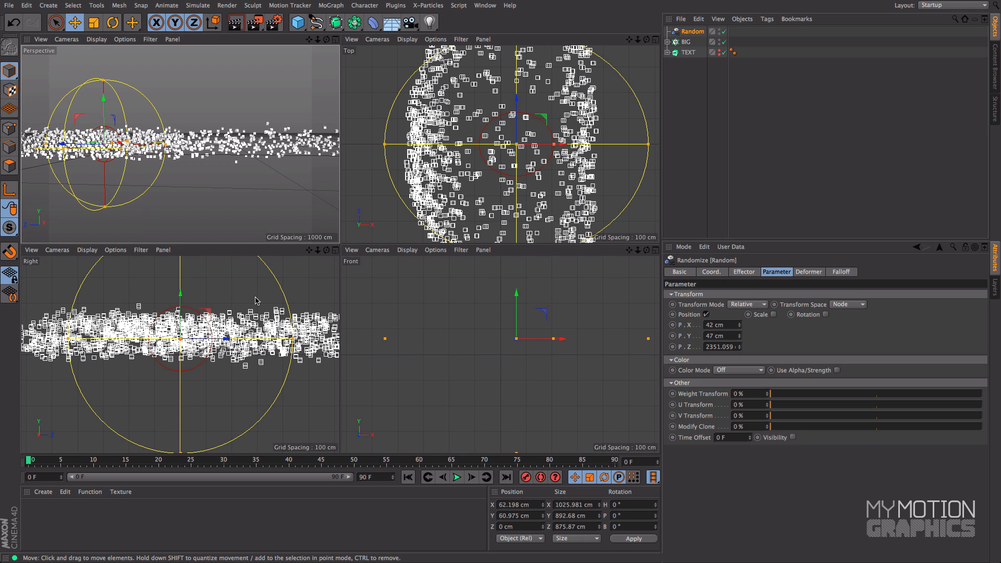
middle_click(307, 306)
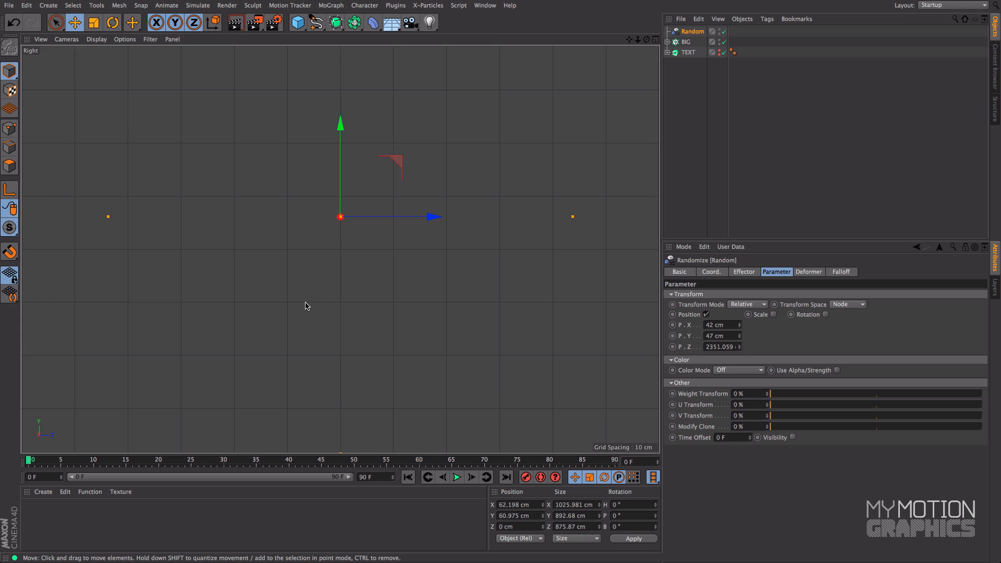
alt+middle_drag(570, 146, 480, 158)
drag(739, 329, 742, 337)
middle_click(442, 286)
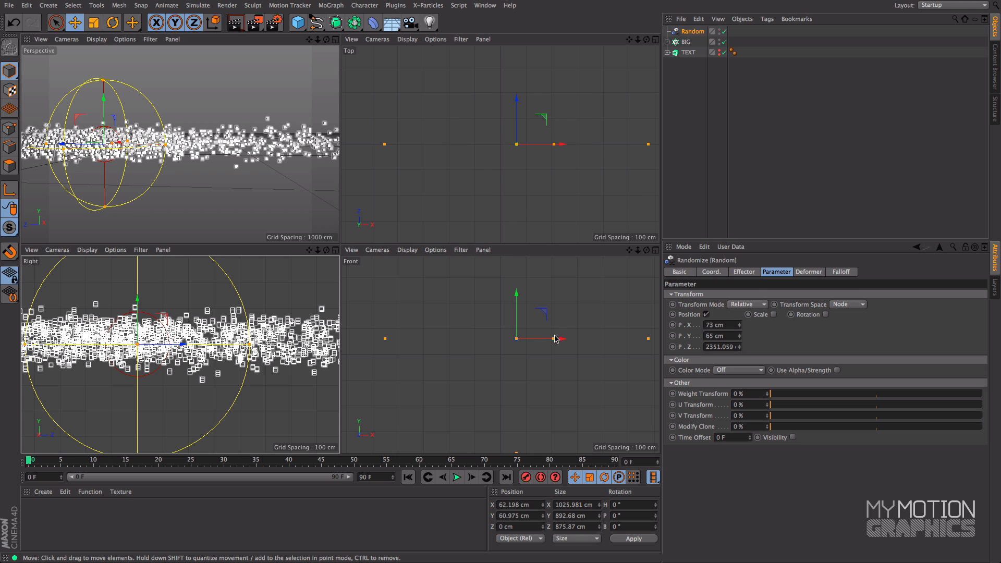
drag(741, 337, 741, 338)
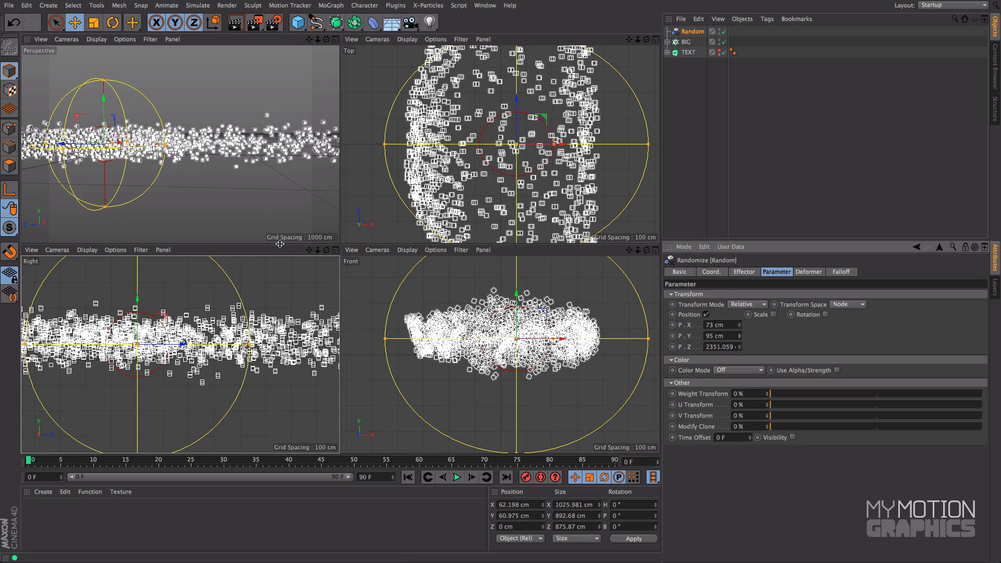
Return to the perspective view and move the Random effector over the word to about X -7 cm.
middle_click(263, 220)
alt+middle_drag(347, 276, 385, 285)
scroll(392, 288, down, 3)
alt+drag(426, 296, 287, 349)
drag(394, 214, 376, 230)
alt+drag(403, 388, 427, 363)
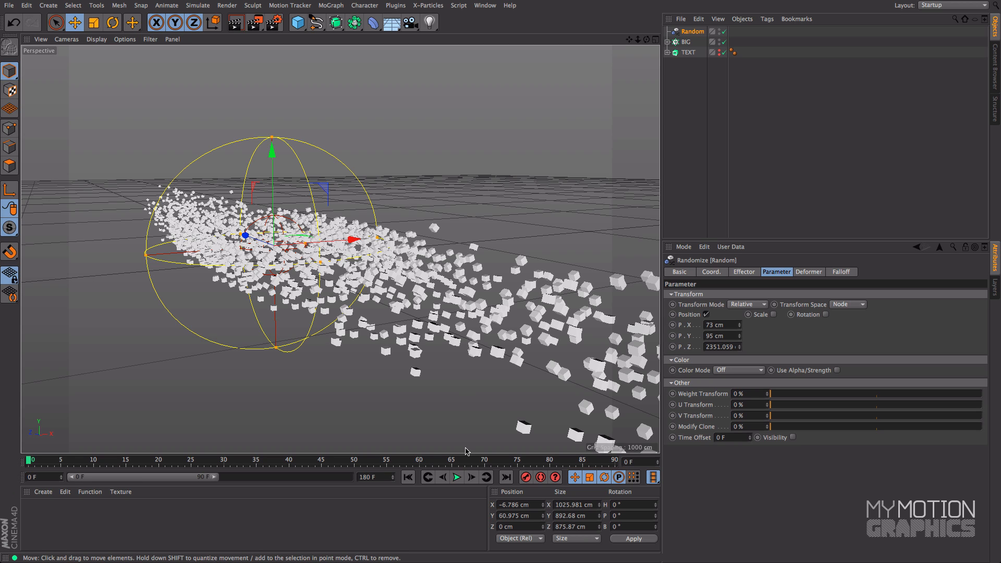
Extend the preview range to frame 180 and keyframe the Random effector there at about X 920 cm, clear of the word.
drag(216, 482, 353, 477)
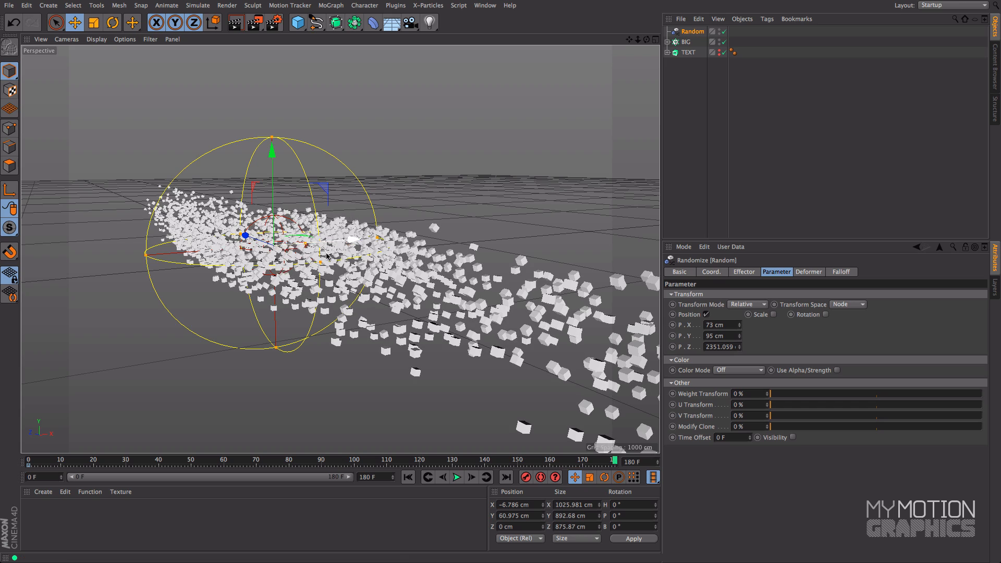
drag(347, 241, 510, 235)
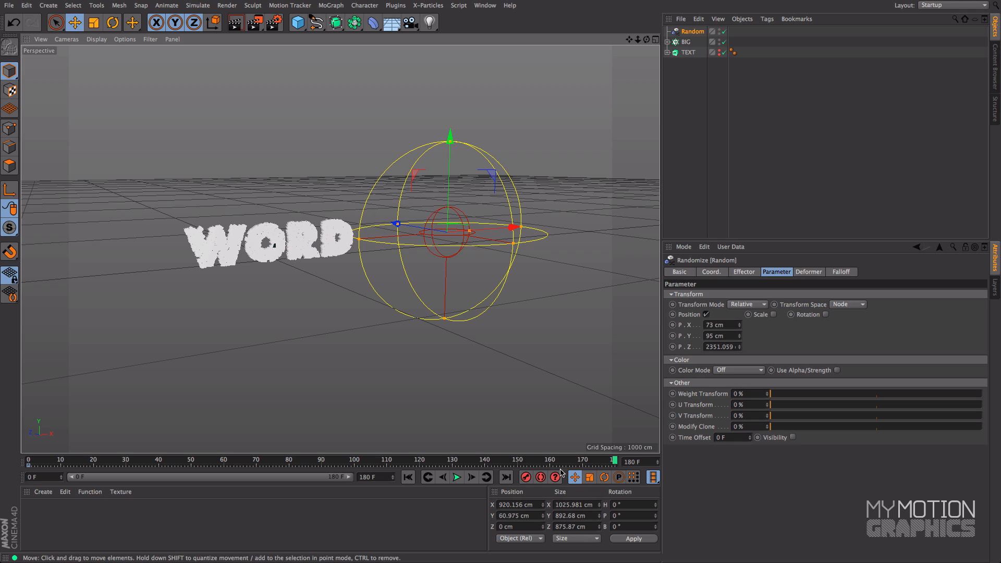
click(526, 478)
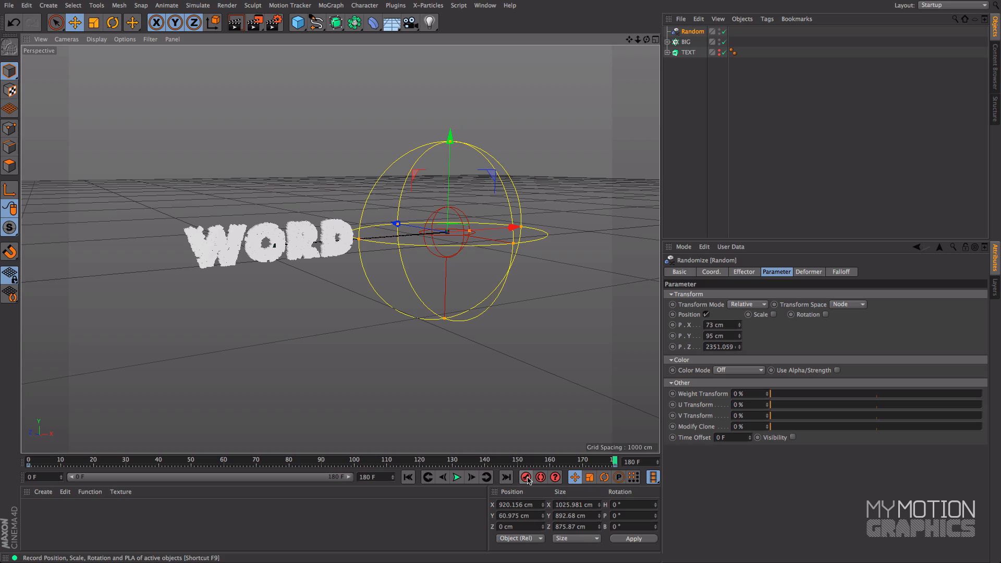
Play the animation to check how the cubes assemble into the word, and stop it near frame 164.
click(456, 477)
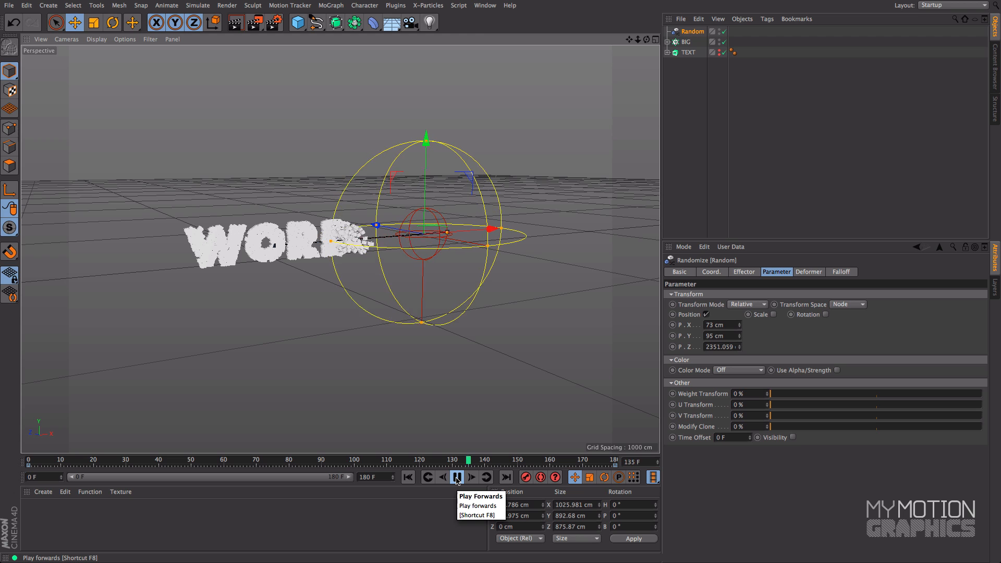
click(457, 479)
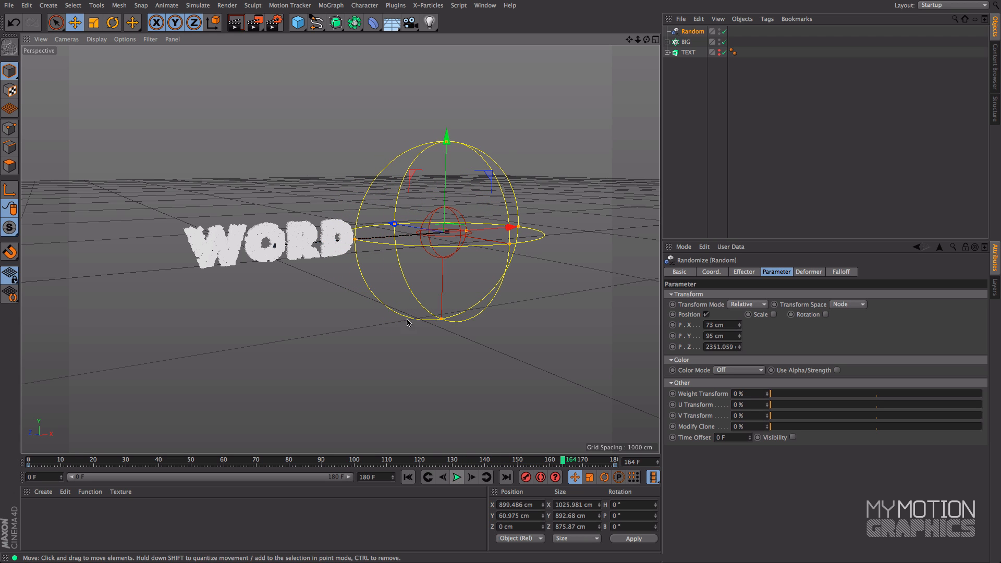
alt+middle_drag(313, 149, 355, 165)
scroll(346, 160, down, 3)
scroll(345, 159, up, 2)
scroll(347, 160, up, 2)
scroll(353, 164, up, 4)
Set the render output size to 1280 by 720 pixels in the render settings and lock the ratio.
click(274, 23)
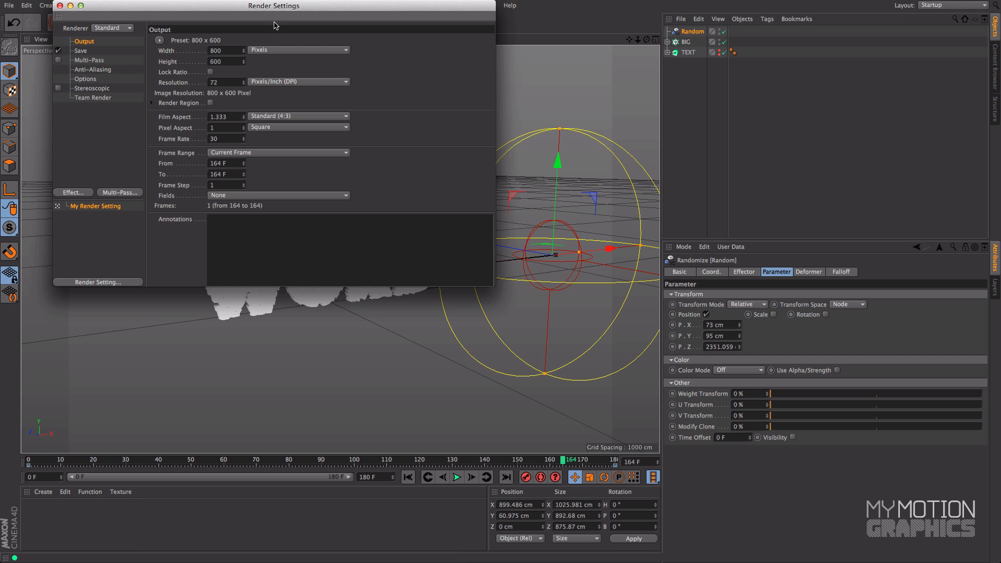
drag(274, 8, 392, 104)
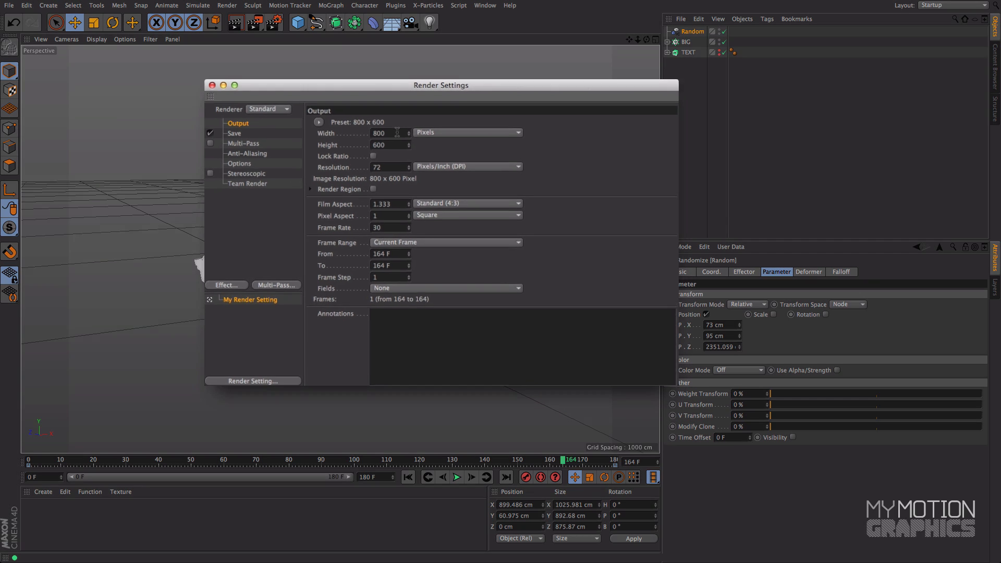
drag(389, 140, 374, 139)
drag(311, 94, 290, 93)
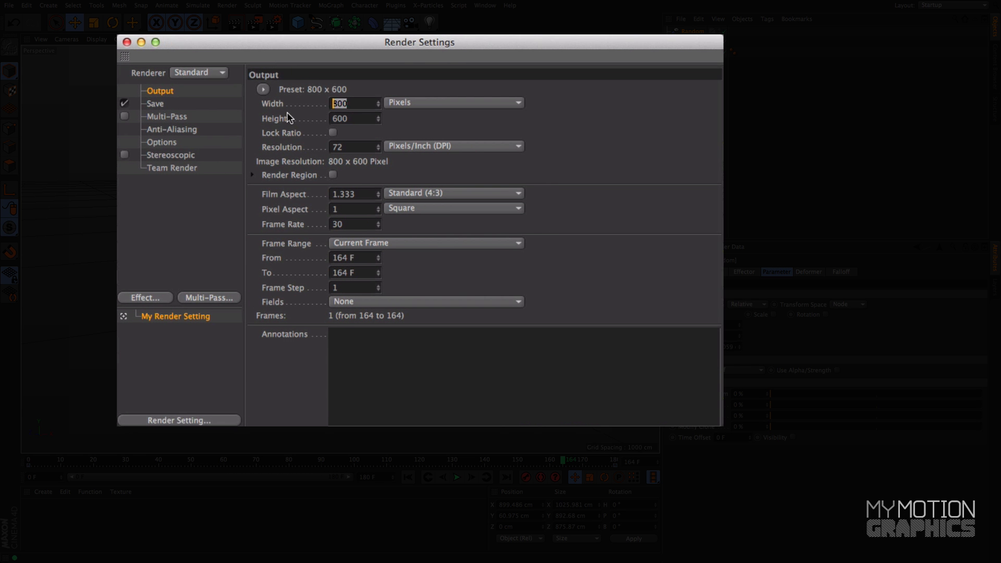
text(1280)
key(Return)
key(Tab)
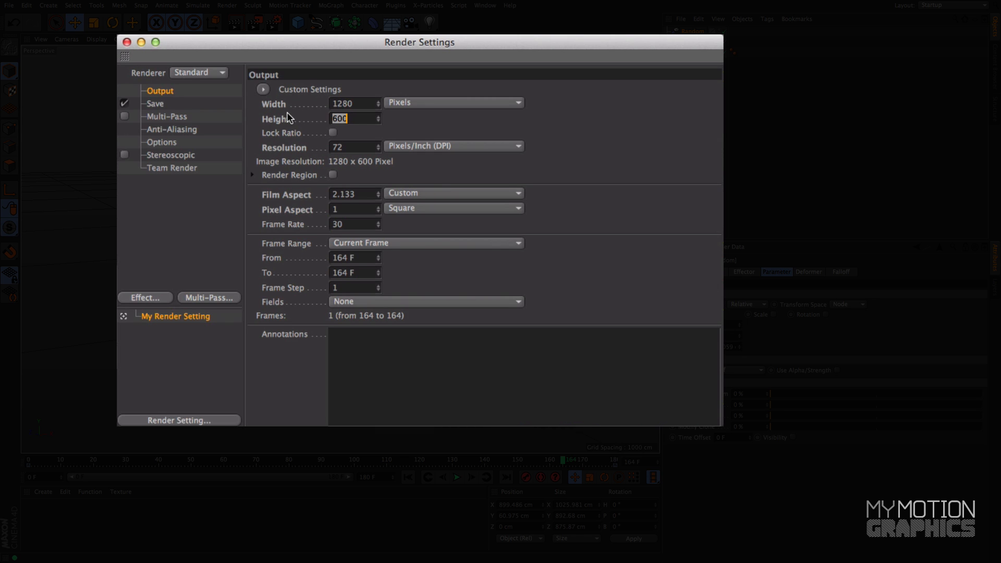
text(720)
click(332, 133)
click(306, 134)
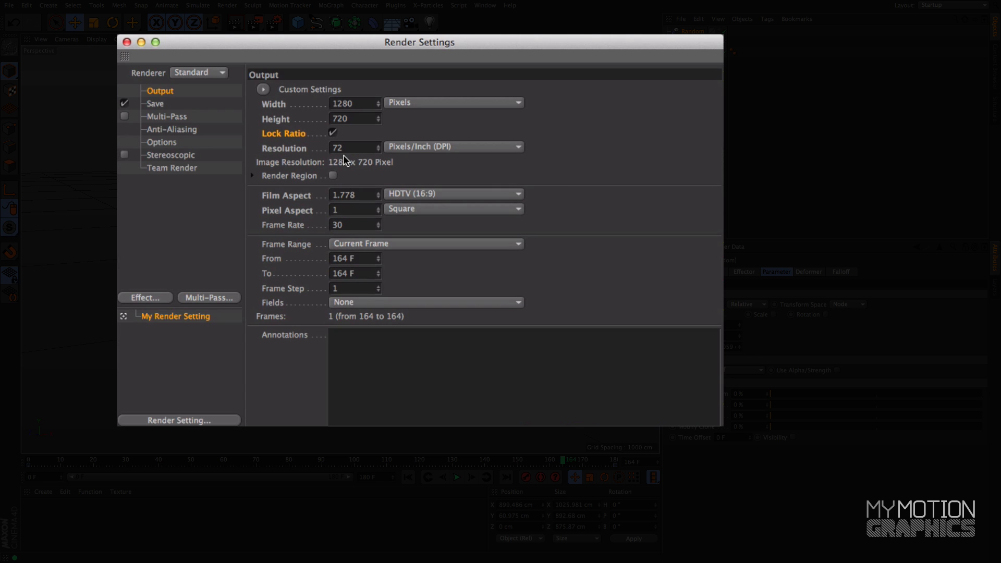
Set the render frame rate to 29.97 and the frame range to All Frames.
double_click(358, 230)
text(29)
text(.97)
key(Return)
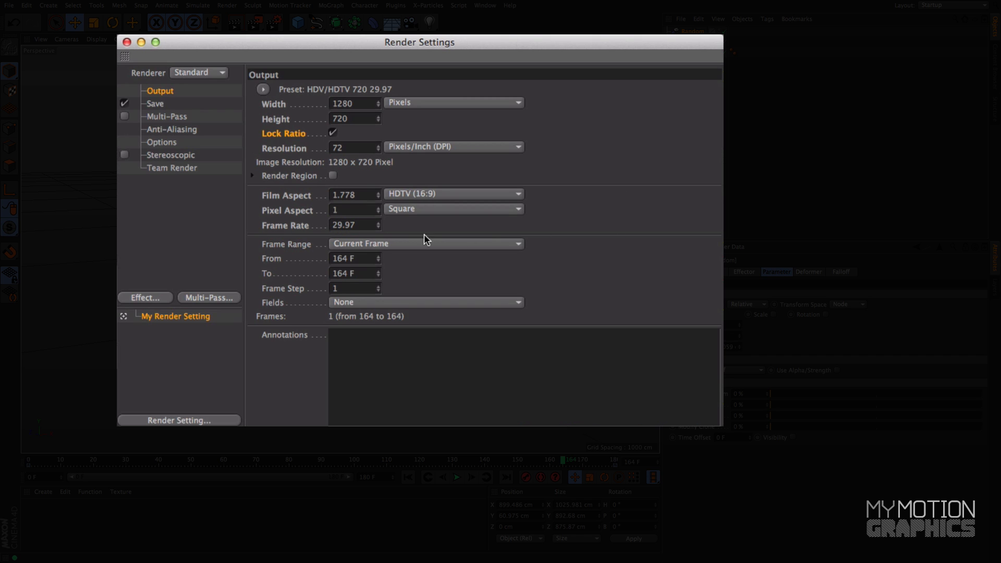
click(362, 244)
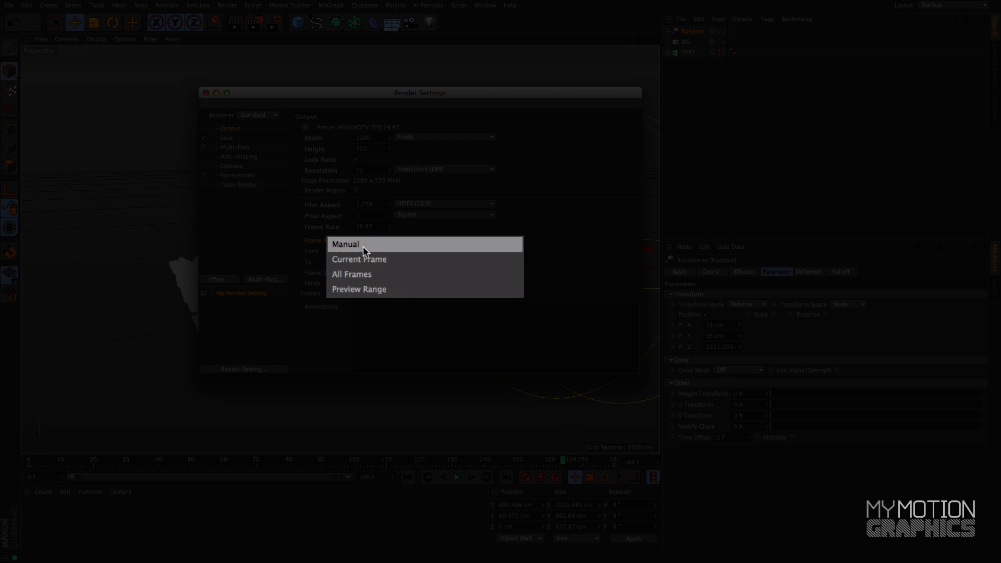
click(364, 275)
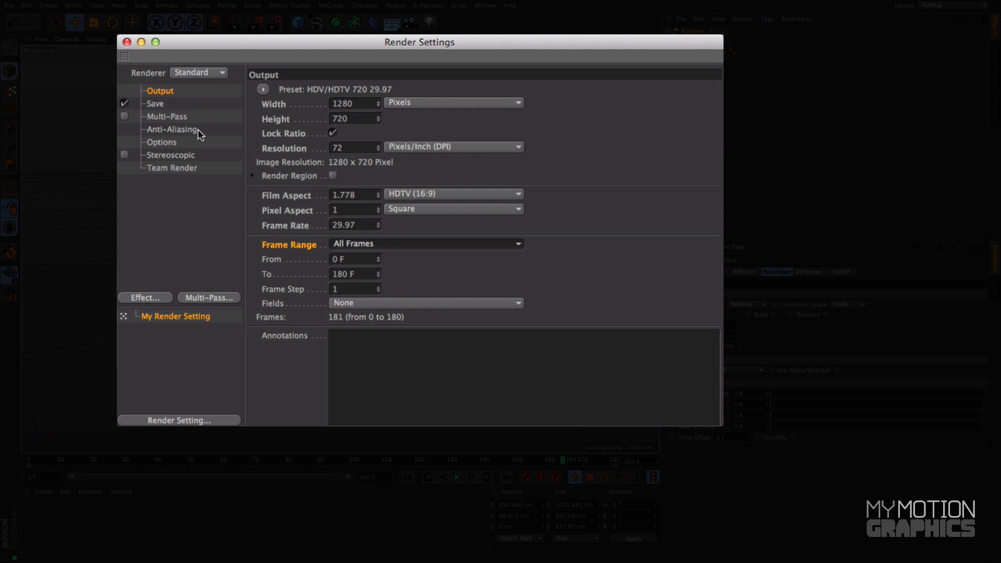
Set the render's anti-aliasing to Best with the Gauss (Animation) filter.
click(166, 131)
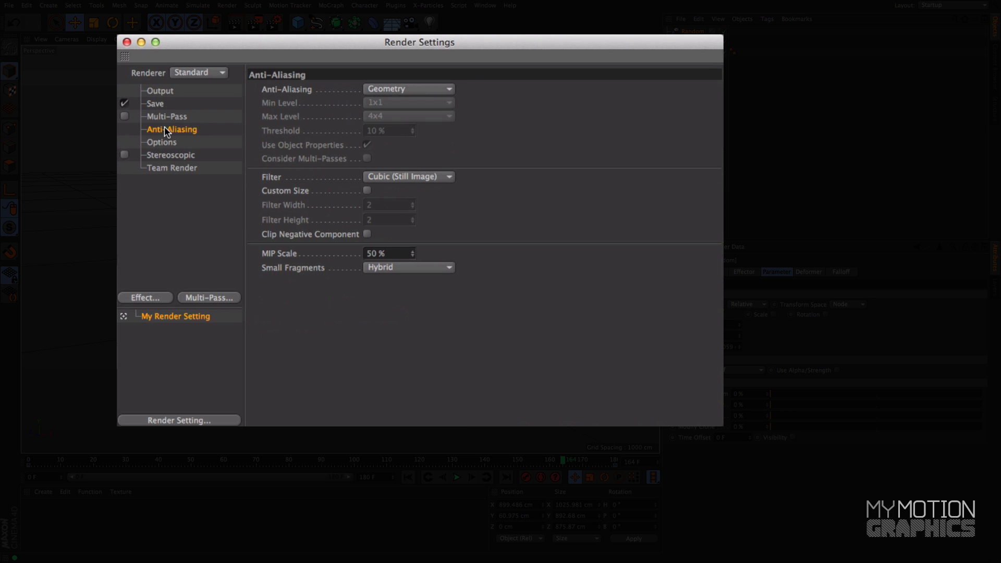
click(416, 90)
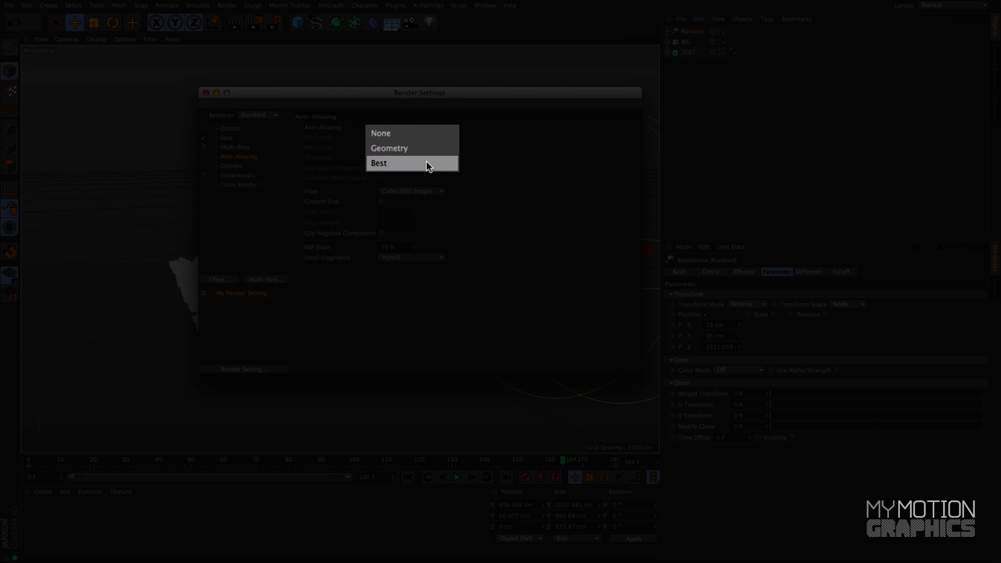
click(426, 160)
click(399, 177)
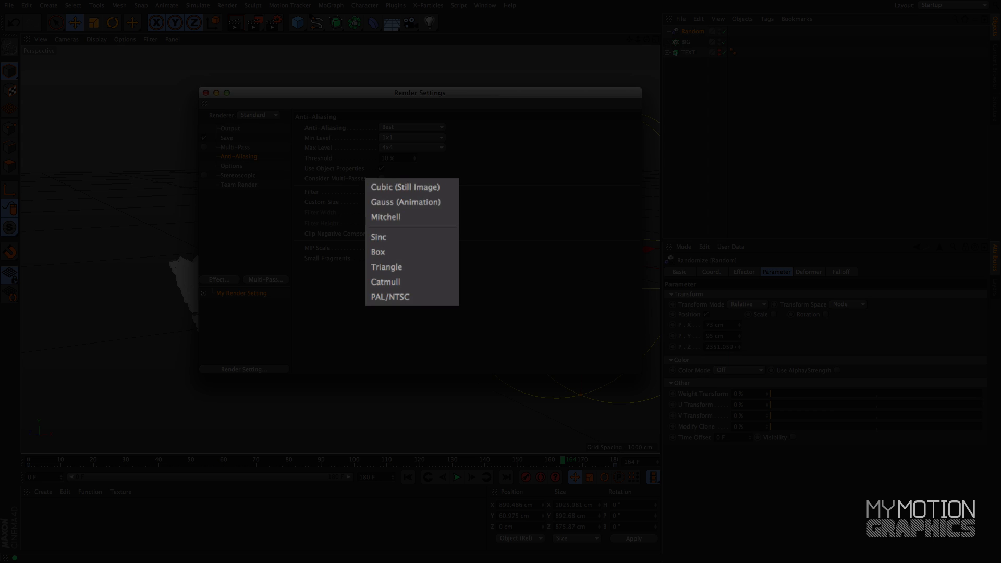
click(411, 200)
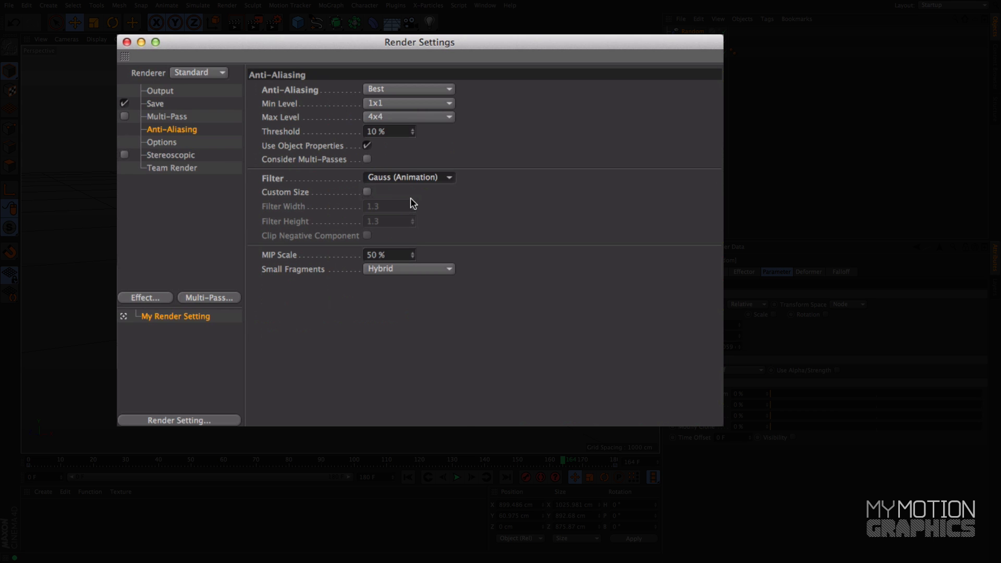
Set the reflection depth to 2 in the render options.
drag(189, 42, 166, 39)
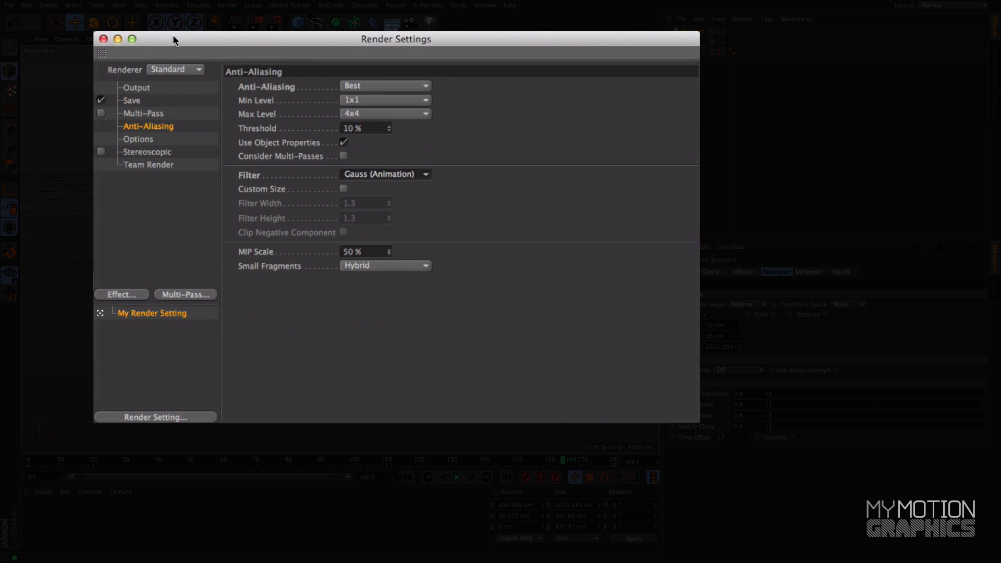
click(139, 139)
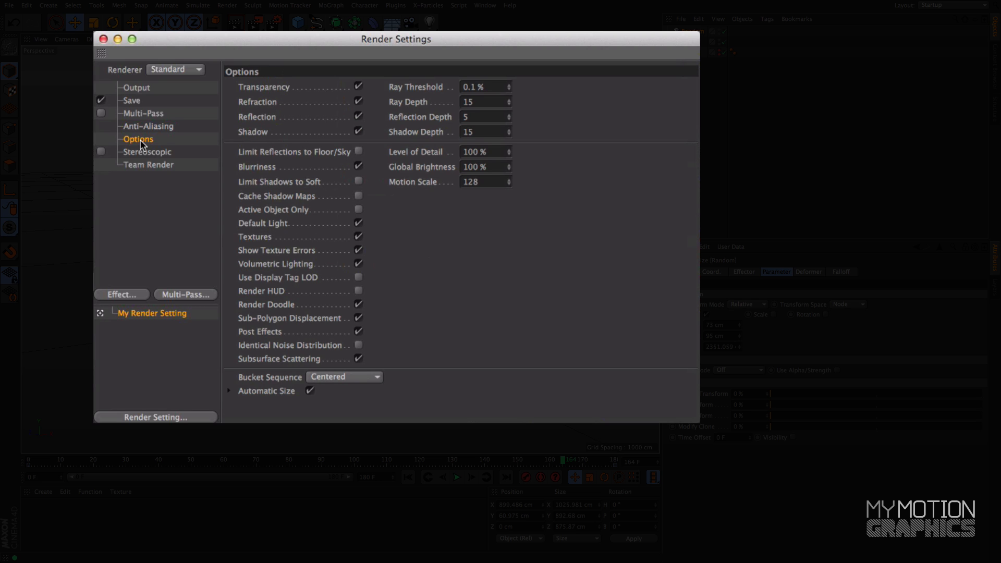
click(408, 117)
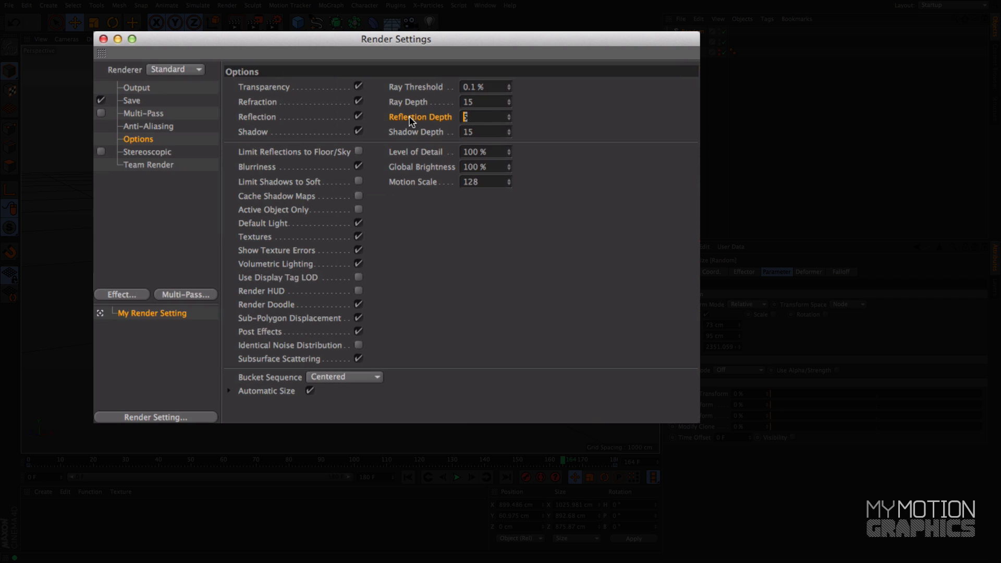
text(2)
key(Return)
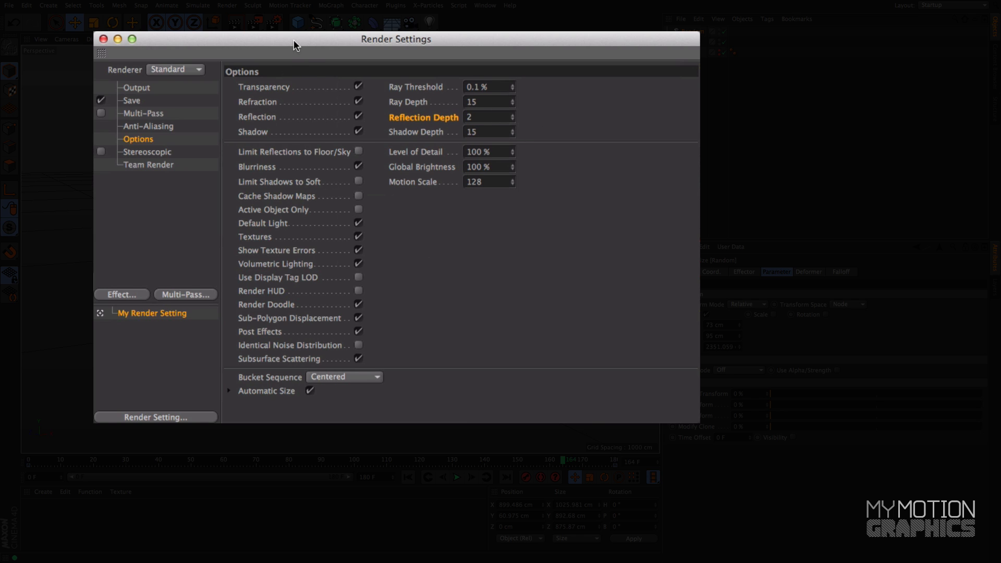
drag(293, 39, 288, 40)
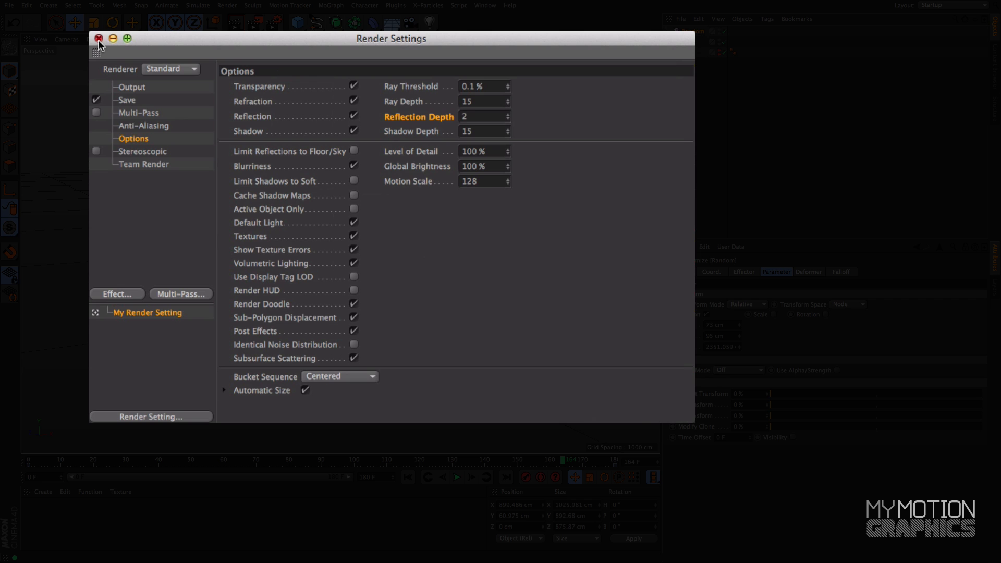
Start choosing the save location for the rendered images and go to the CUBES folder.
click(132, 95)
click(133, 90)
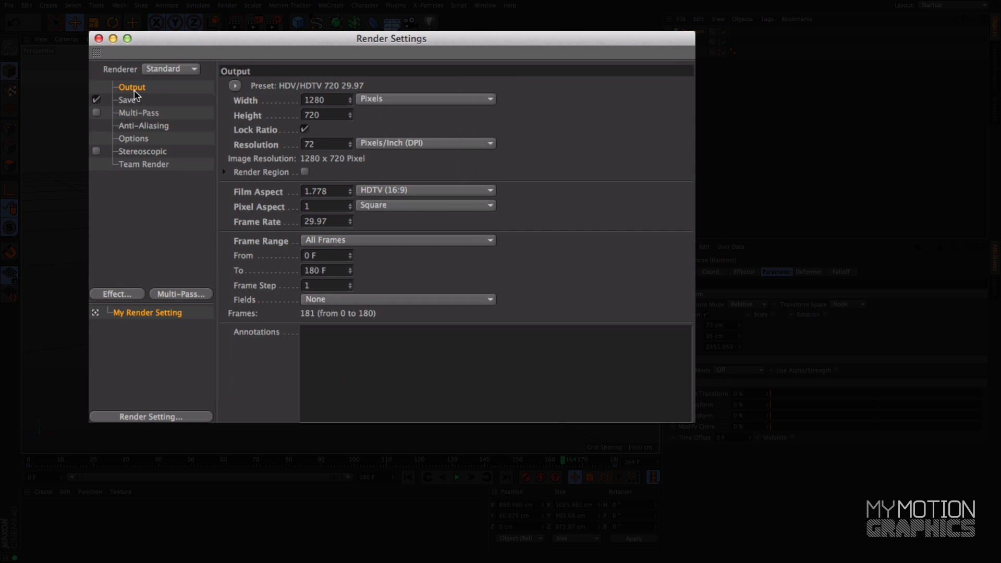
click(120, 99)
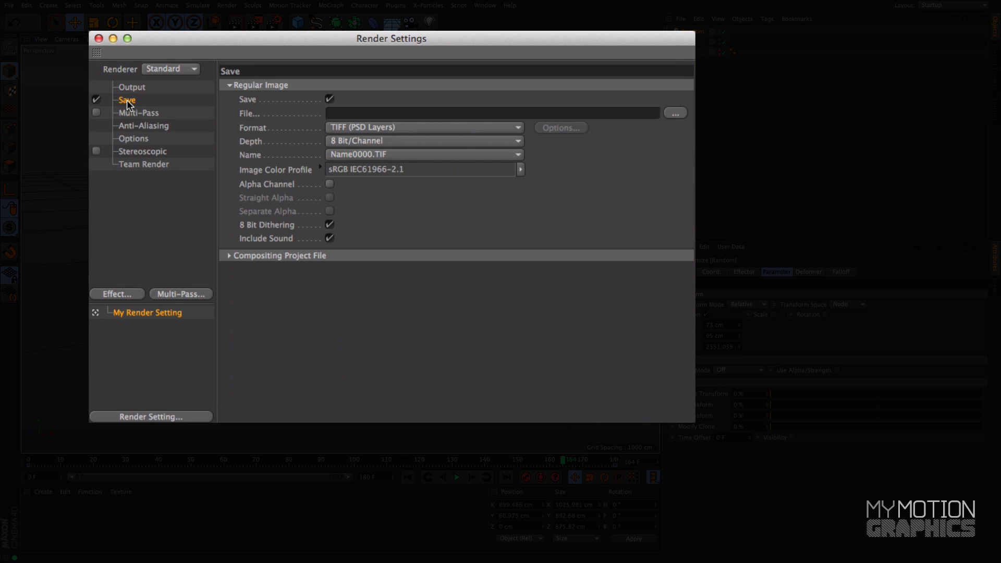
click(330, 112)
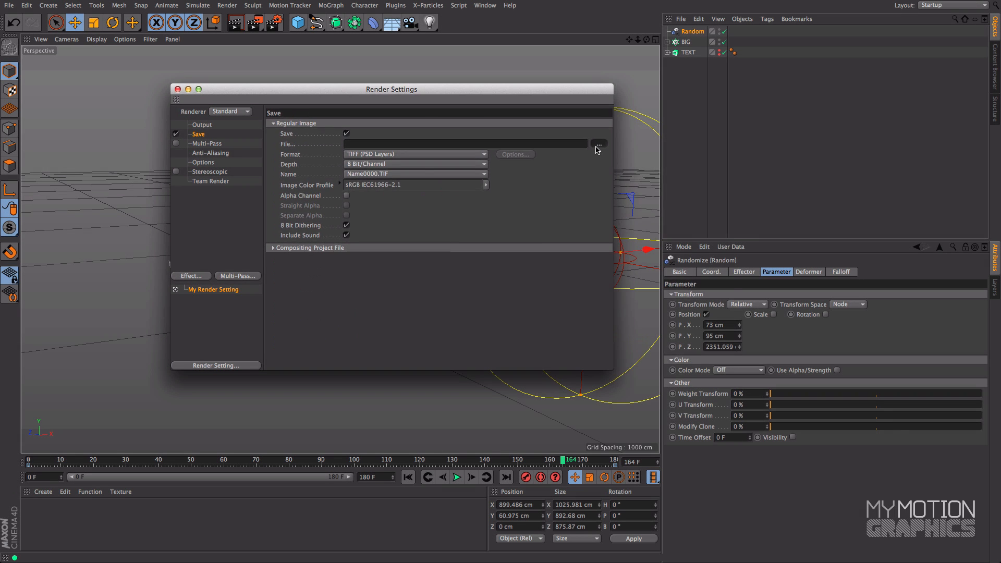
click(598, 144)
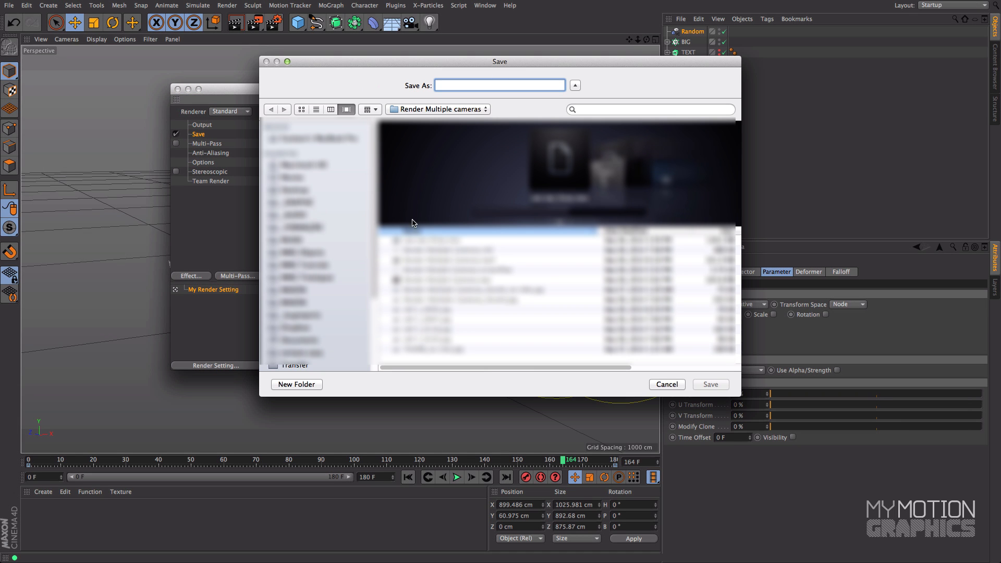
click(442, 109)
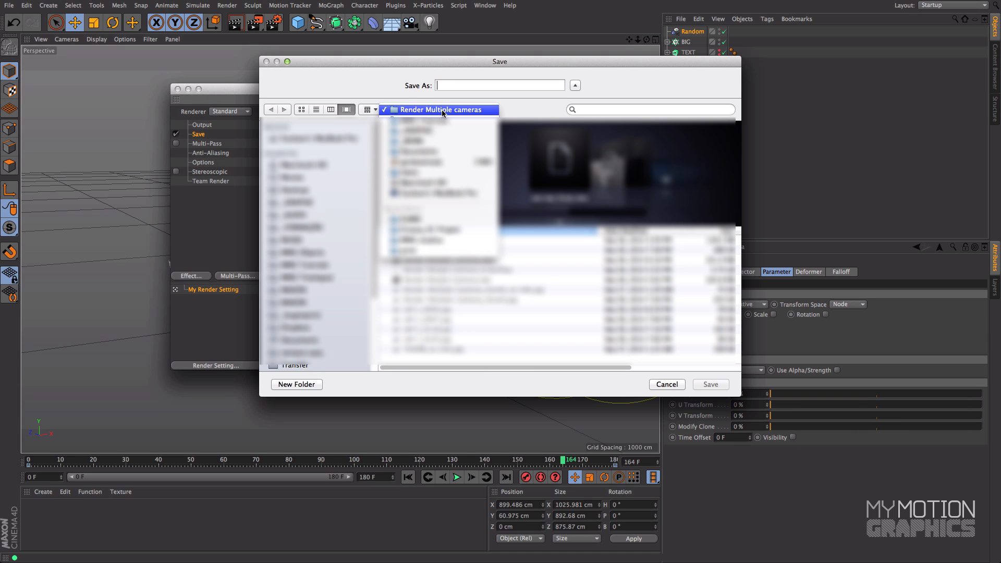
click(425, 220)
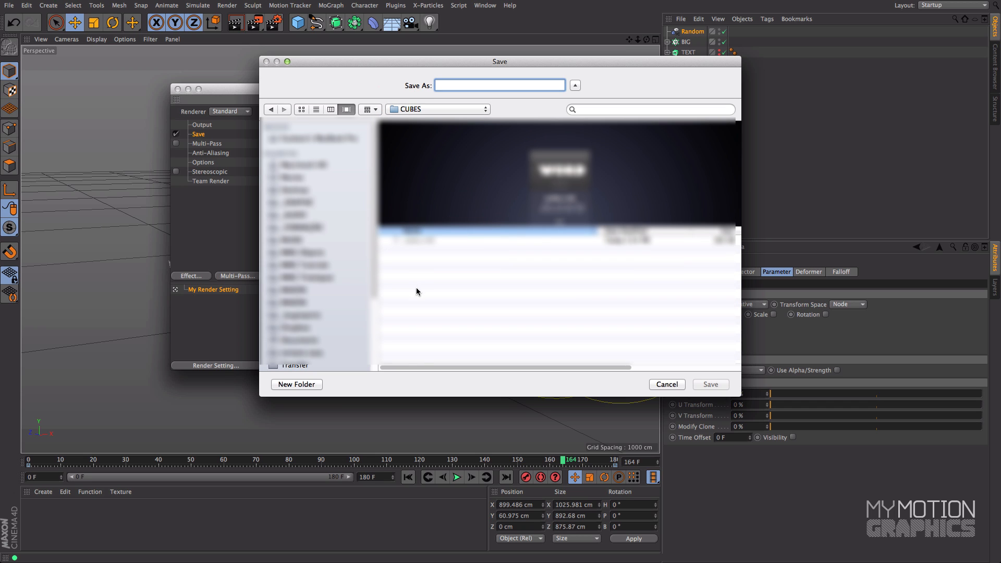
Create a folder named Render 3D inside CUBES and save the render output there under the name CUBES_.
click(313, 385)
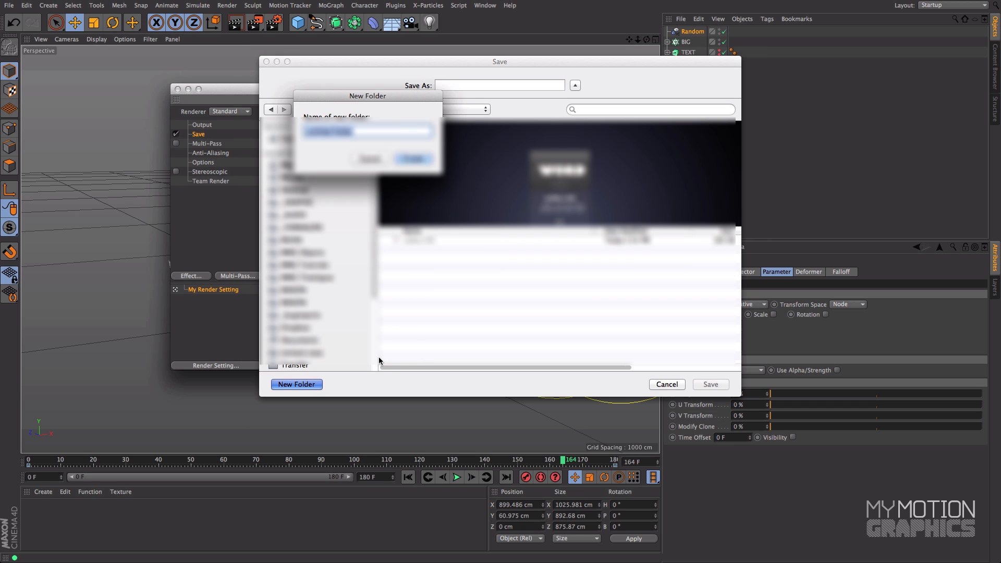
text(Render HD)
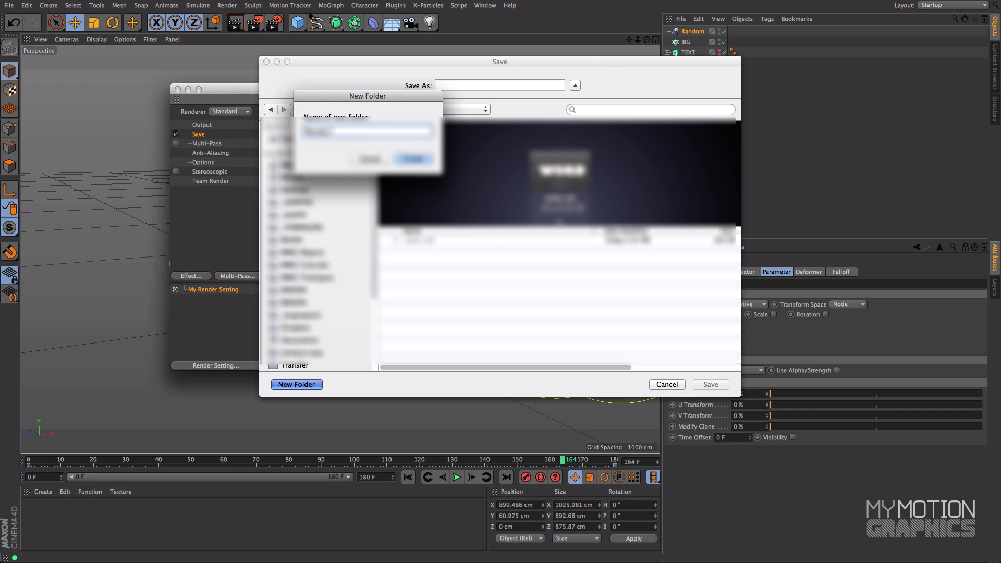
key(BackSpace)
key(BackSpace)
key(BackSpace)
text(01)
key(Return)
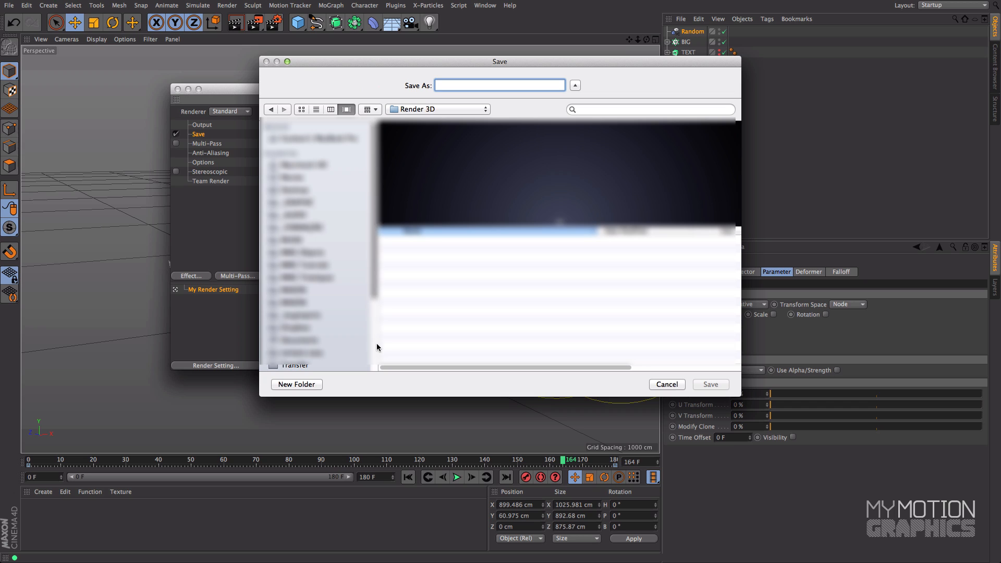
text(CUBES_)
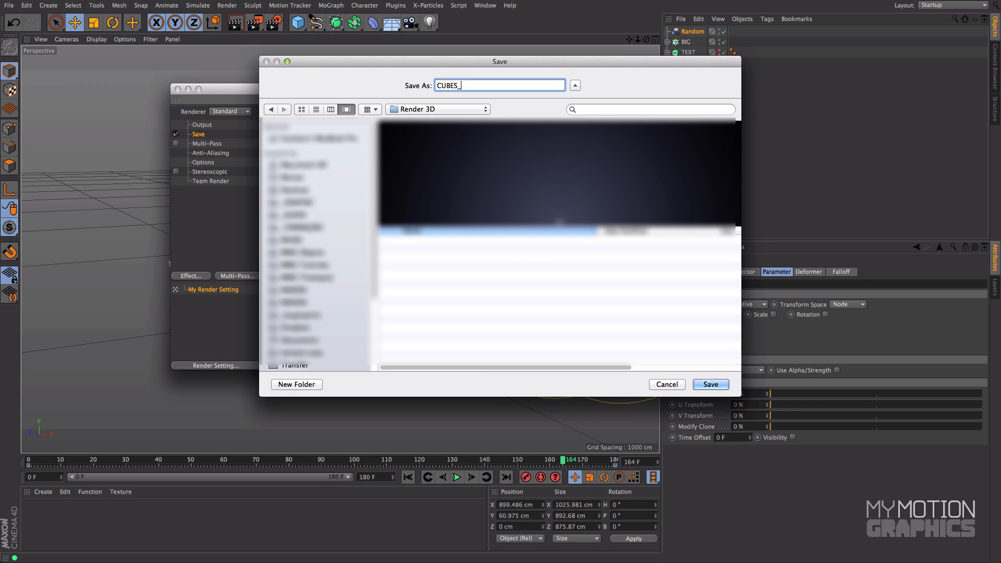
key(Return)
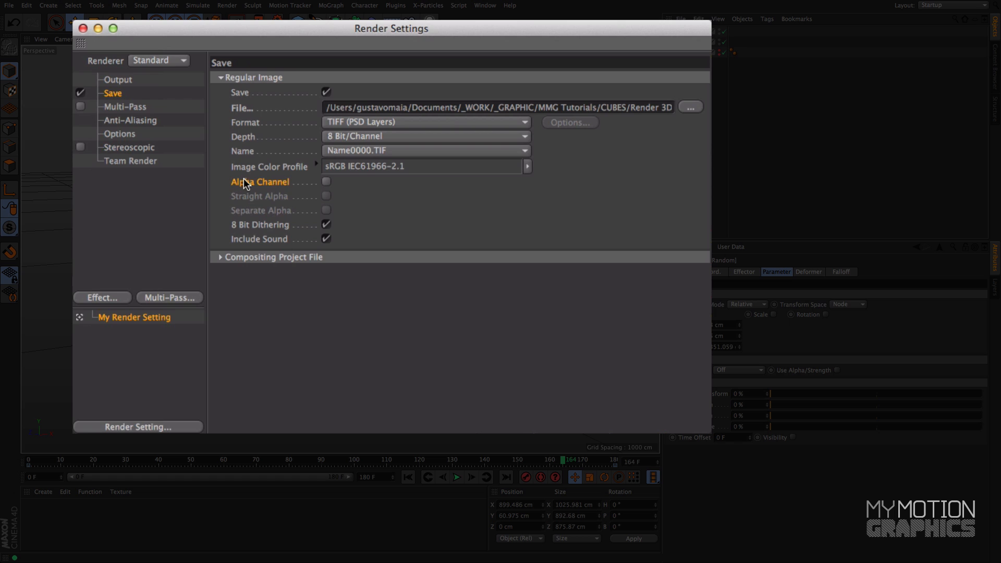
Enable the alpha channel for the saved images and set their format to PNG at 16 Bit/Channel.
click(327, 182)
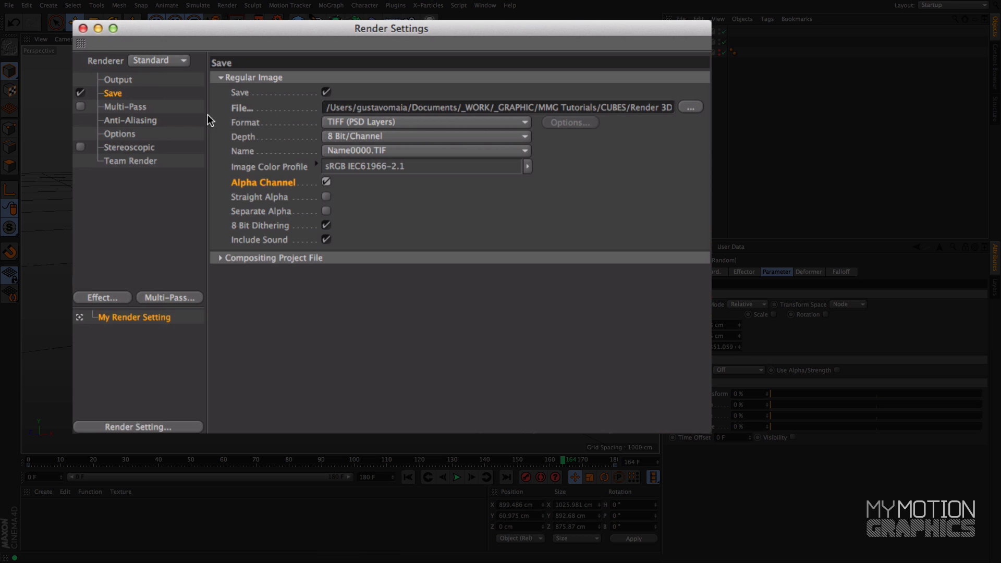
click(348, 122)
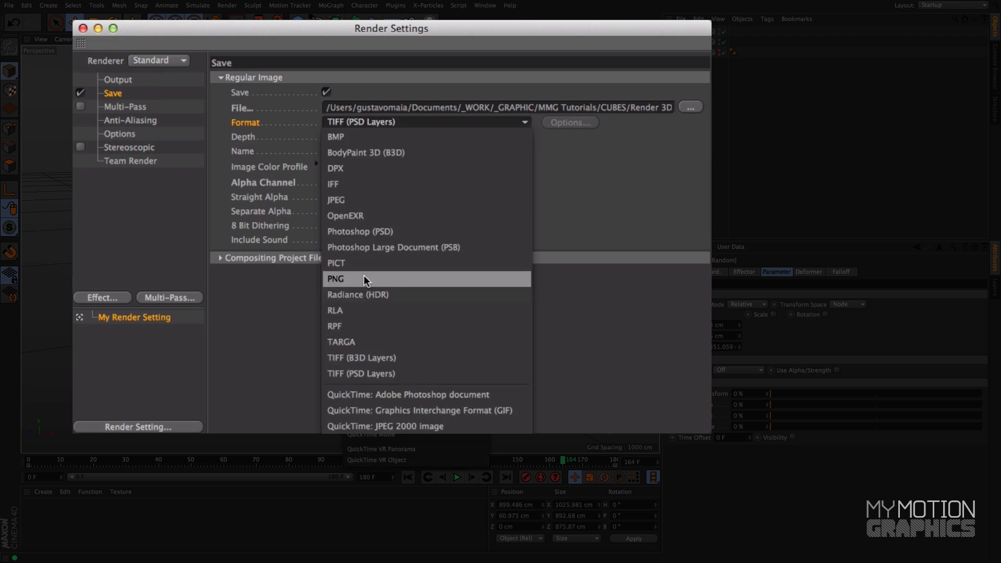
click(350, 240)
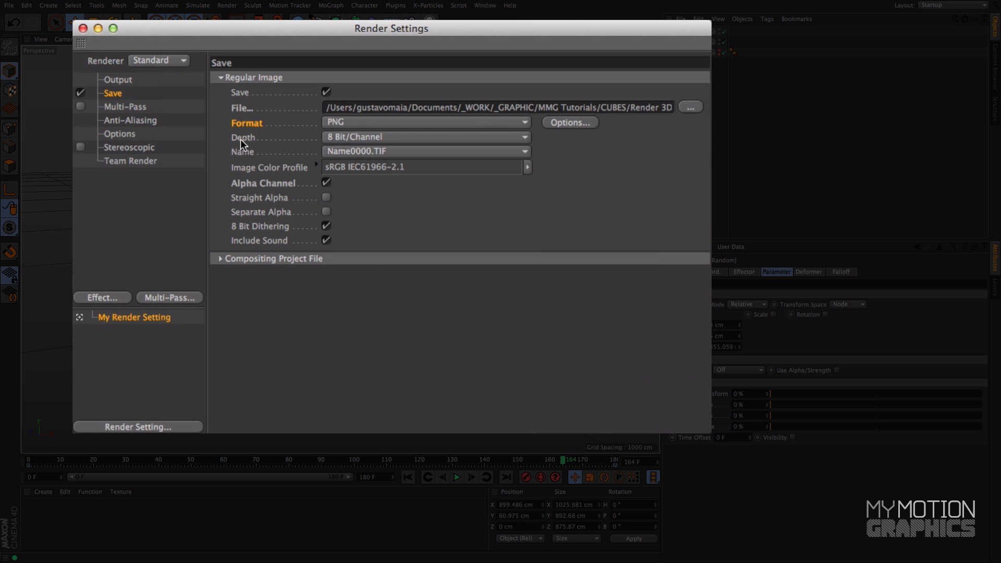
click(329, 138)
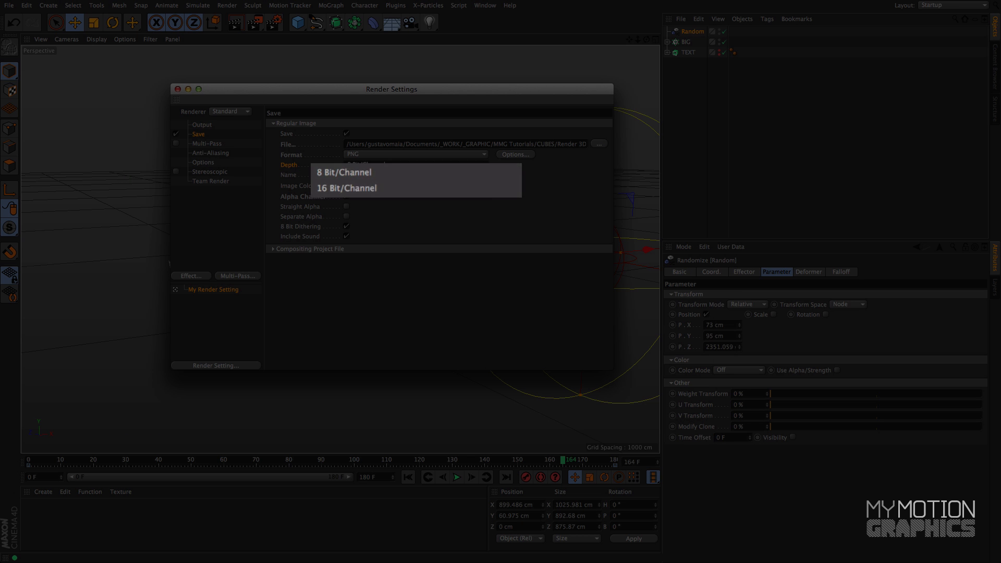
click(343, 188)
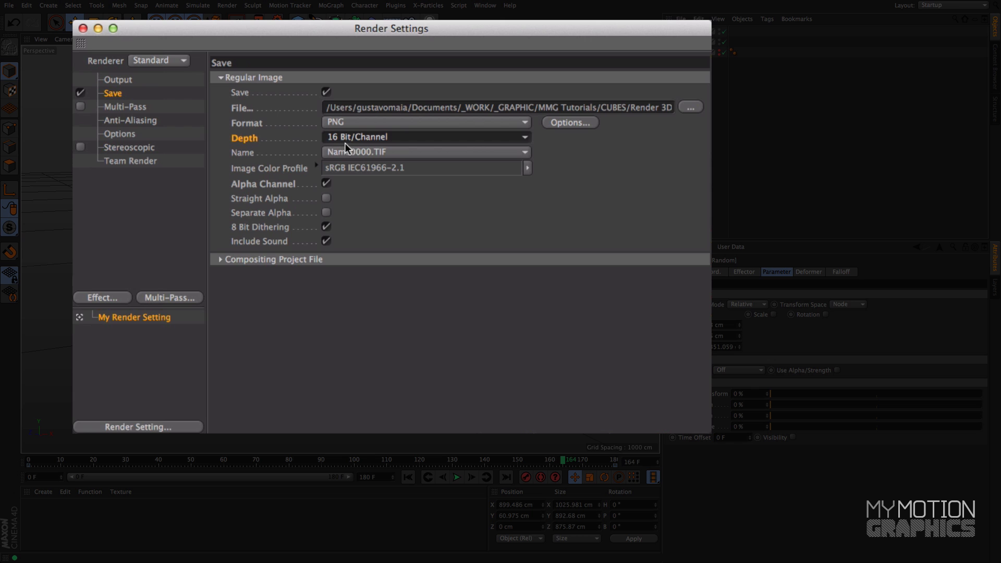
Examine the image formats offered for saving the render, keeping PNG, and look at the compositing project file options.
click(244, 124)
click(418, 123)
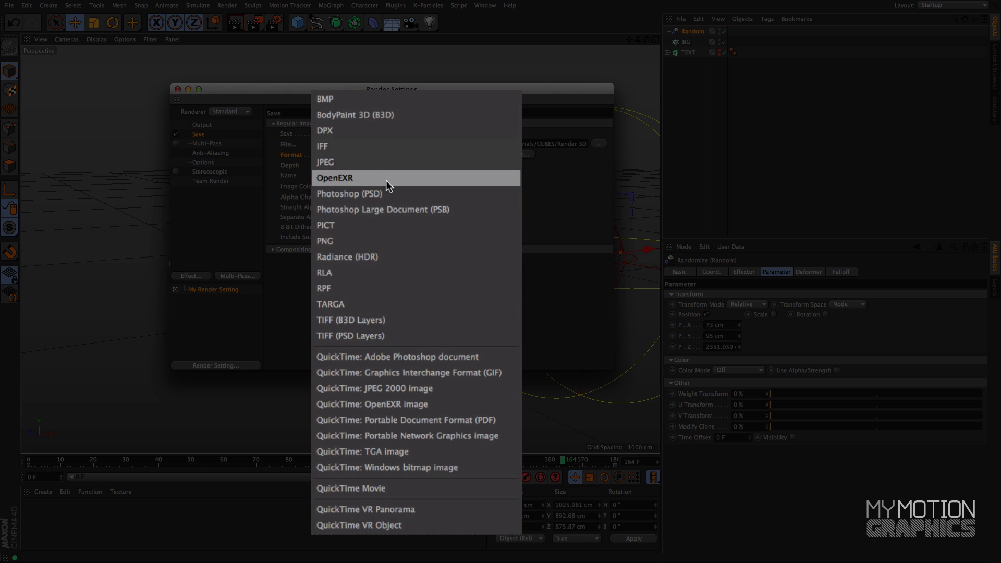
click(371, 240)
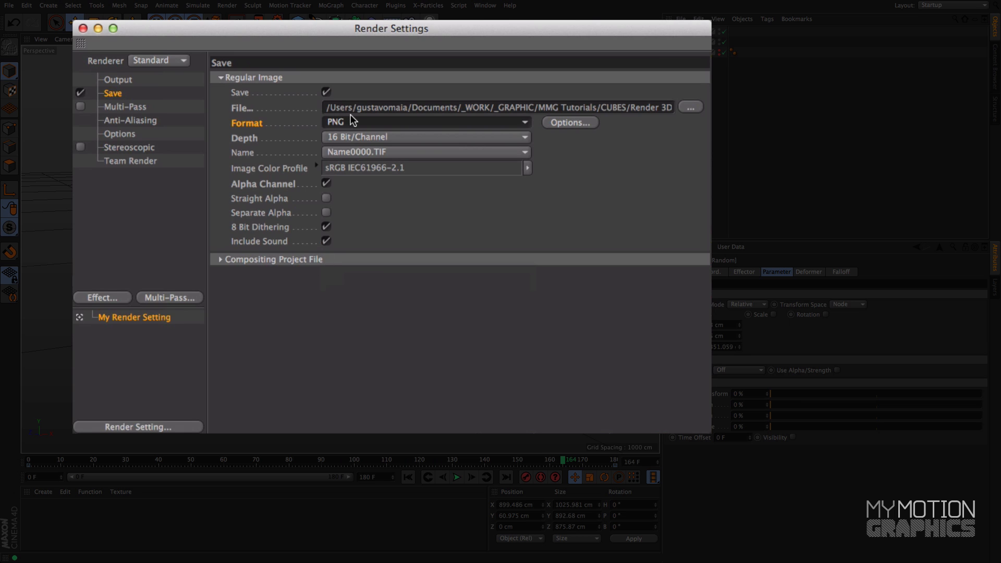
click(277, 260)
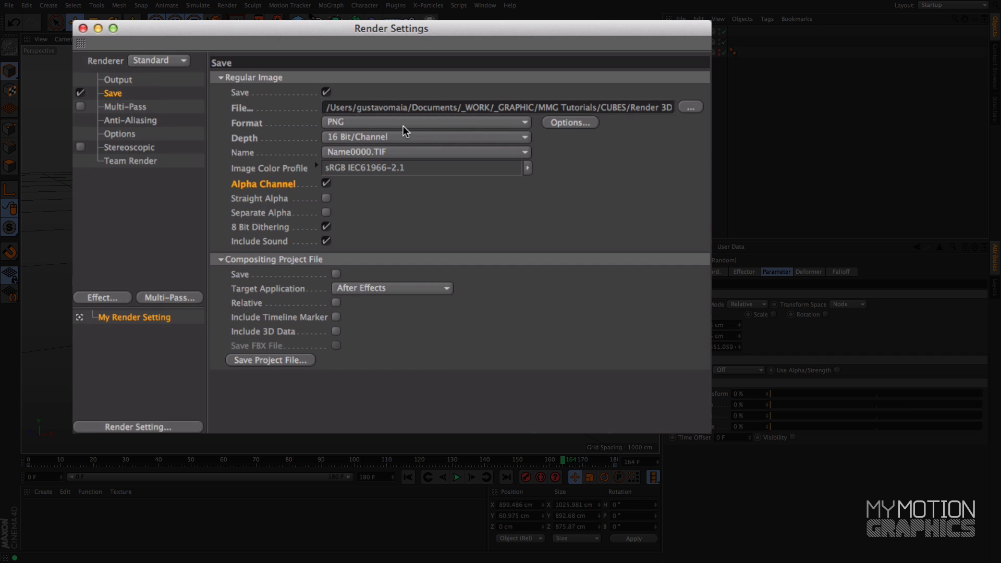
click(358, 122)
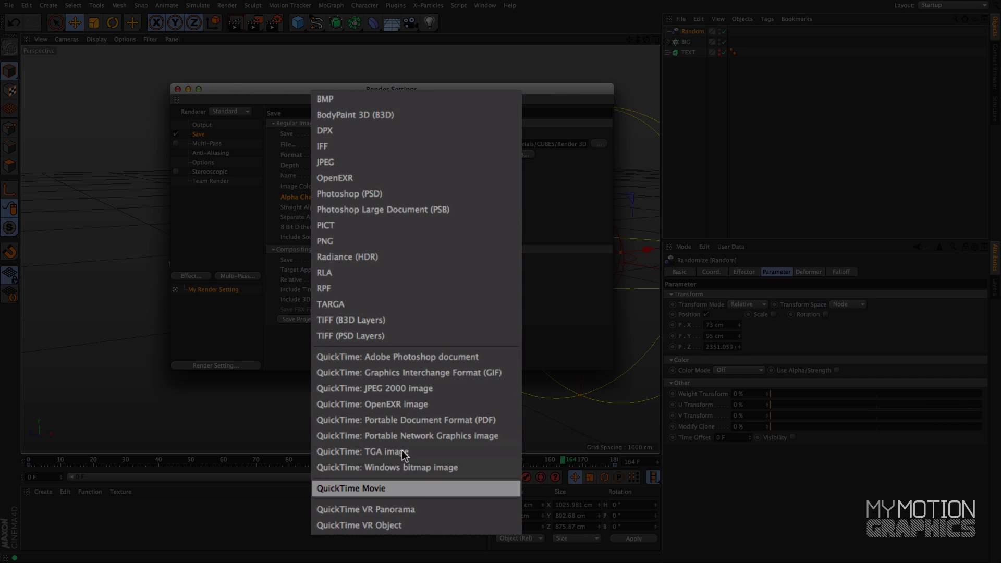
click(526, 196)
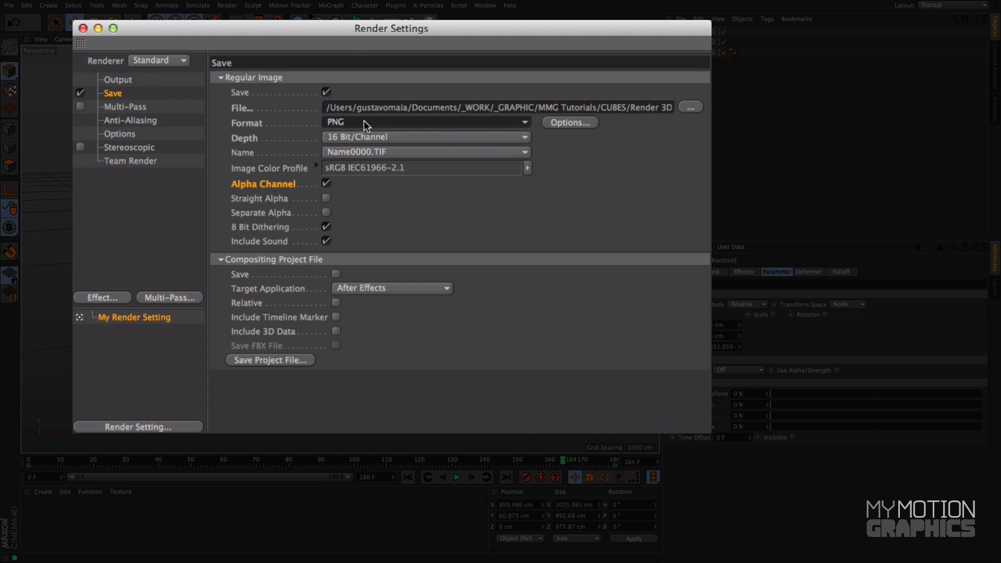
mouse_move(361, 31)
mouse_down()
mouse_move(369, 20)
mouse_move(347, 22)
mouse_up()
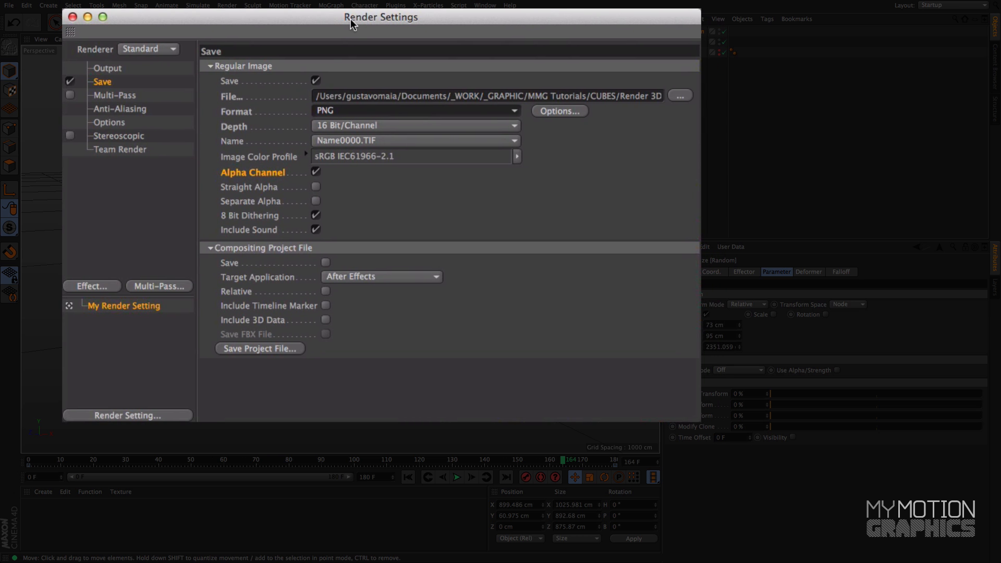
click(351, 111)
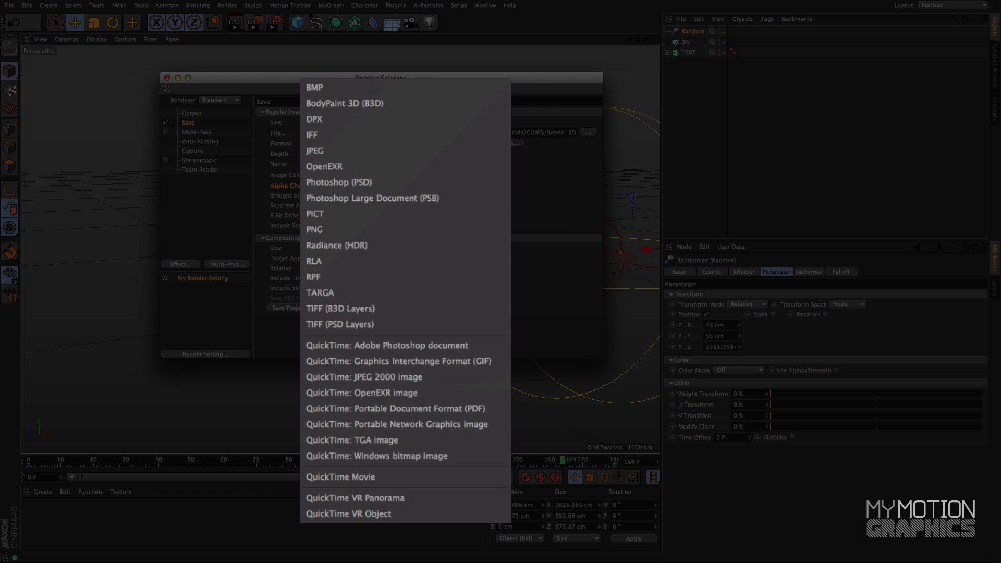
click(314, 229)
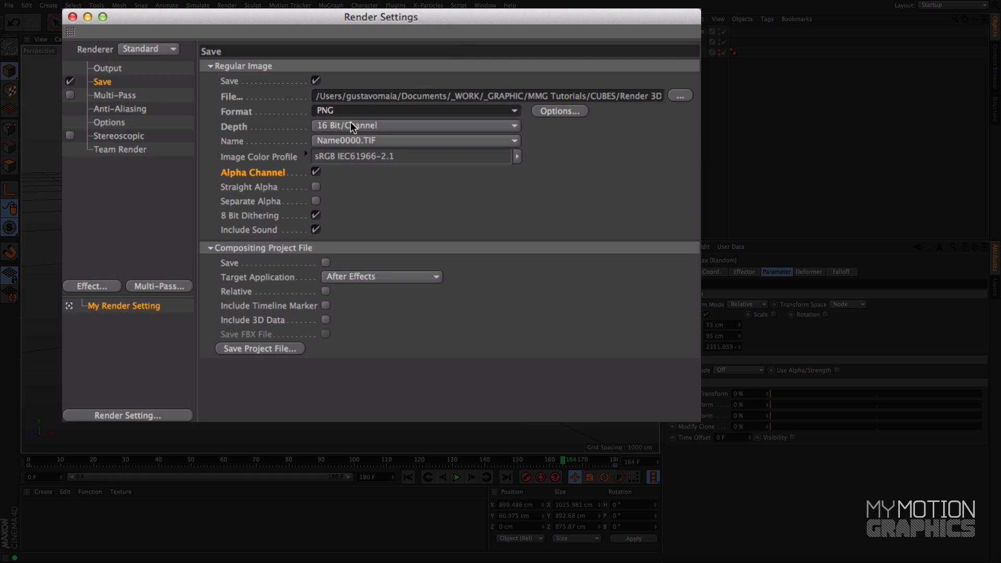
drag(342, 19, 342, 22)
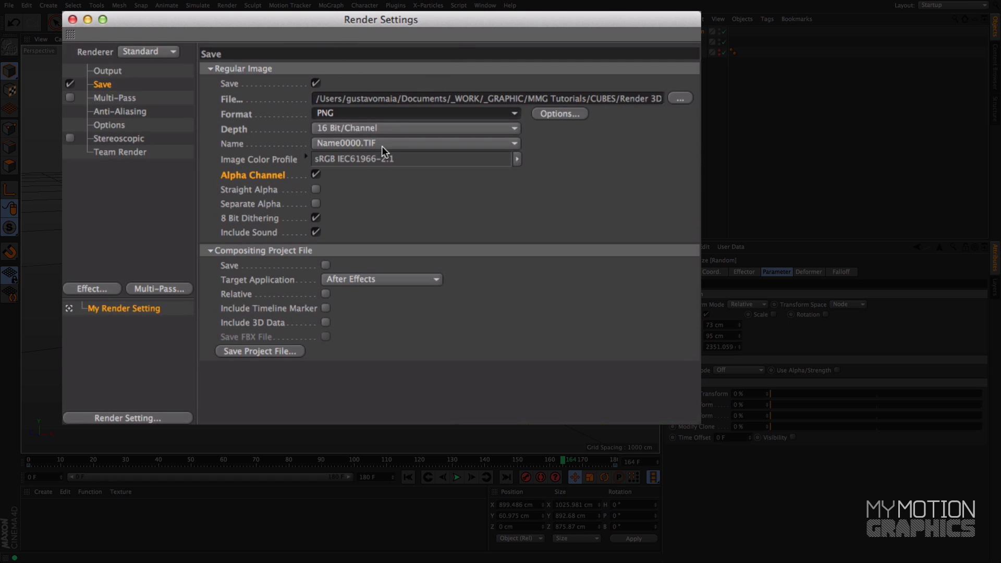
drag(315, 21, 311, 18)
click(329, 112)
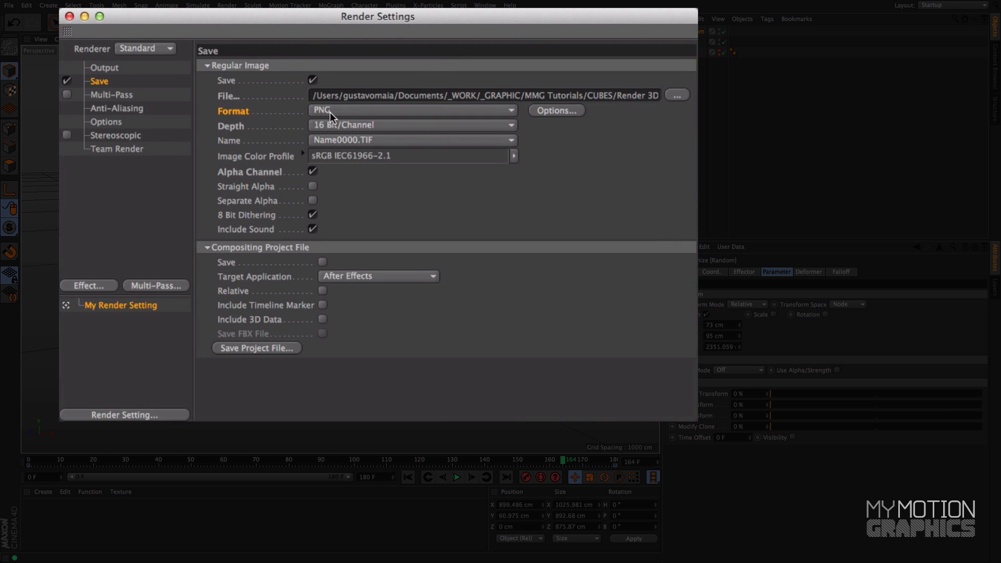
click(218, 110)
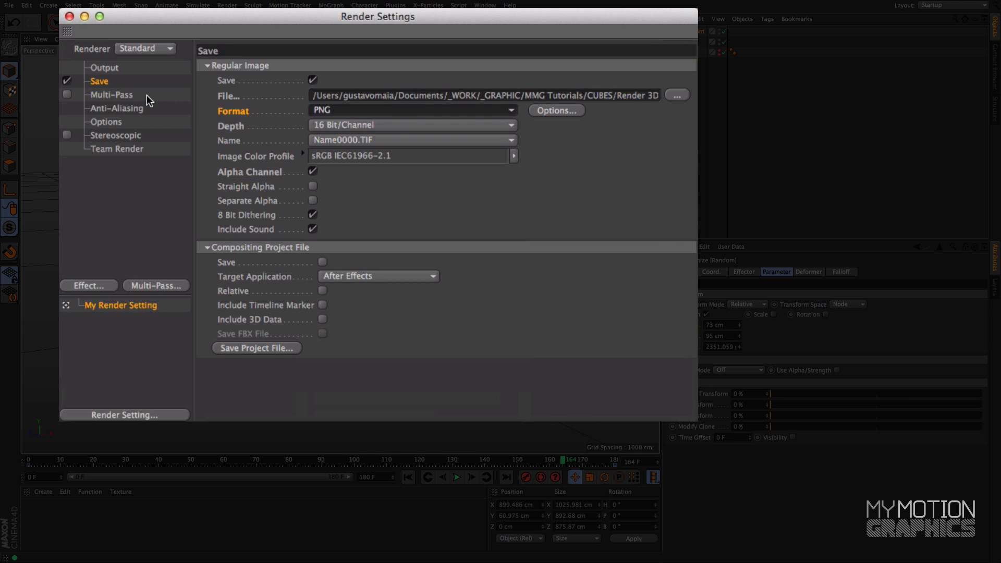
Turn off saving of the rendered images and halve the output size to 640 x 360 pixels with the ratio locked.
click(67, 83)
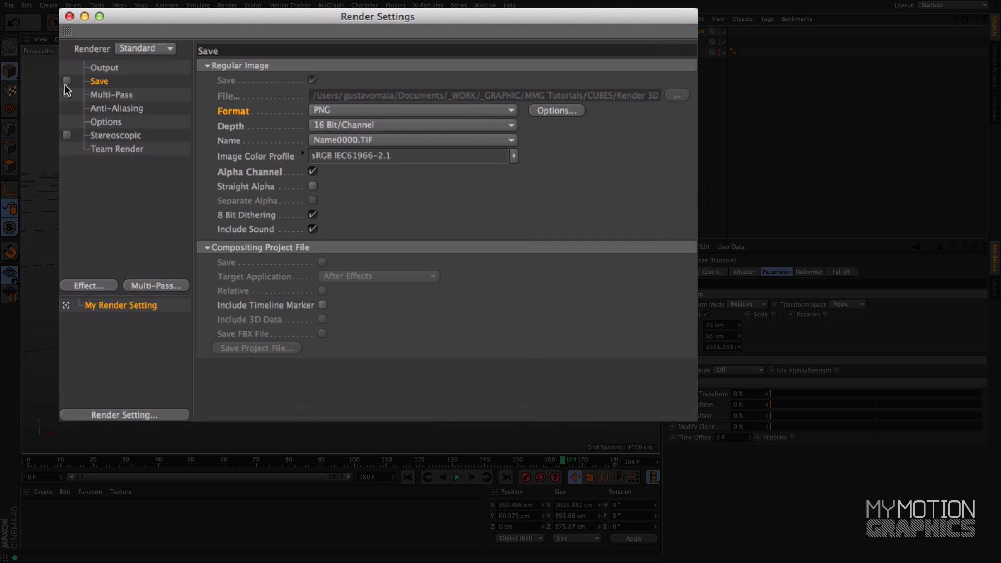
click(104, 68)
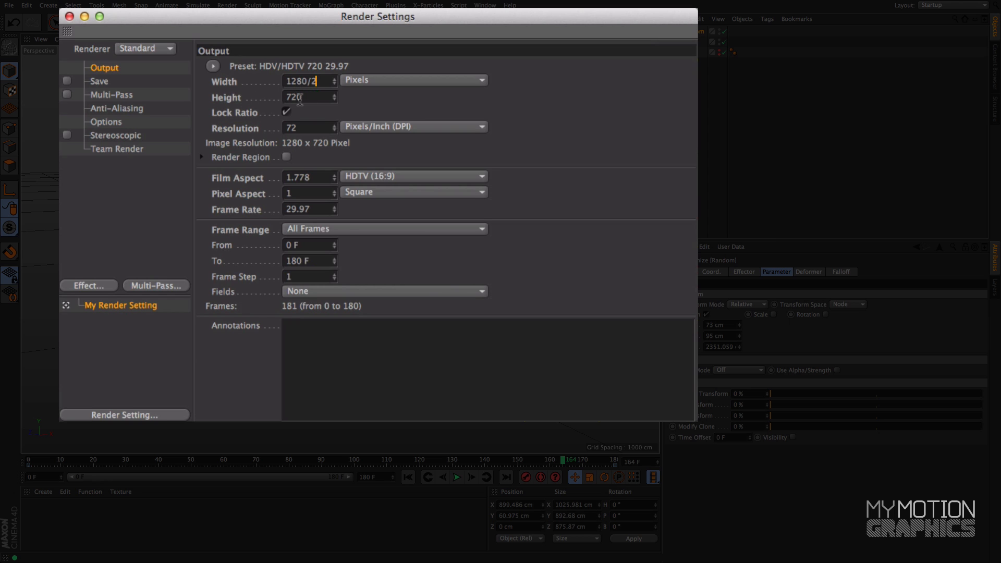
key(Return)
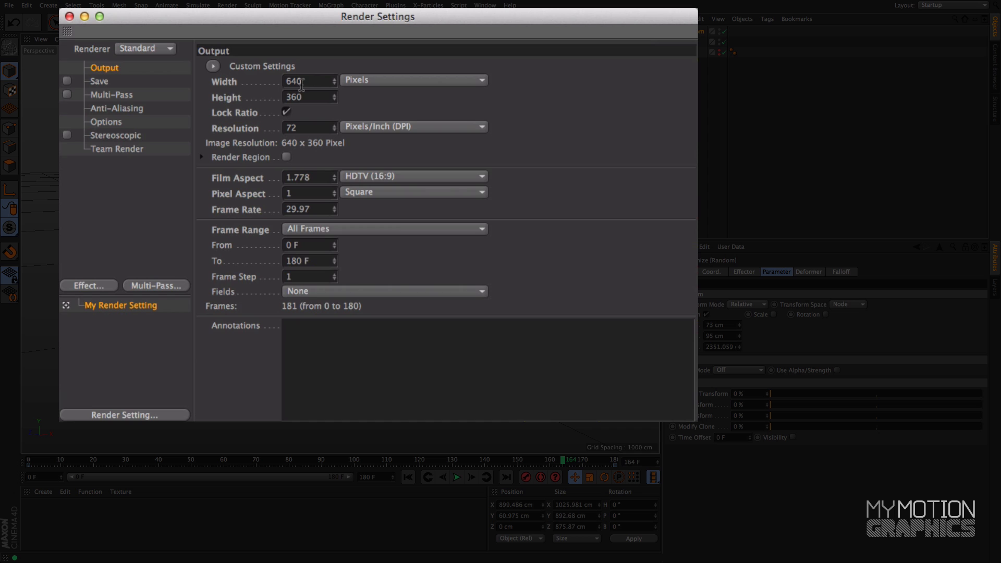
double_click(301, 81)
double_click(317, 94)
click(554, 110)
click(285, 111)
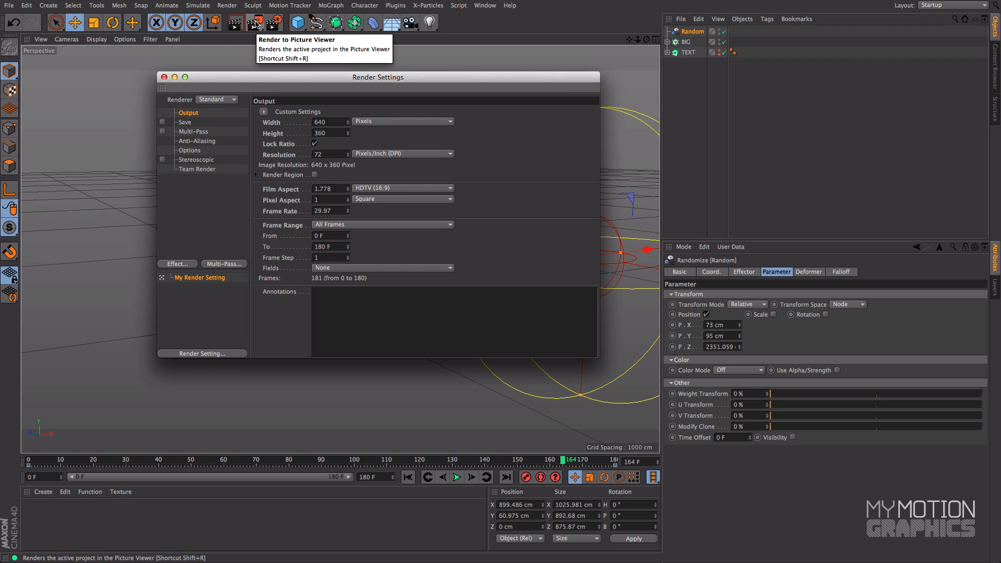
Render the animation to the Picture Viewer, continuing without saving it to a file.
click(256, 23)
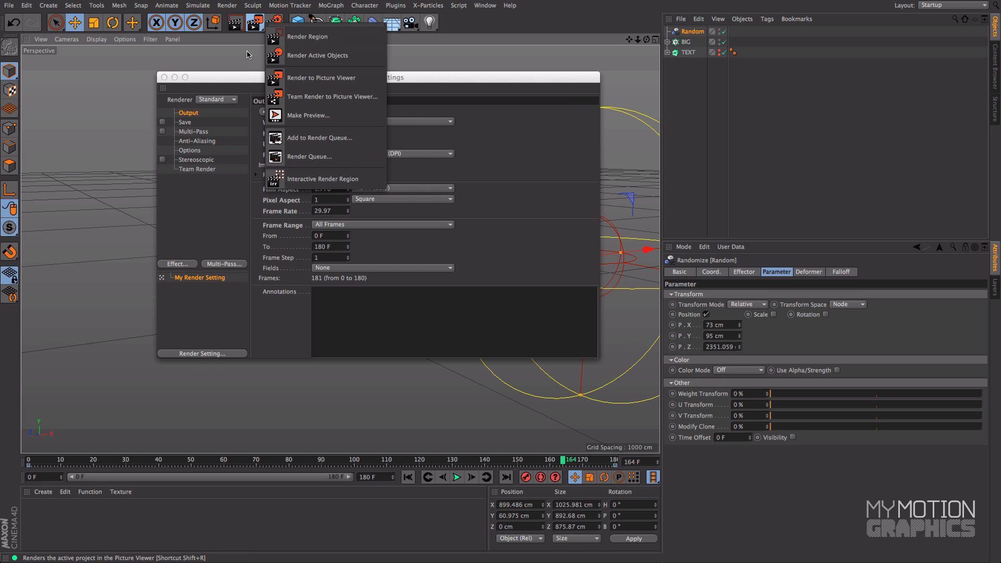
click(256, 25)
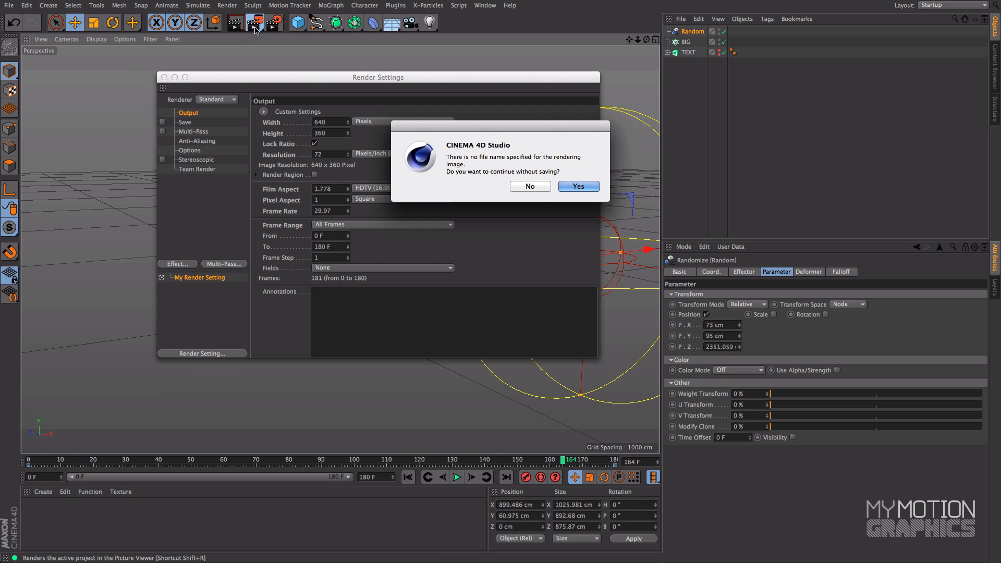
click(578, 187)
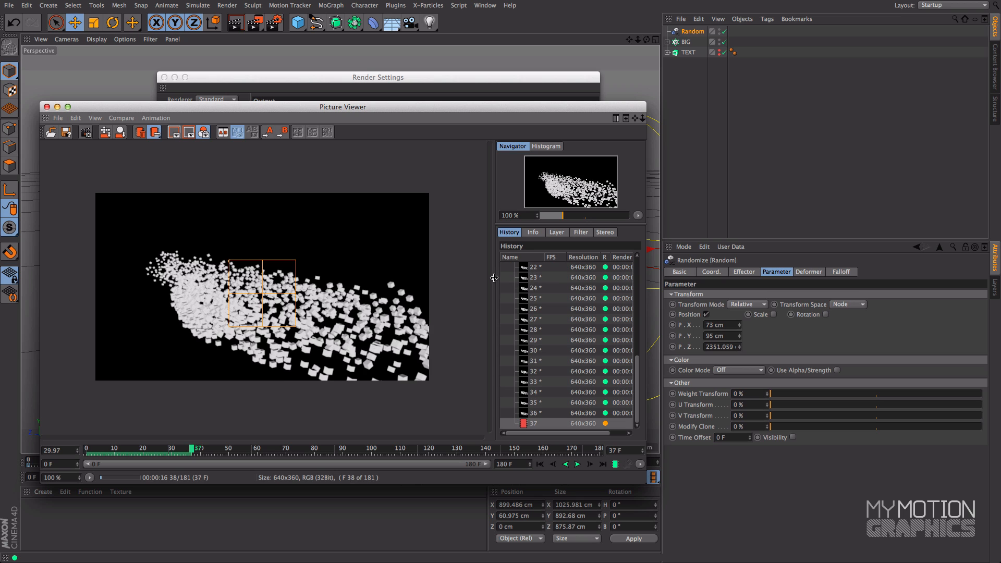
Widen the render history area of the Picture Viewer and look through the list of rendered frames.
drag(494, 278, 463, 277)
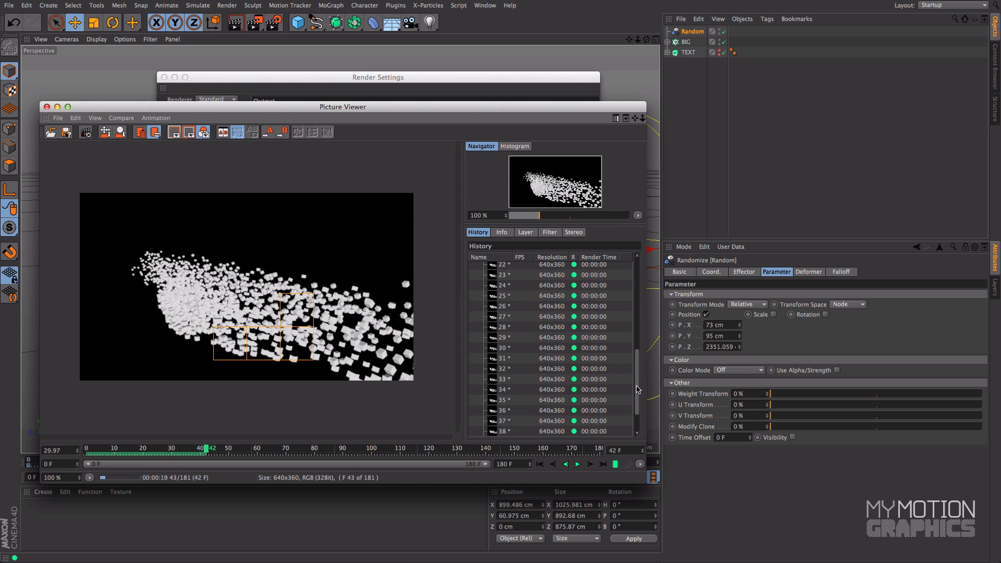
scroll(551, 368, up, 2)
scroll(552, 368, down, 5)
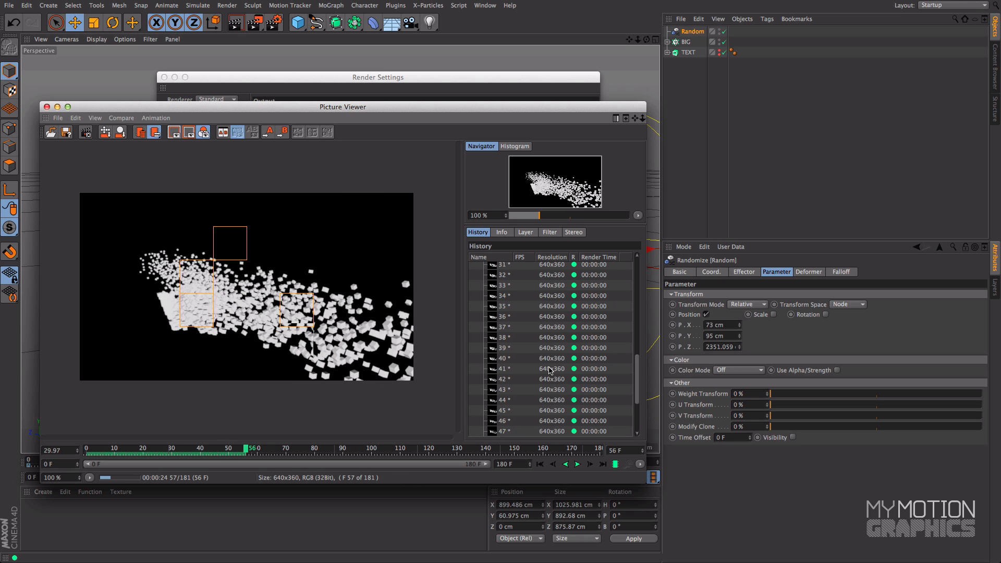
scroll(548, 371, up, 6)
scroll(542, 377, up, 5)
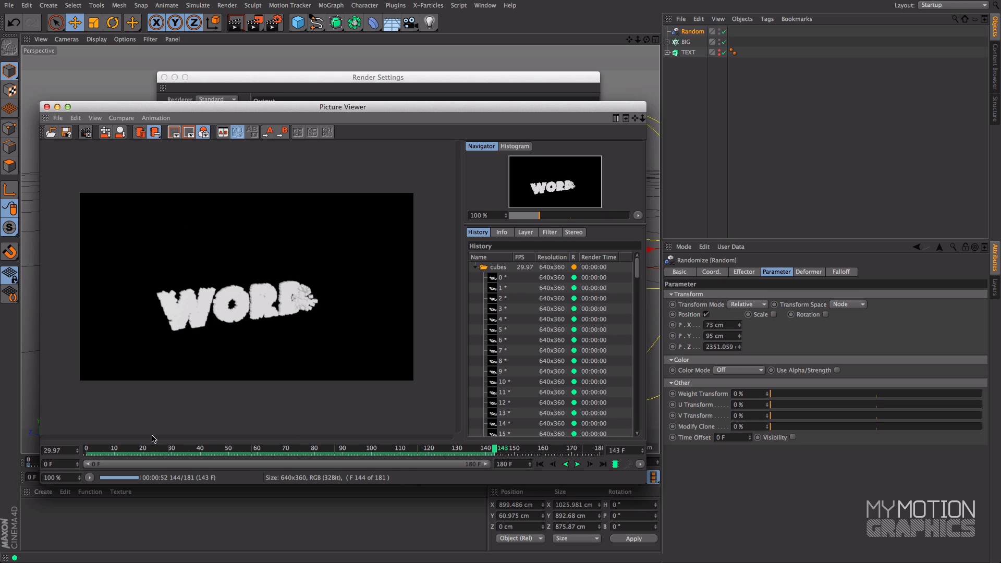
Play back the rendered frames from frame 0, then close the Picture Viewer and the render settings.
mouse_move(91, 450)
mouse_down()
mouse_move(134, 454)
mouse_move(85, 453)
mouse_up()
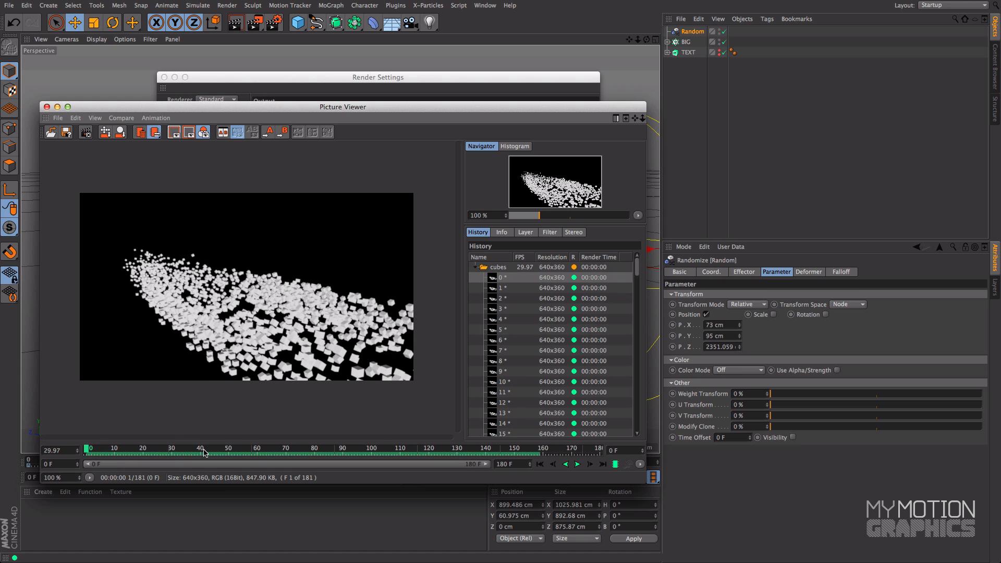
click(578, 464)
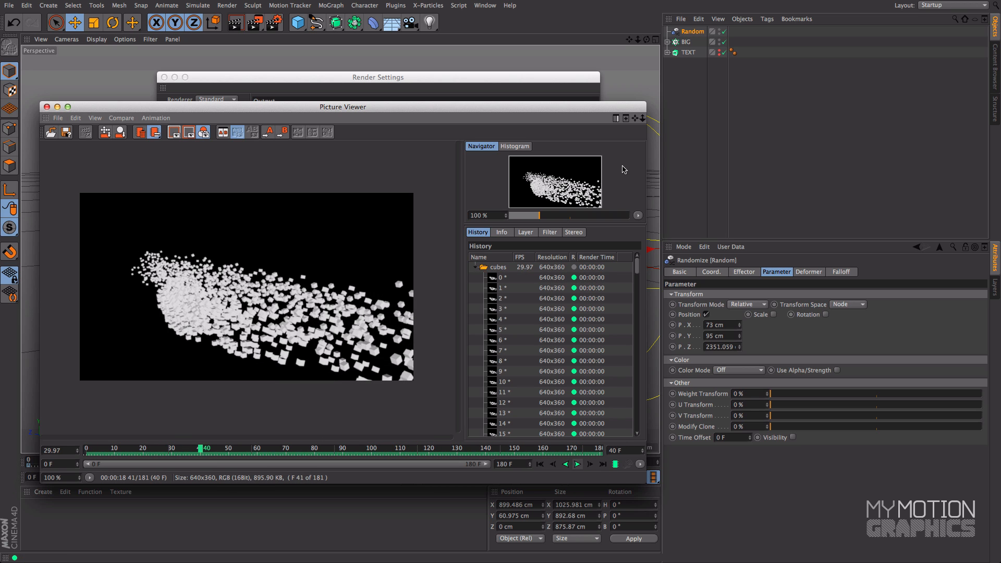
click(47, 106)
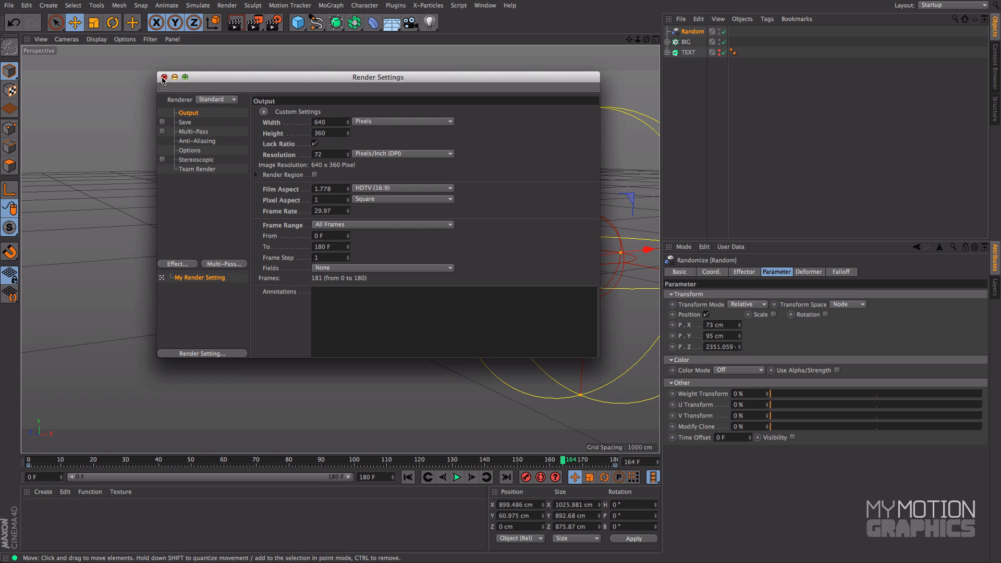
click(163, 77)
Go to frame 6 and enable the rotation parameter of the Random effector.
drag(562, 463, 48, 505)
alt+drag(278, 308, 389, 282)
alt+right_drag(387, 282, 348, 294)
alt+drag(348, 295, 417, 271)
click(692, 31)
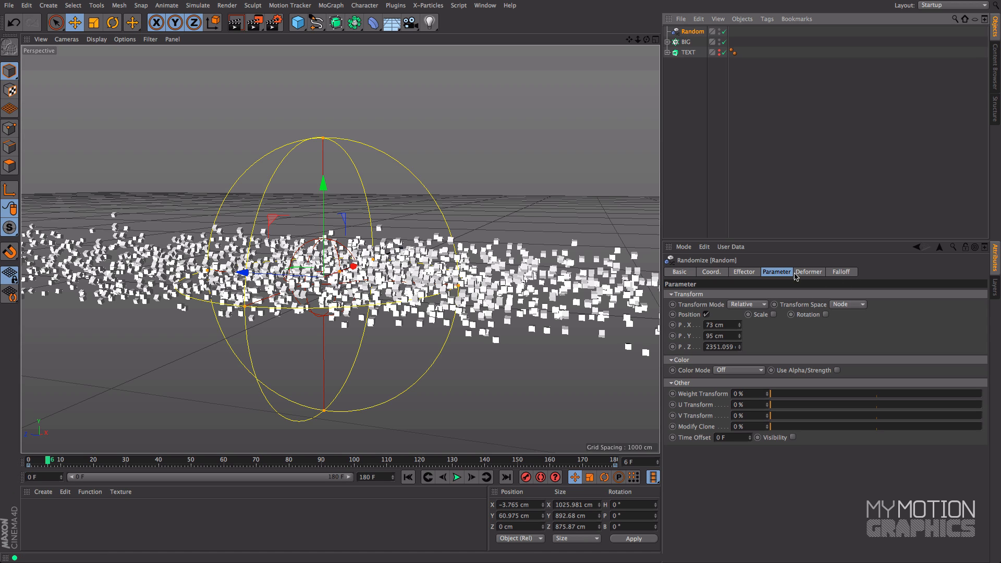
click(825, 315)
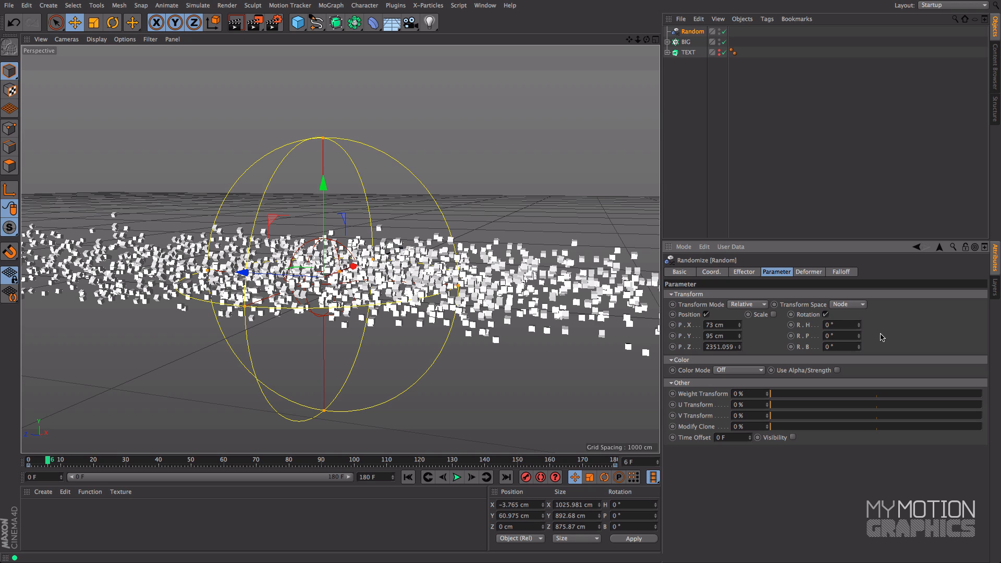
Set the Random effector's rotation to about 536° for R.H, 327° for R.P and 568° for R.B.
drag(858, 325, 859, 288)
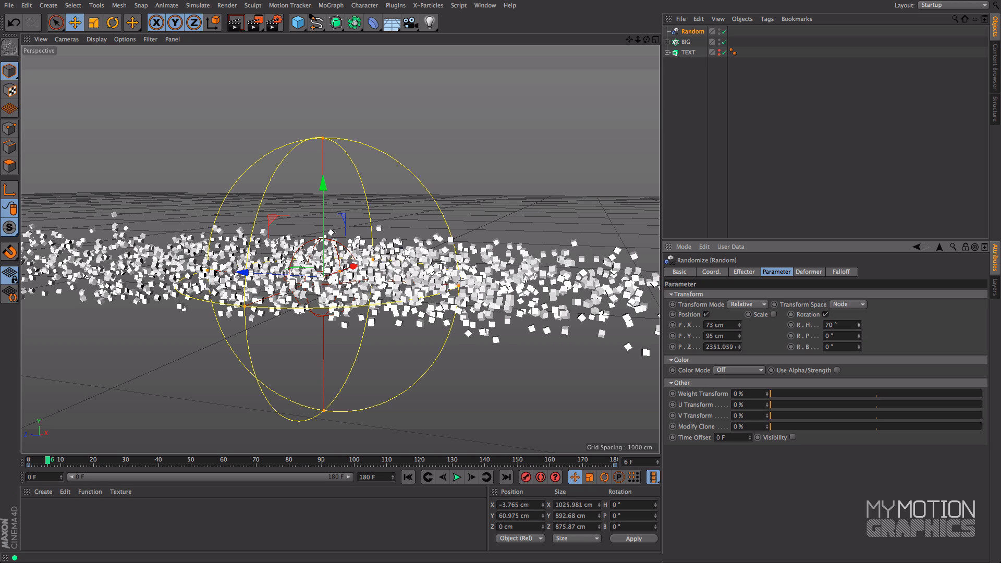
drag(637, 40, 742, 39)
click(840, 324)
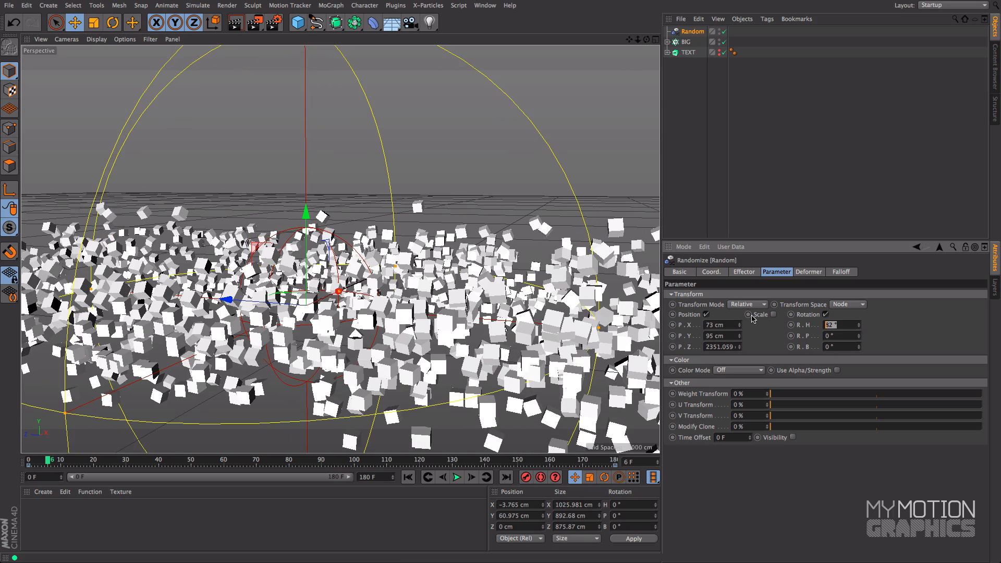
alt+drag(388, 237, 327, 200)
drag(859, 325, 858, 235)
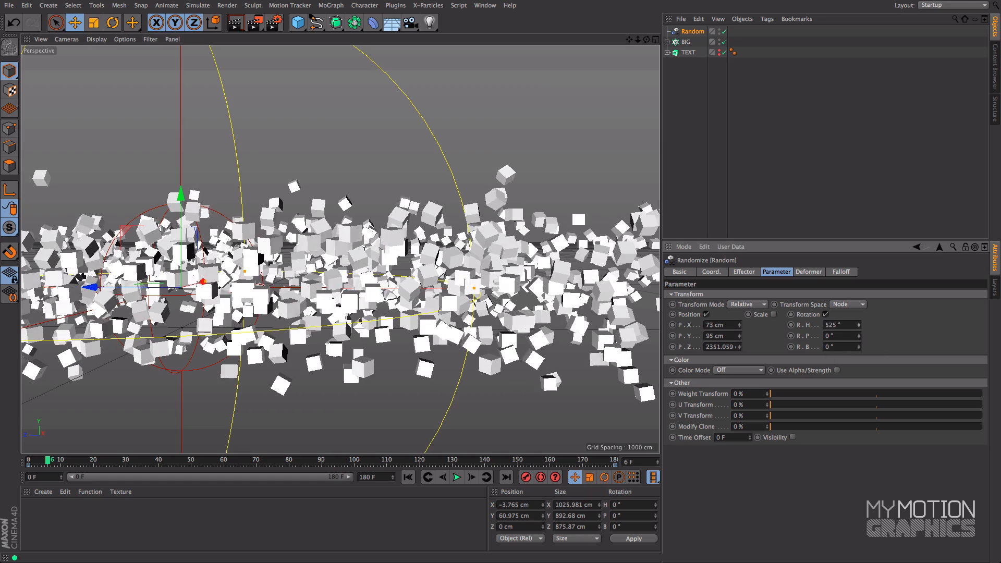
drag(858, 335, 859, 253)
Go to frame 89 and check how the rotated cubes assemble into the word.
alt+drag(339, 350, 292, 389)
alt+middle_drag(292, 388, 416, 391)
drag(55, 461, 317, 515)
alt+drag(395, 336, 382, 314)
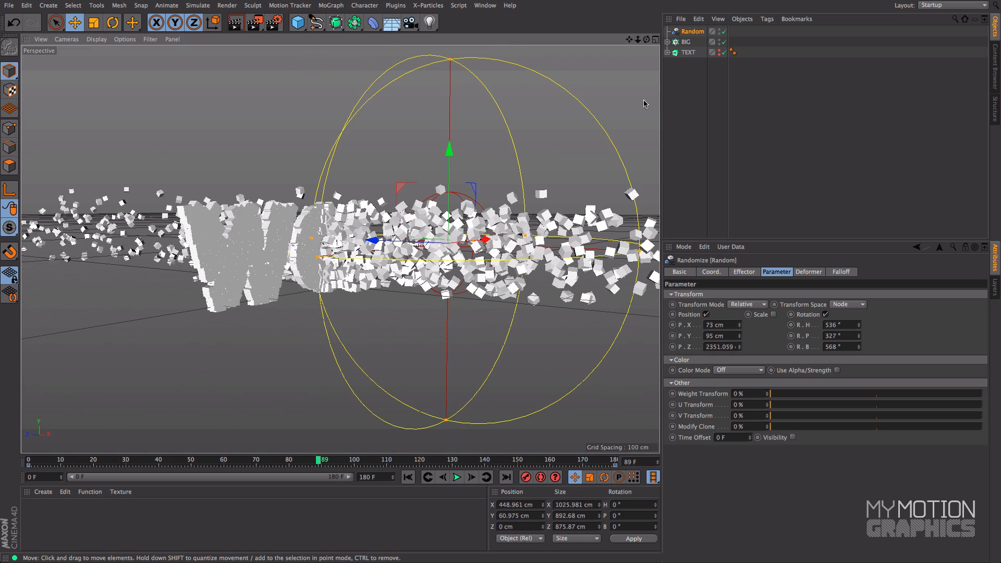
Add a second Random effector to the BIG cloner.
click(686, 45)
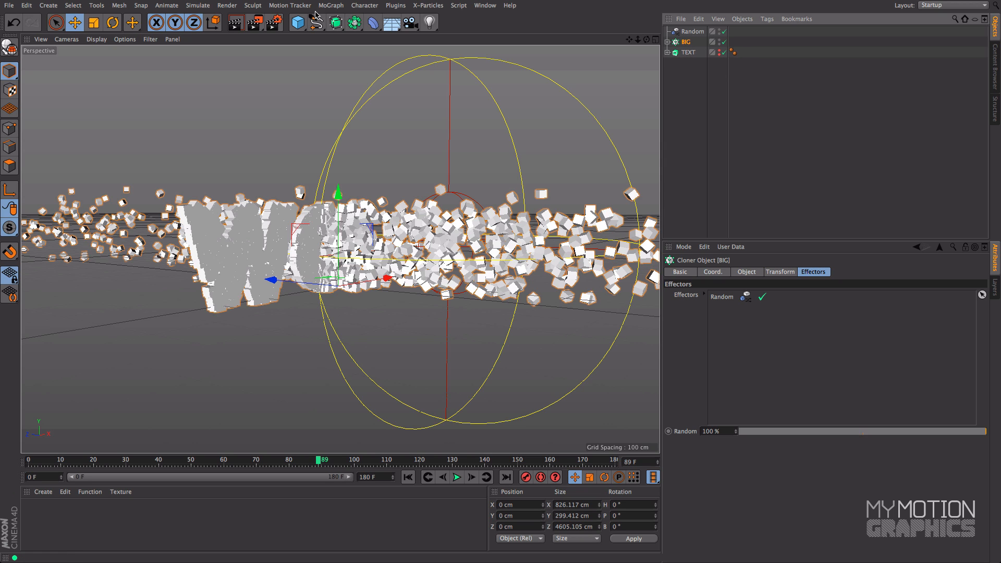
click(331, 5)
mouse_move(341, 22)
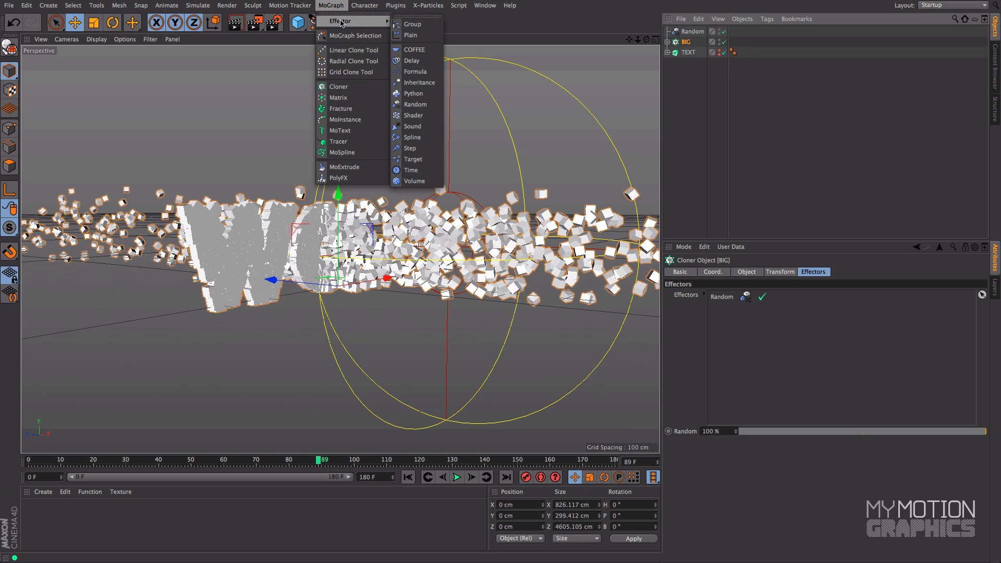
click(427, 105)
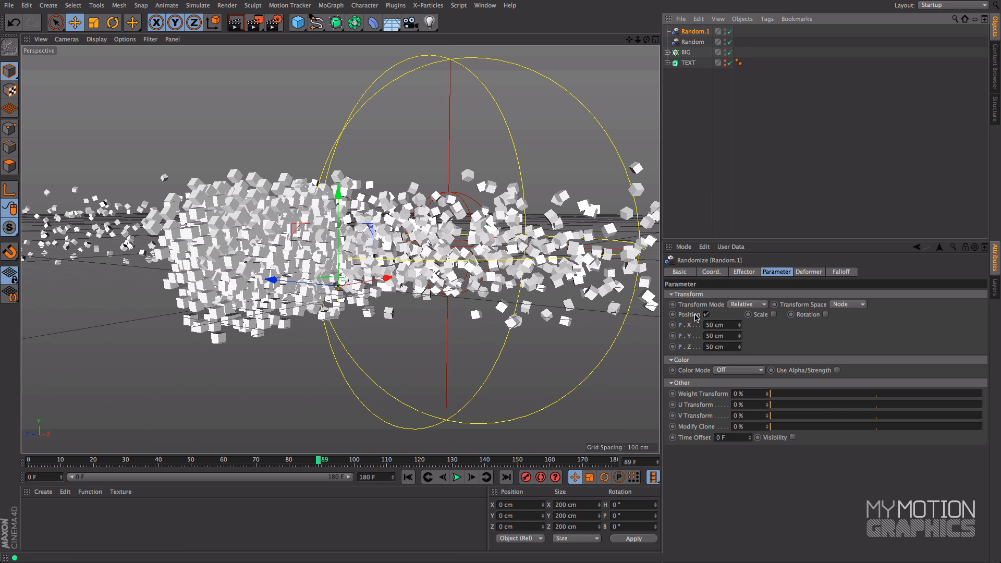
Set the second Random effector's position to 0 cm on X, Y and Z.
click(725, 324)
text(0)
key(Tab)
text(0)
key(Tab)
text(0)
key(Return)
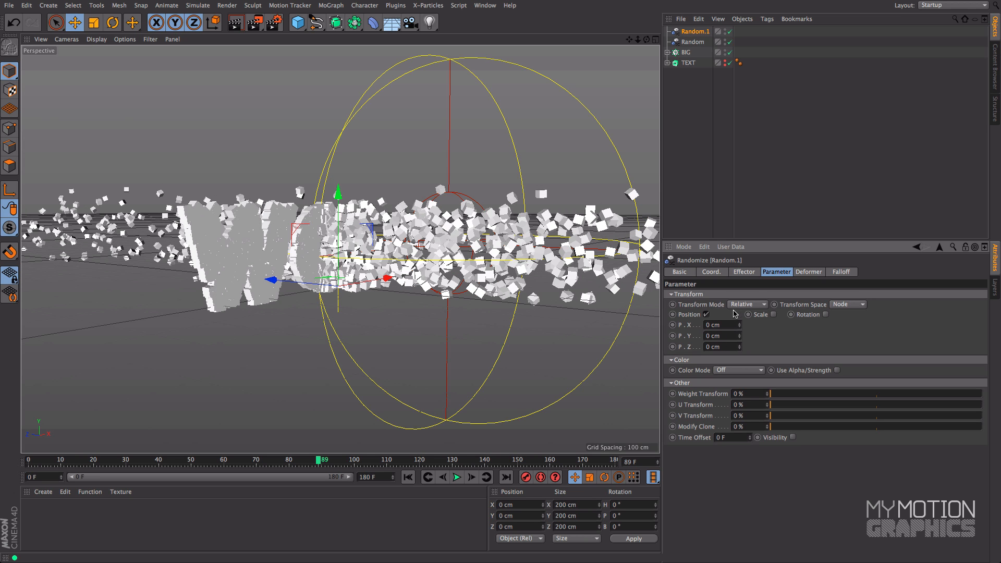
Raise the second Random effector's P.Z to 13 cm and inspect the depth variation of the cubes up close.
click(739, 346)
click(739, 346)
click(739, 346)
click(739, 346)
click(739, 346)
click(739, 346)
click(739, 346)
click(739, 346)
click(739, 346)
click(739, 346)
click(739, 346)
click(738, 346)
alt+middle_drag(260, 203, 362, 208)
mouse_move(363, 211)
alt+mouse_down()
mouse_move(385, 214)
mouse_move(376, 217)
alt+mouse_up()
alt+right_drag(360, 220, 372, 228)
alt+drag(372, 227, 361, 177)
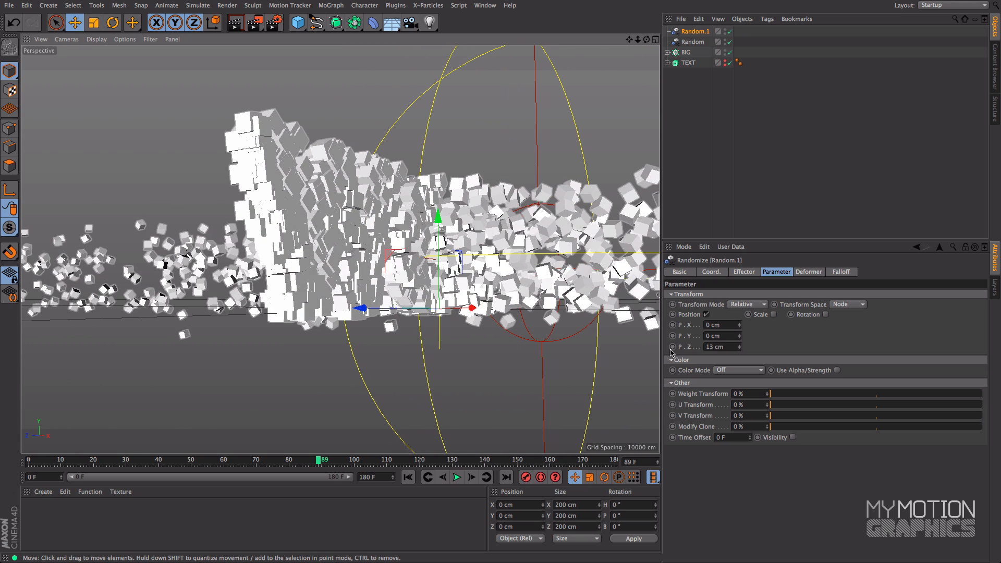
Set the second Random effector's P.Z to 17 cm.
click(739, 346)
click(739, 346)
click(739, 346)
click(739, 345)
click(739, 345)
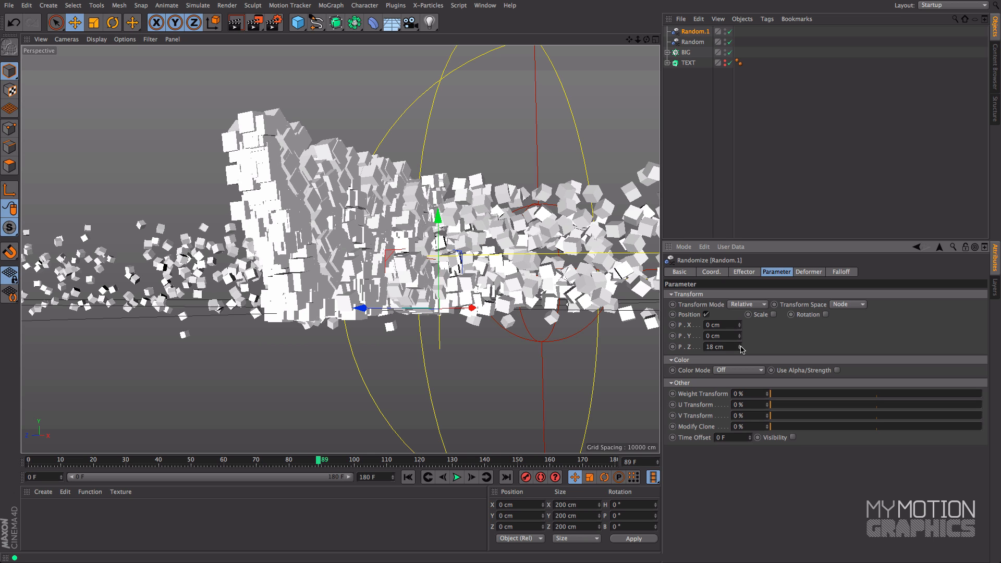
click(740, 349)
Inspect the cube letters up close and render the view to check the depth variation.
alt+drag(461, 251, 423, 272)
alt+middle_drag(248, 224, 302, 239)
alt+drag(301, 239, 261, 270)
alt+drag(345, 246, 381, 235)
key(ctrl+r)
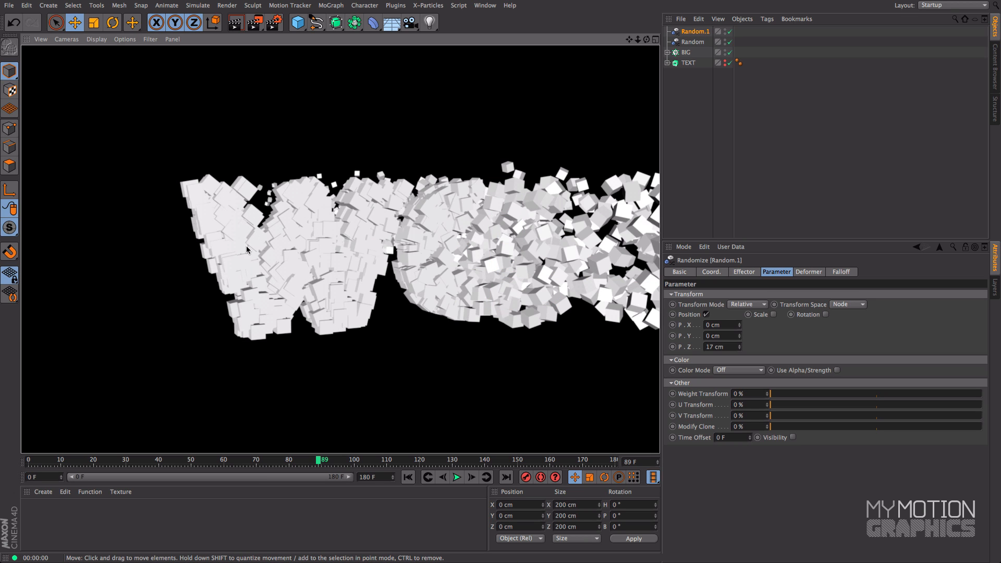
Undo the addition of a third Random effector and preview-render the view again.
key(ctrl+z)
key(ctrl+z)
key(ctrl+z)
key(ctrl+z)
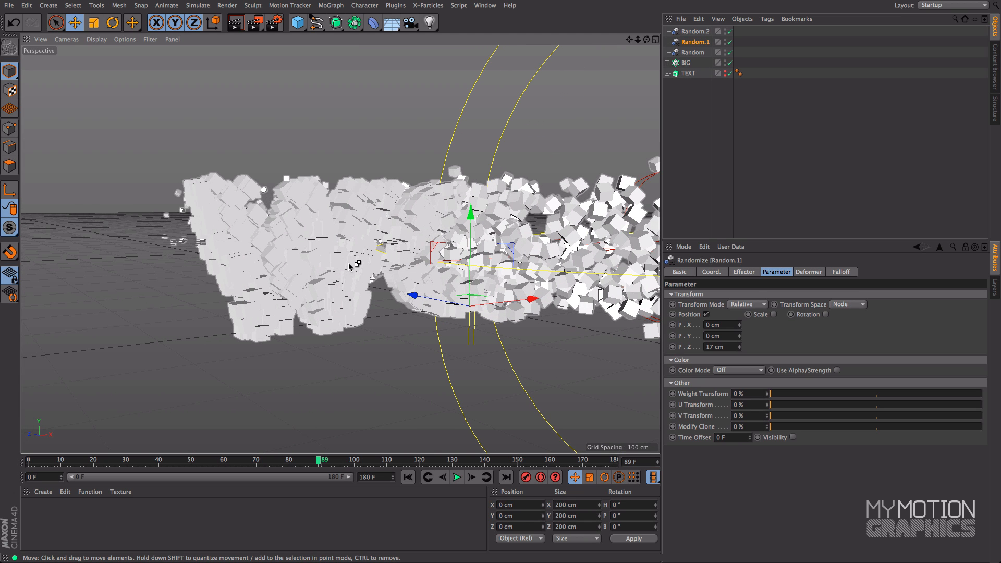
key(ctrl+z)
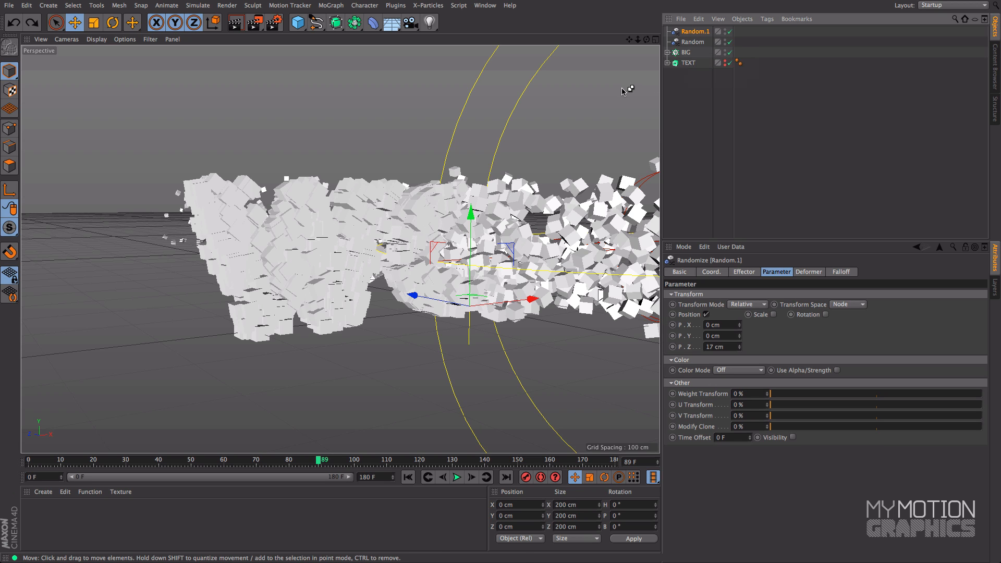
key(ctrl+r)
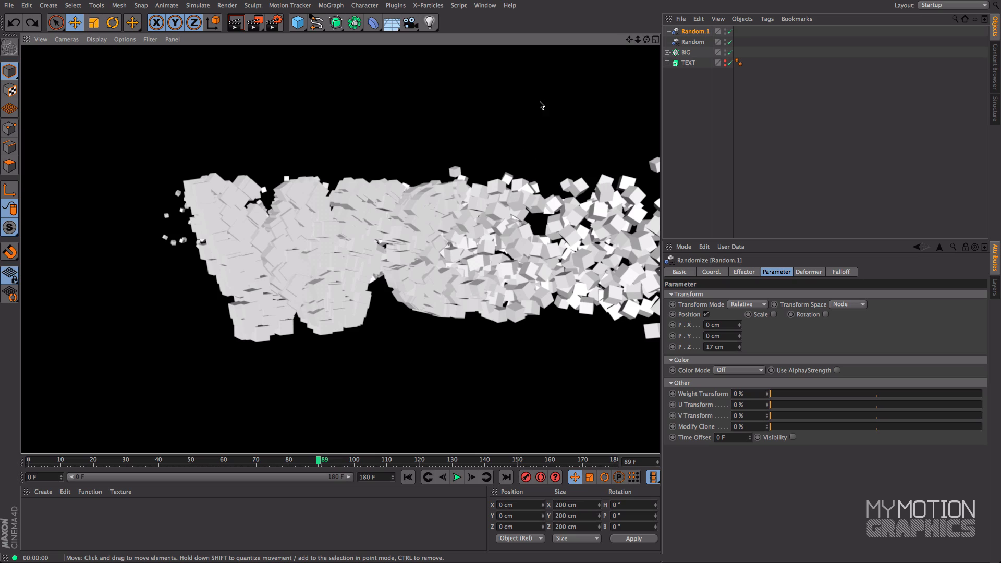
drag(646, 40, 418, 13)
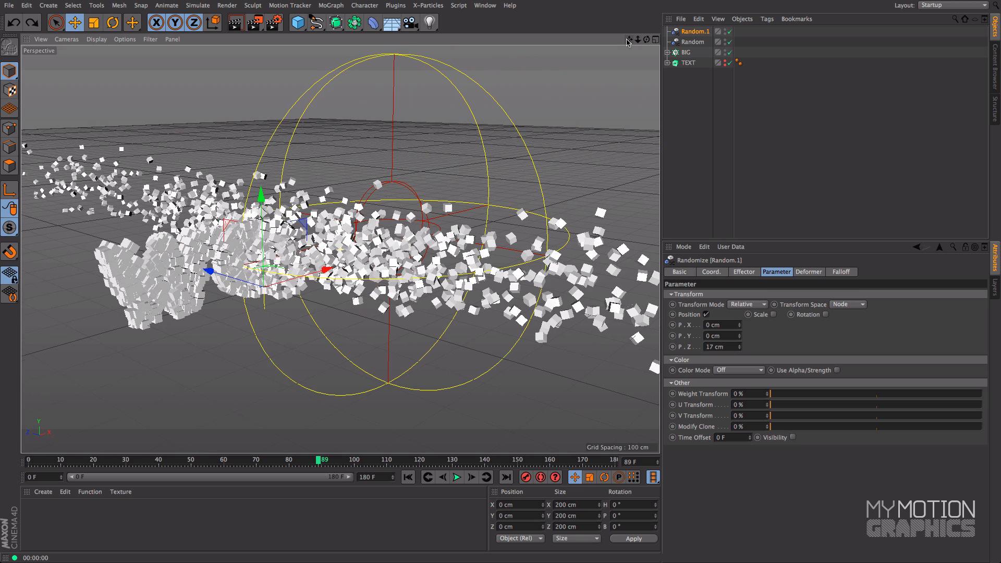
Group the BIG cloner and both Random effectors into one null.
click(685, 53)
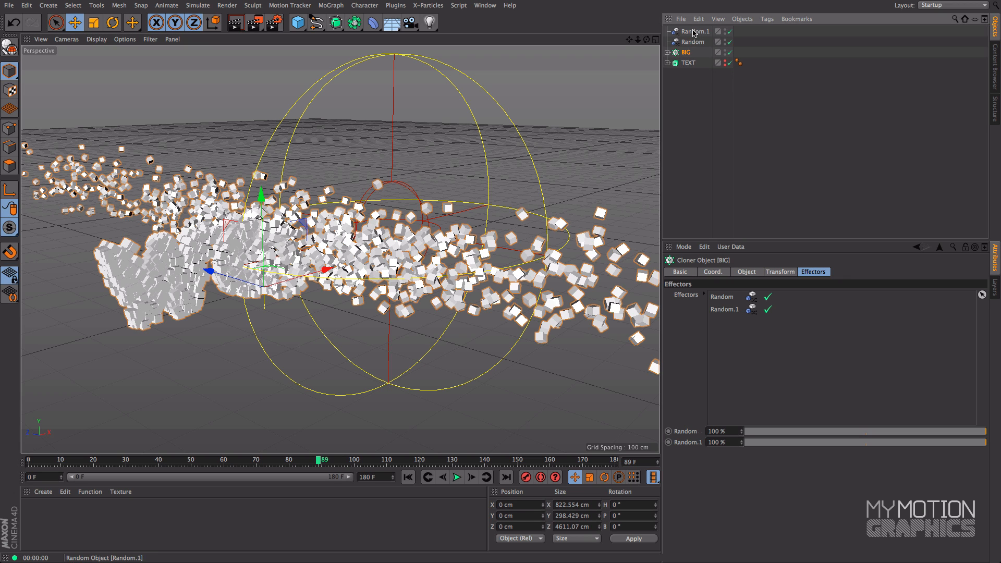
shift+click(693, 32)
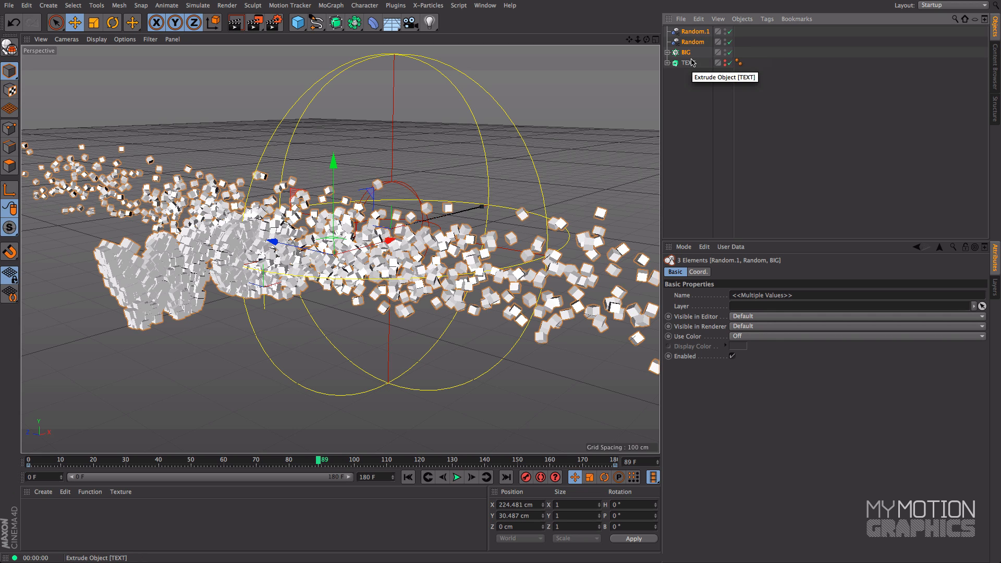
key(alt+g)
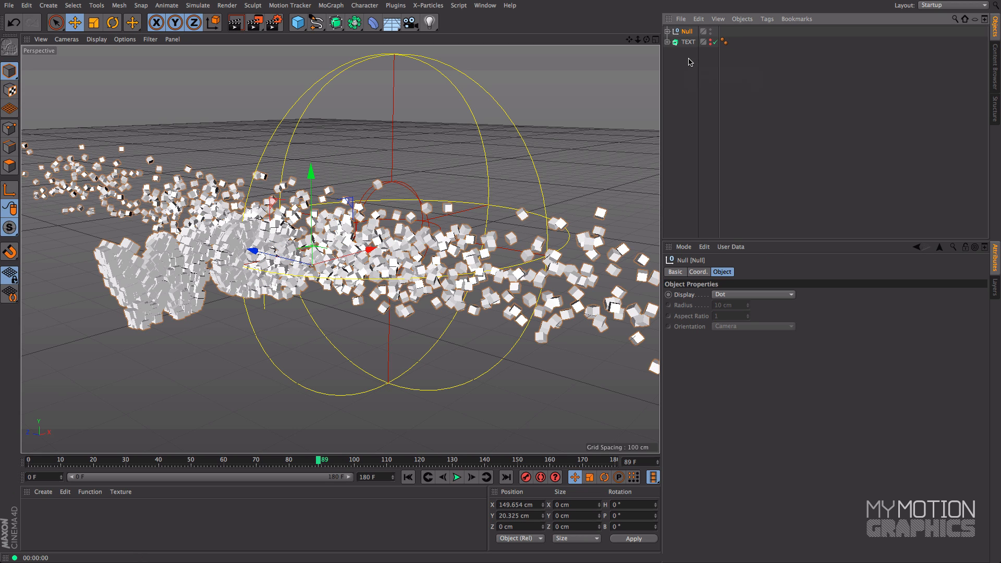
key(ctrl+z)
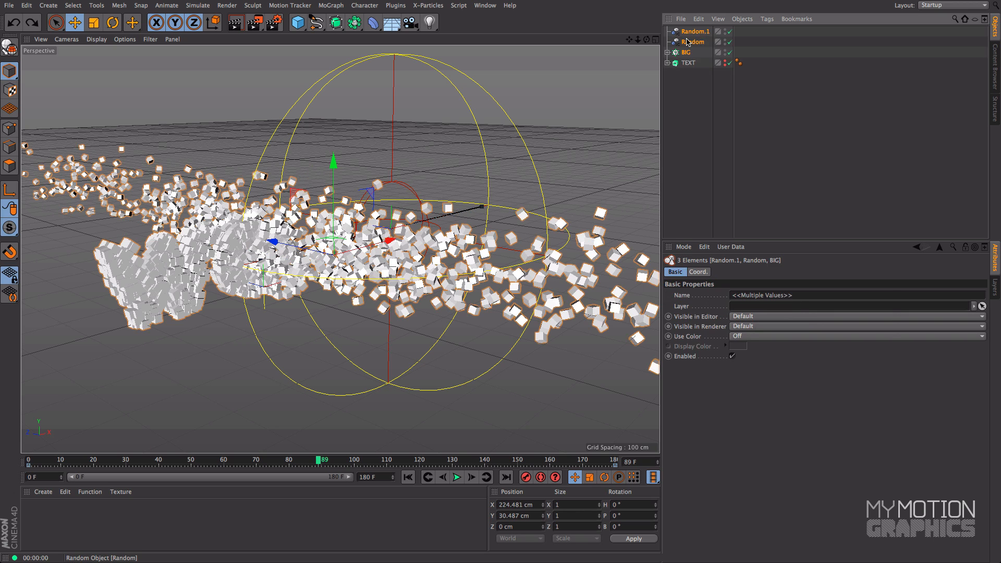
right_click(687, 40)
mouse_move(712, 156)
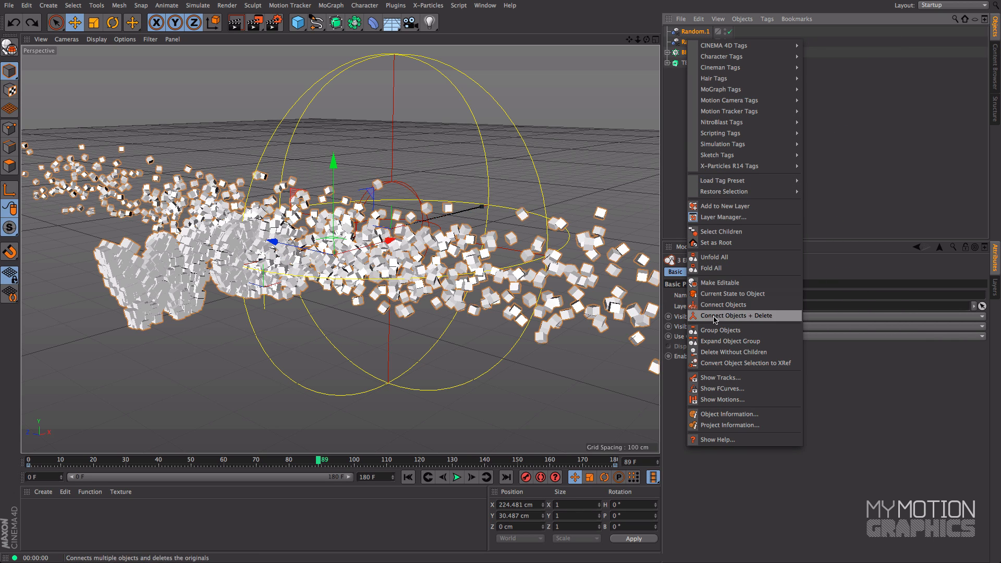
click(739, 331)
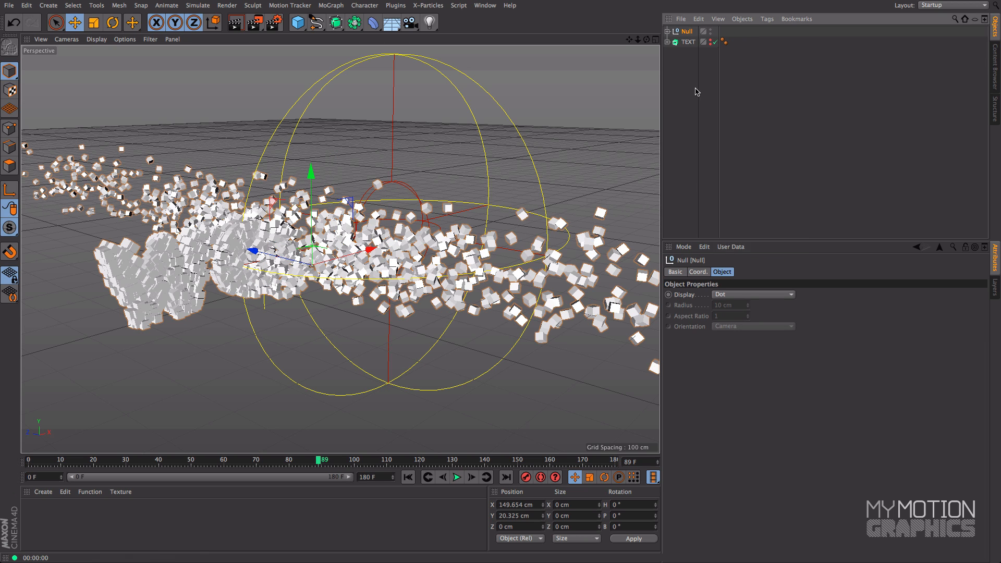
Rename the new null as BIG and place it below the TEXT object in the hierarchy.
double_click(688, 33)
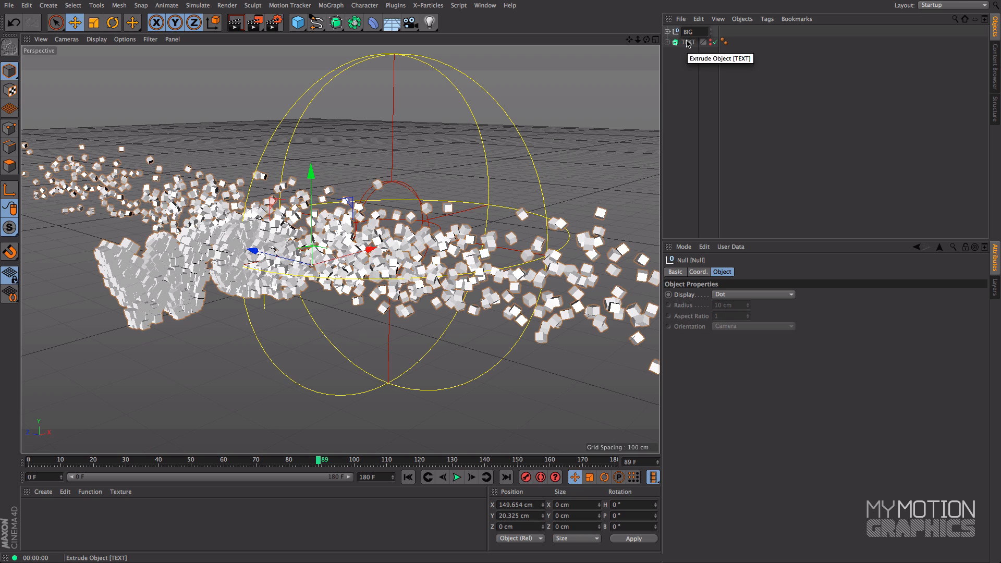
key(Return)
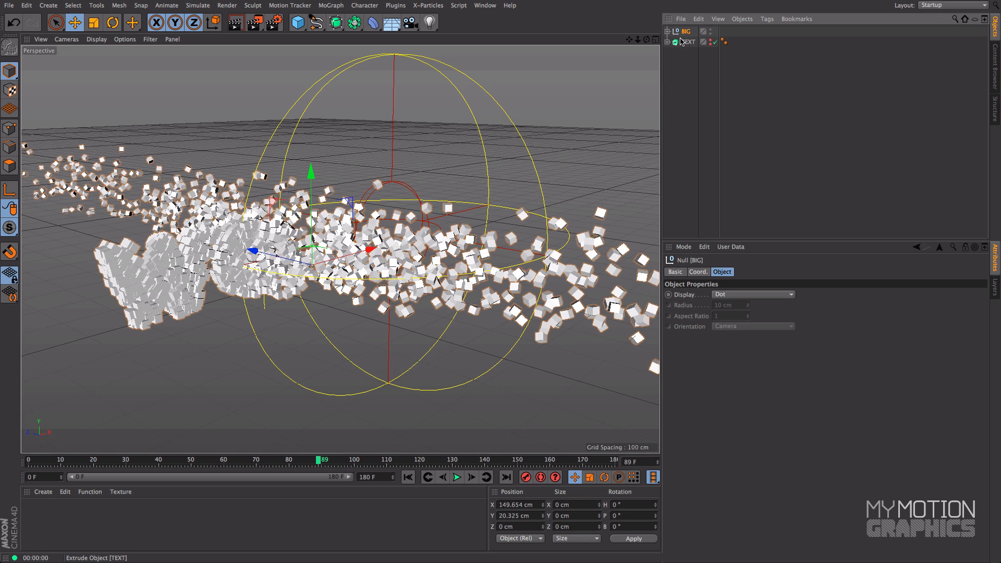
drag(680, 32, 678, 70)
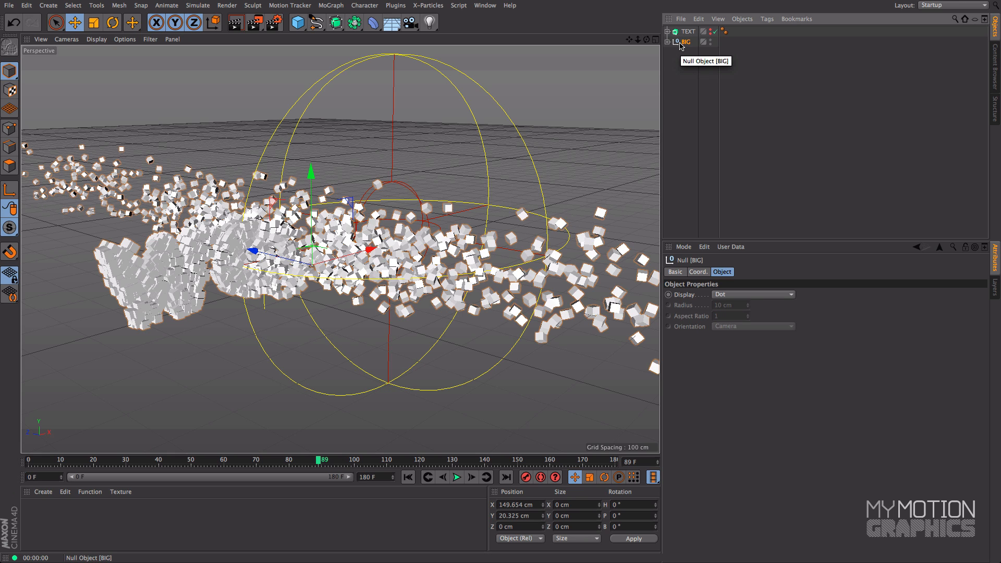
Duplicate the BIG group and name the copy SMALL.
ctrl+drag(681, 46, 684, 52)
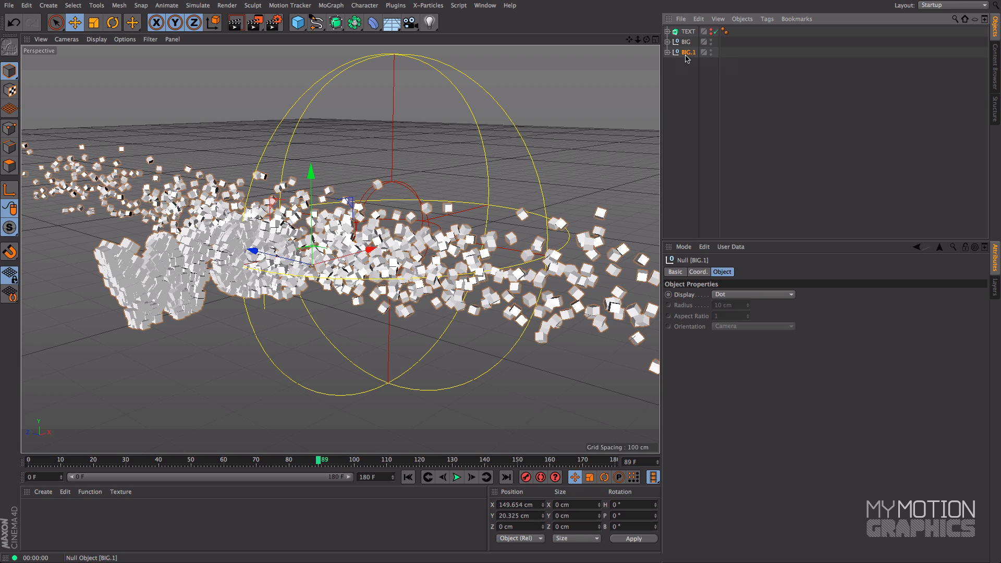
double_click(686, 53)
text(SMALL)
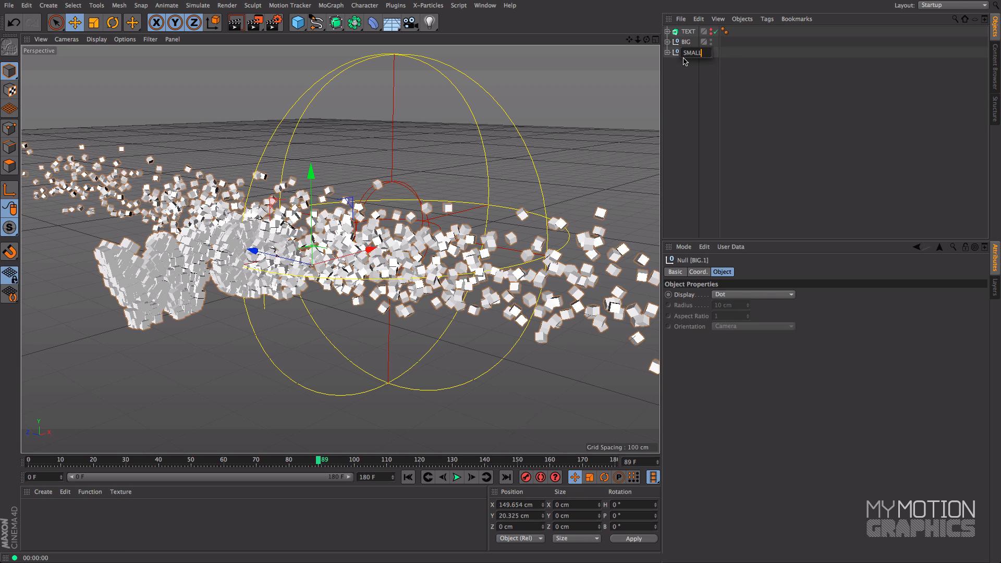
key(Return)
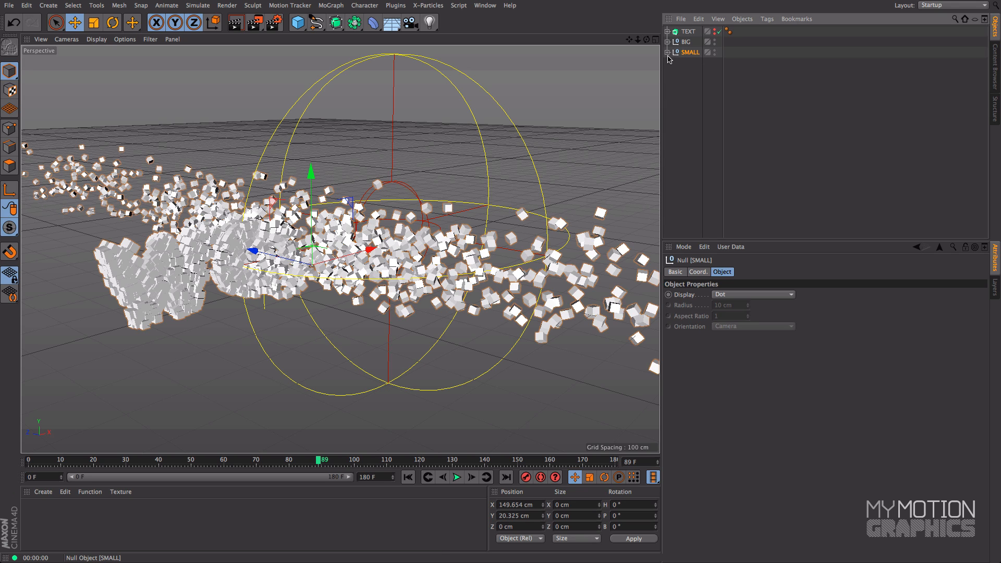
Rename the cloner inside the SMALL group as SMALL.
click(667, 52)
double_click(691, 84)
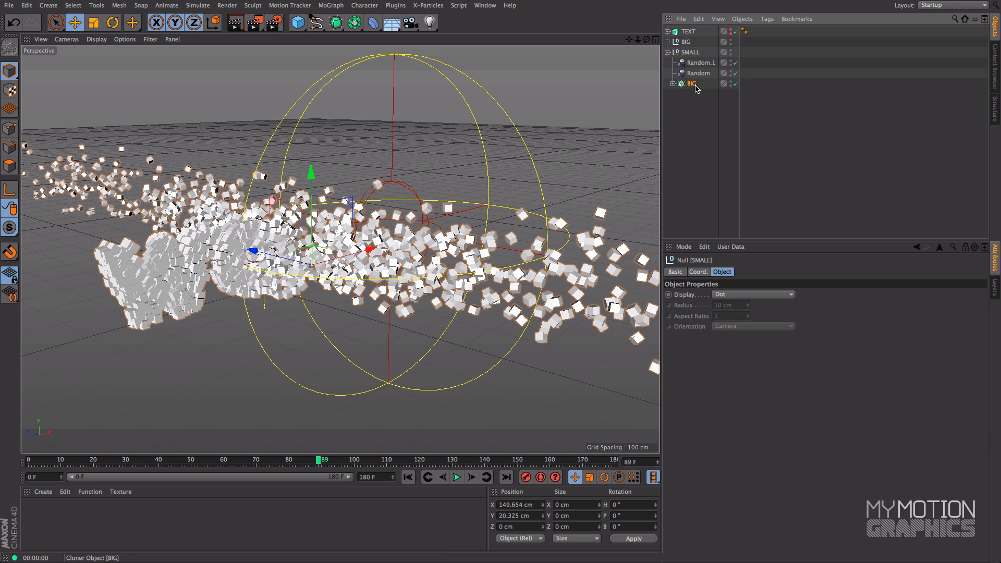
text(SMAL)
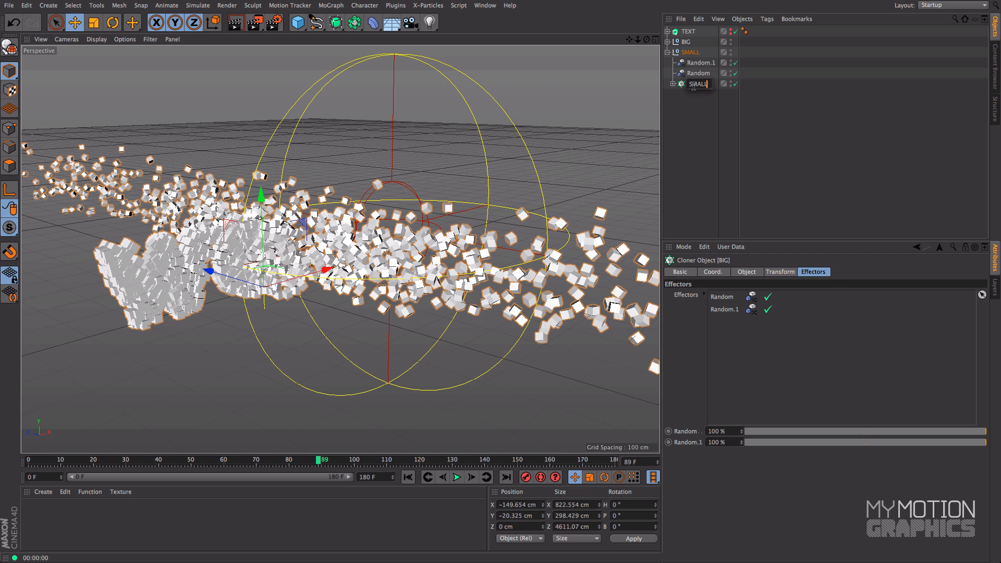
text(L)
key(Return)
Set the size of the SMALL cloner's cube to 8 cm on X, Y and Z.
click(673, 84)
click(692, 95)
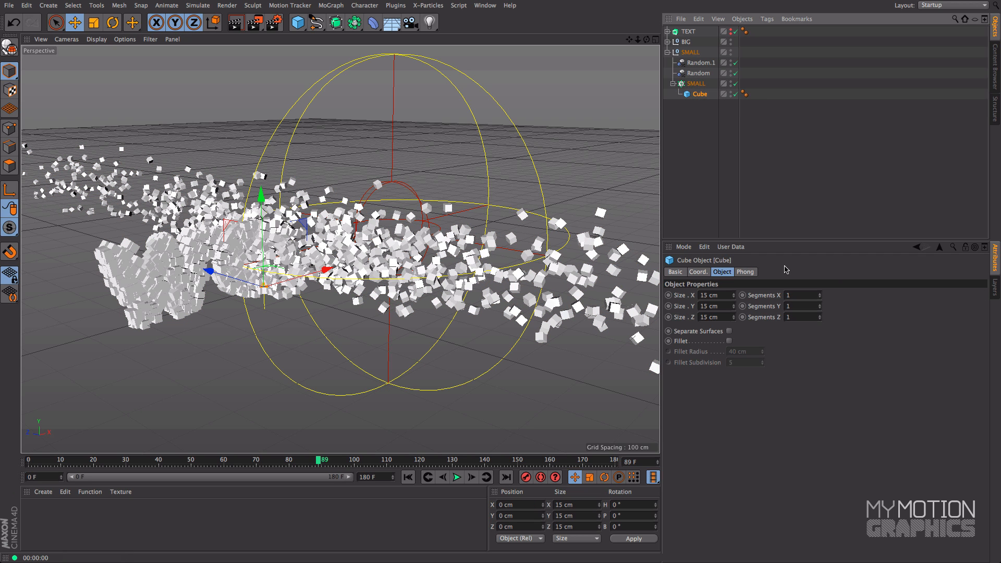
click(721, 295)
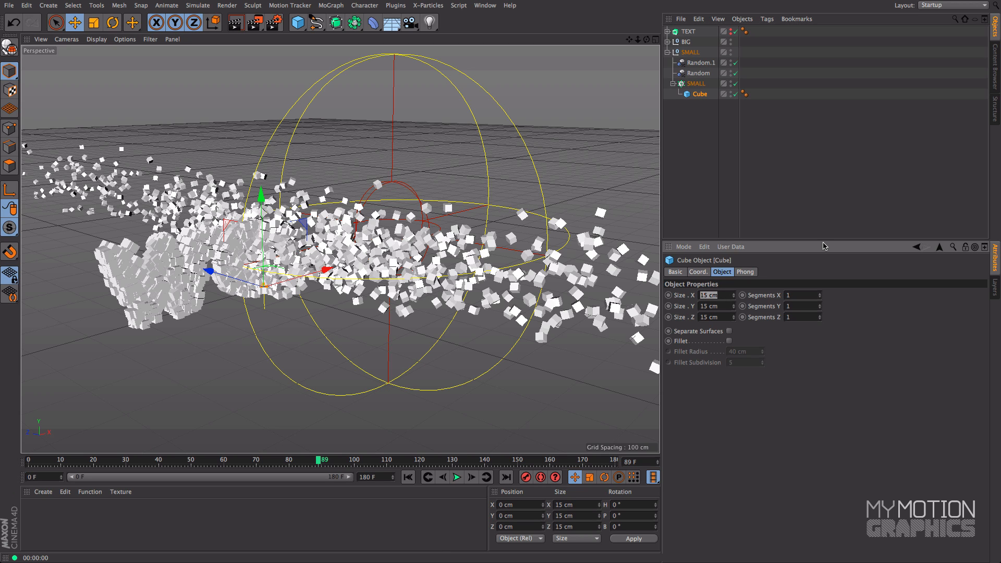
text(8)
key(Tab)
text(8)
key(Tab)
text(8)
key(Return)
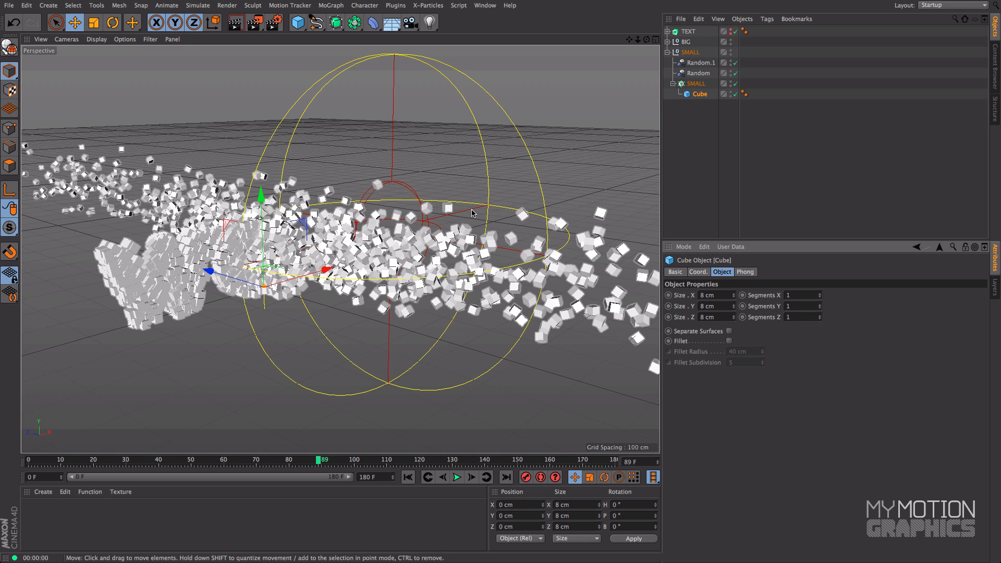
Set the SMALL cloner's seed to 99999 and inspect how the small cubes mix with the big ones.
click(681, 86)
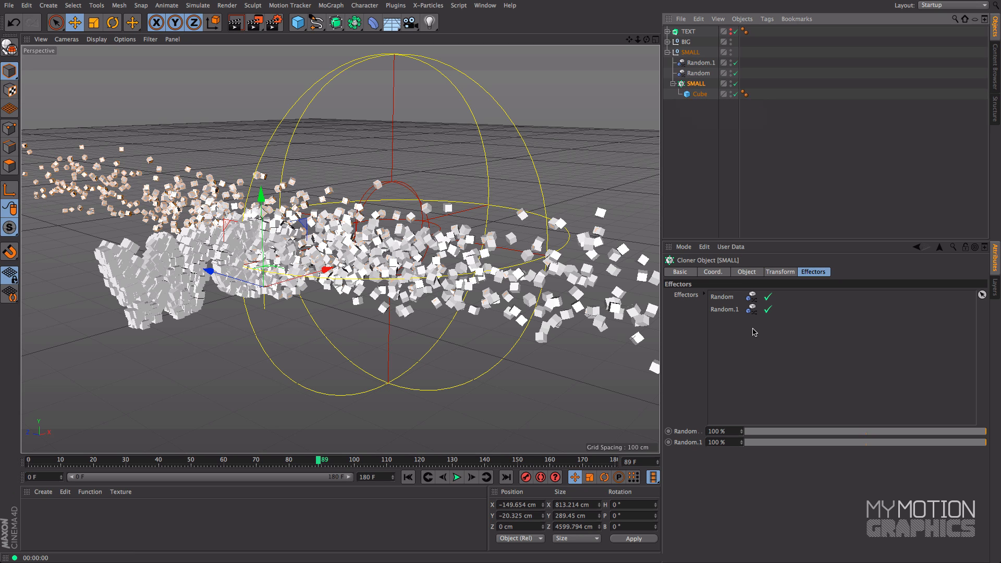
click(747, 272)
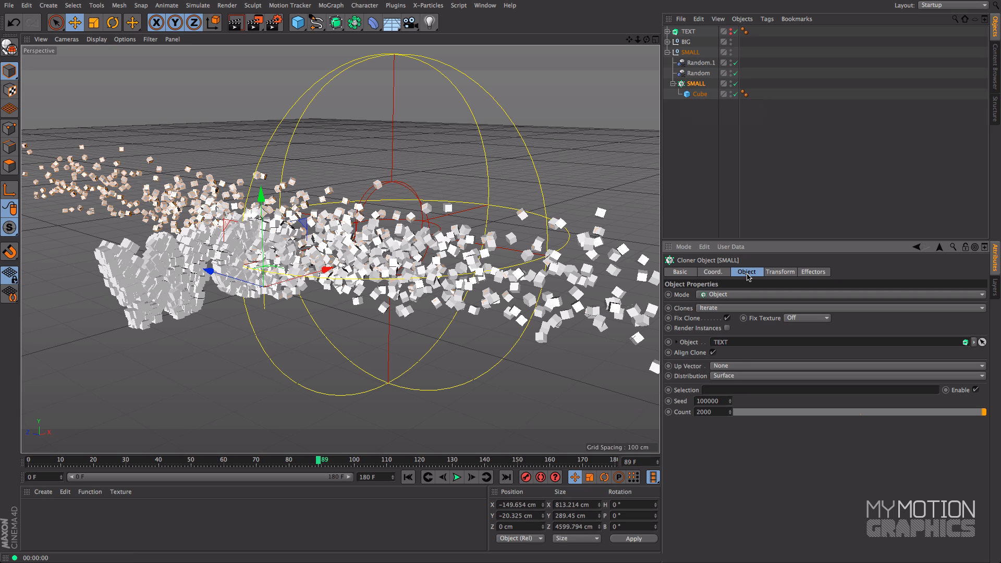
click(730, 403)
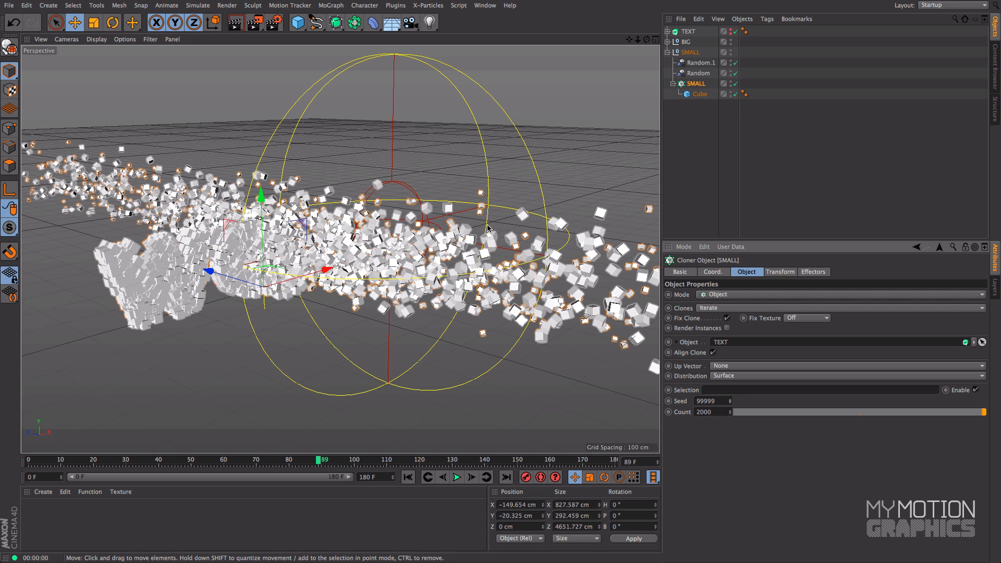
alt+drag(349, 195, 435, 208)
alt+drag(437, 243, 569, 41)
alt+drag(561, 138, 576, 142)
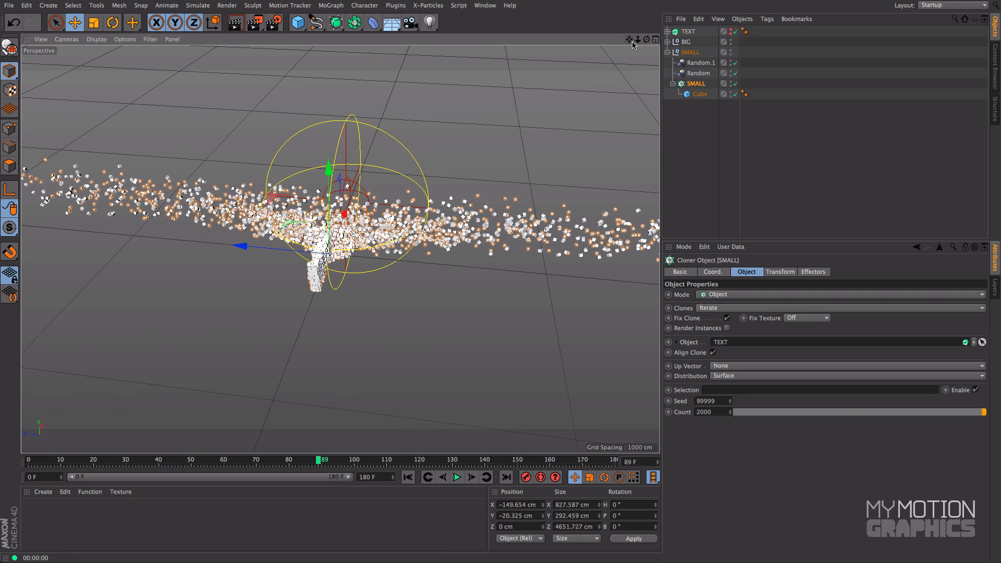
mouse_move(637, 39)
mouse_down()
mouse_move(586, 41)
mouse_move(636, 43)
mouse_up()
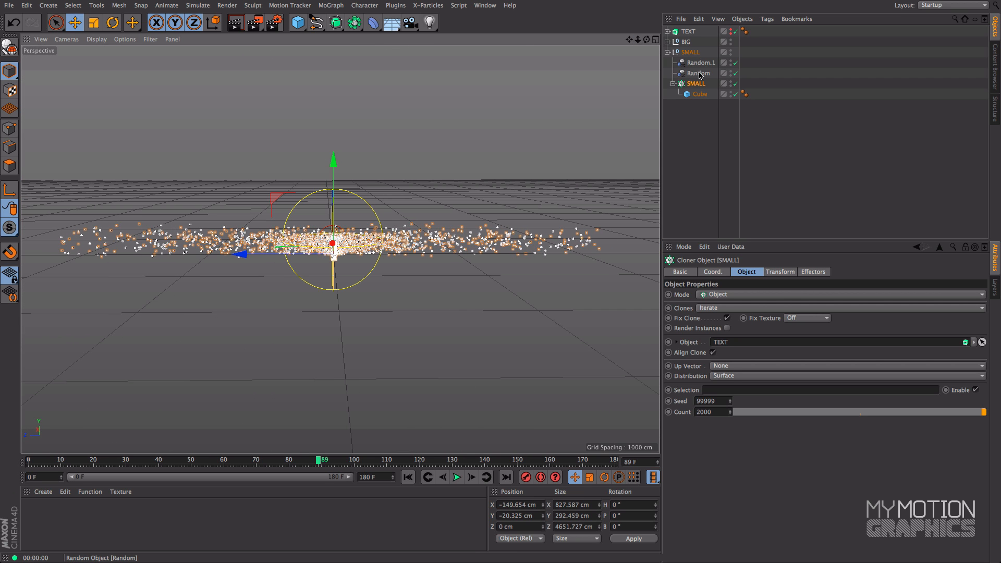
Rename the BIG group's first Random effector, the one that scatters and rotates the cubes, as Random 1.
click(667, 42)
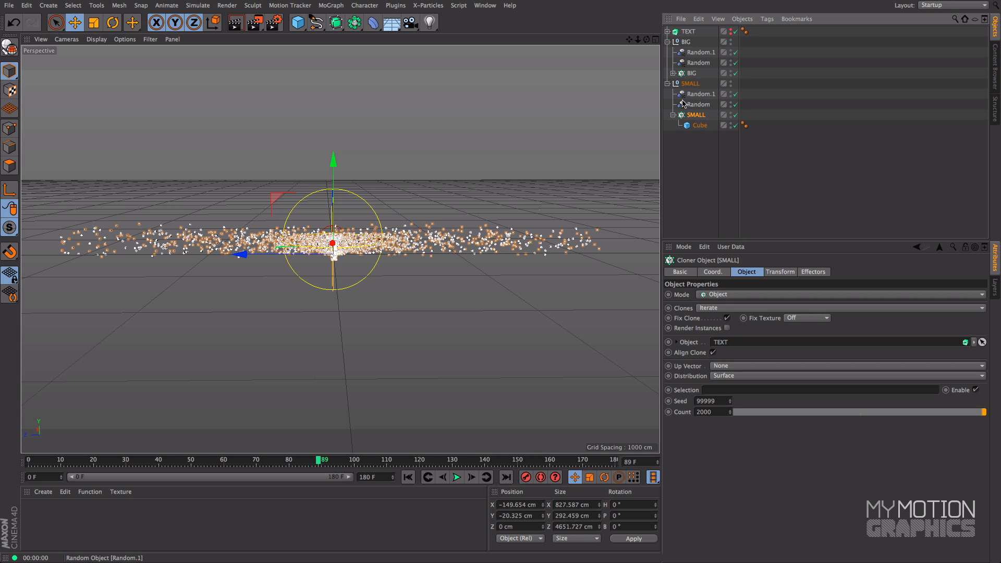
click(673, 115)
click(694, 63)
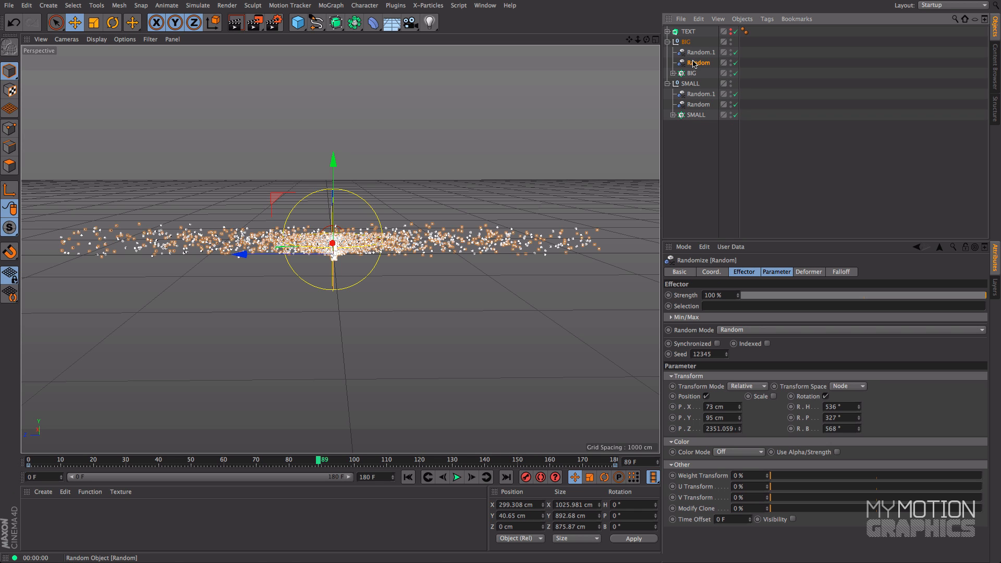
alt+drag(524, 161, 482, 184)
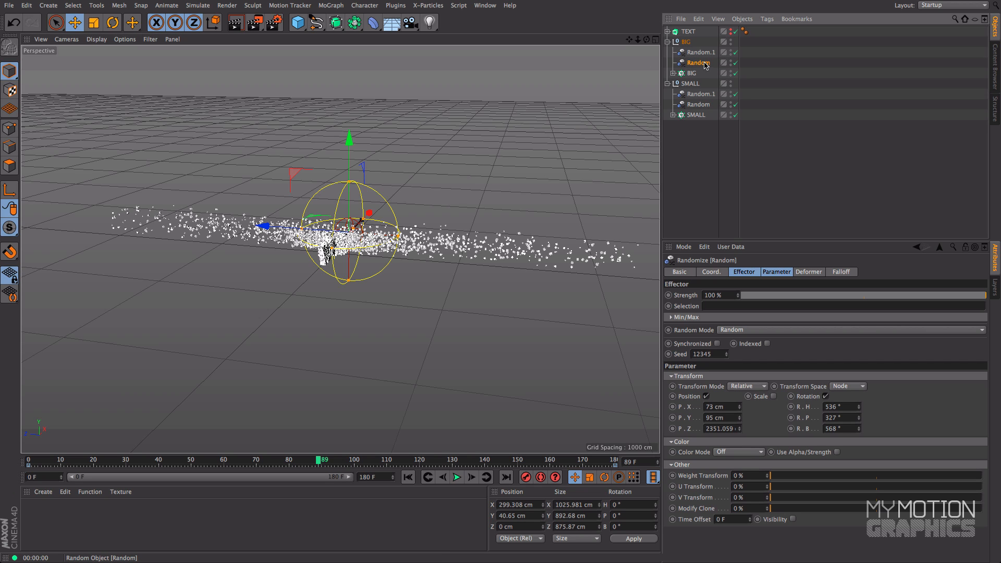
alt+drag(527, 150, 500, 159)
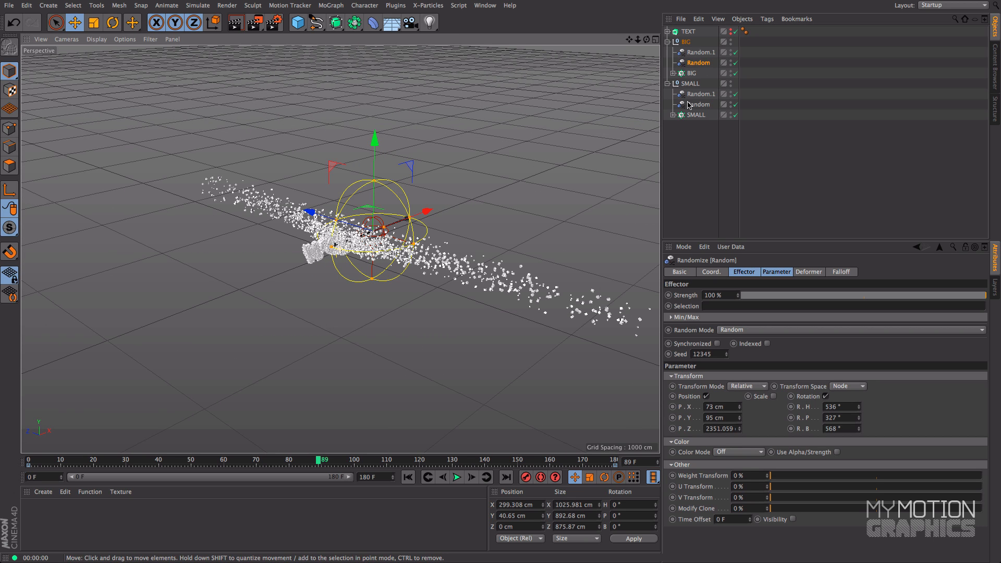
double_click(698, 63)
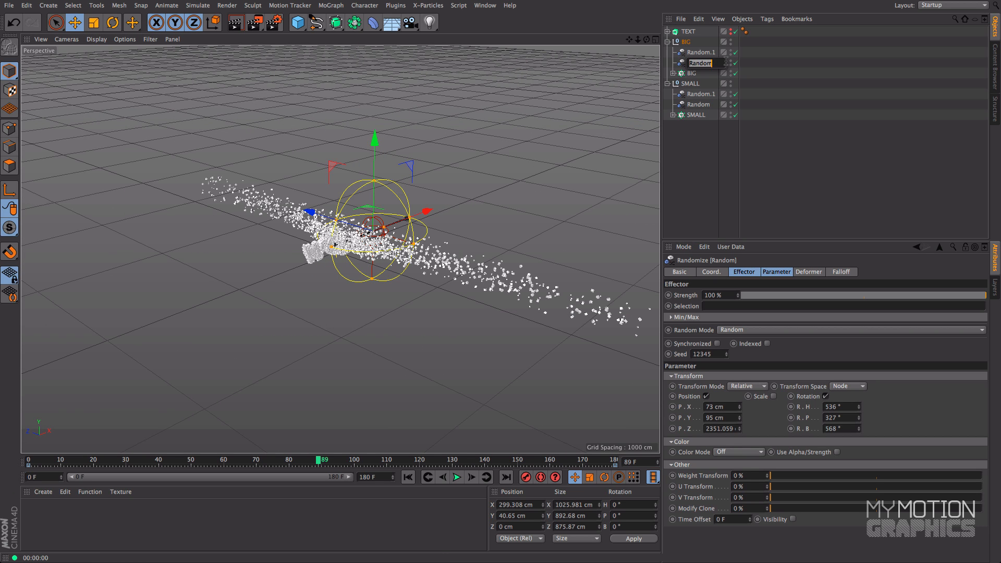
text(.1)
key(Return)
Rename the BIG group's second Random effector as Random.2.
click(705, 52)
double_click(705, 51)
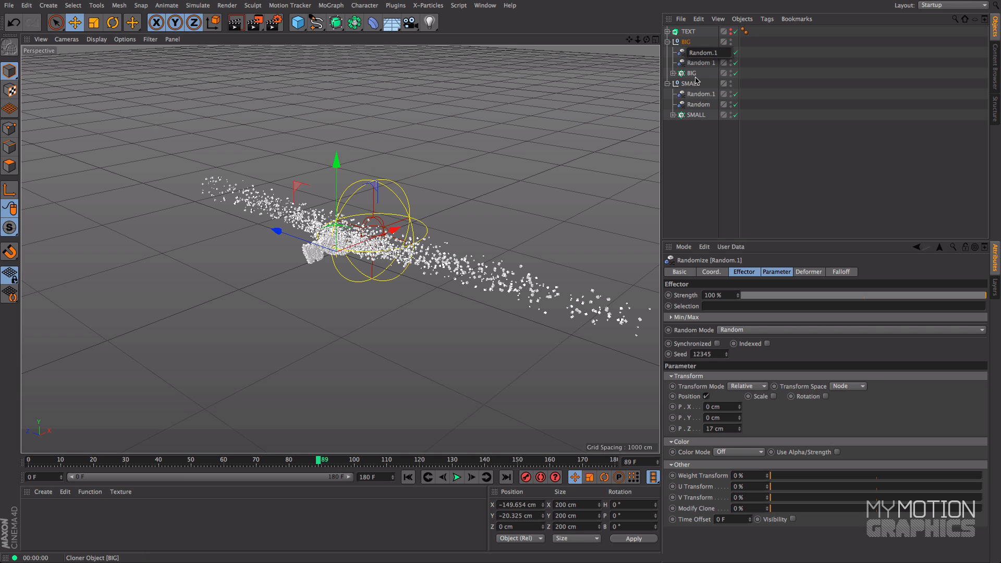
text(2)
key(Return)
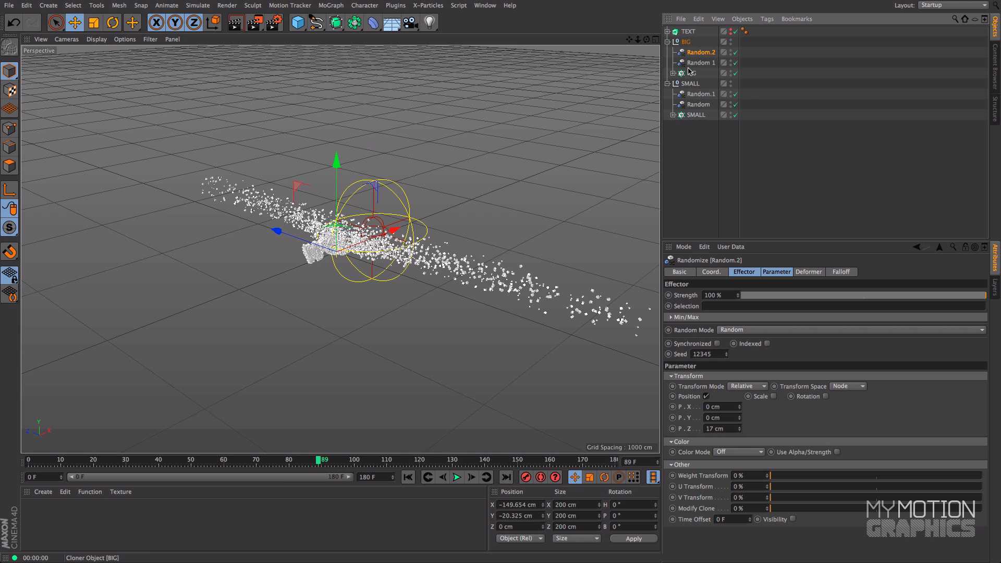
Rename the SMALL group's Random effector that scatters and rotates the cubes as Random 1, and its other Random effector as Random.2.
click(701, 105)
double_click(701, 106)
text(Random 1)
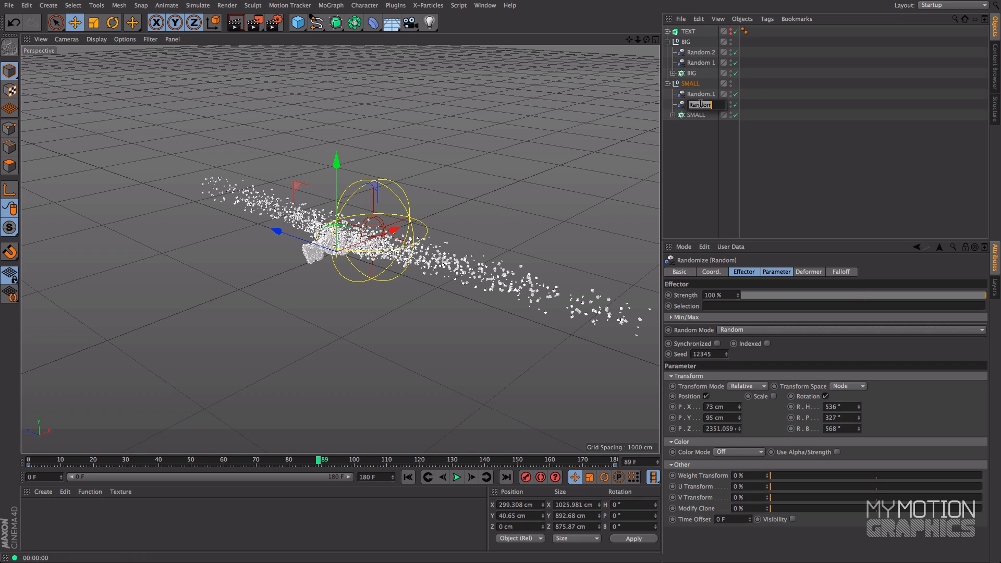
key(Return)
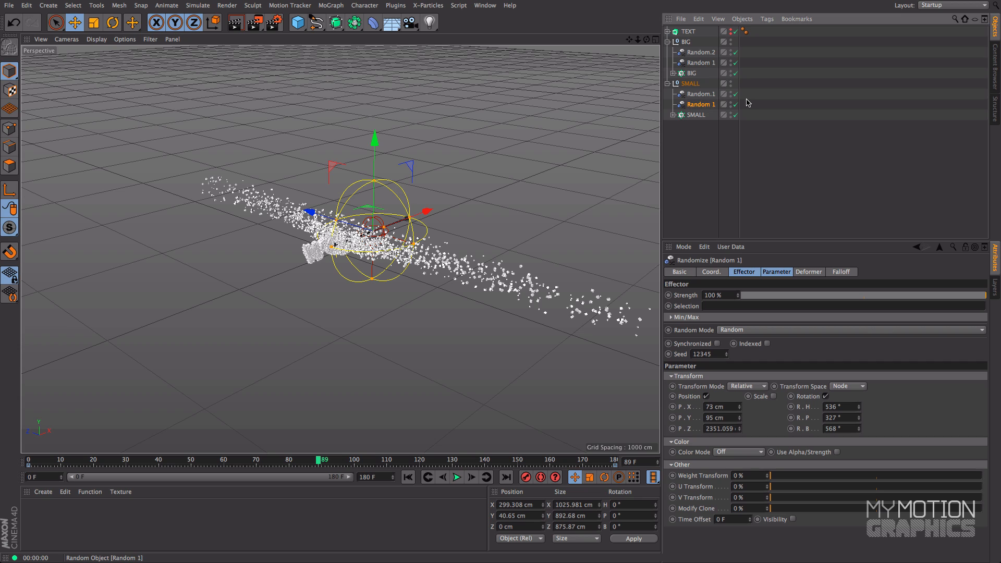
double_click(718, 94)
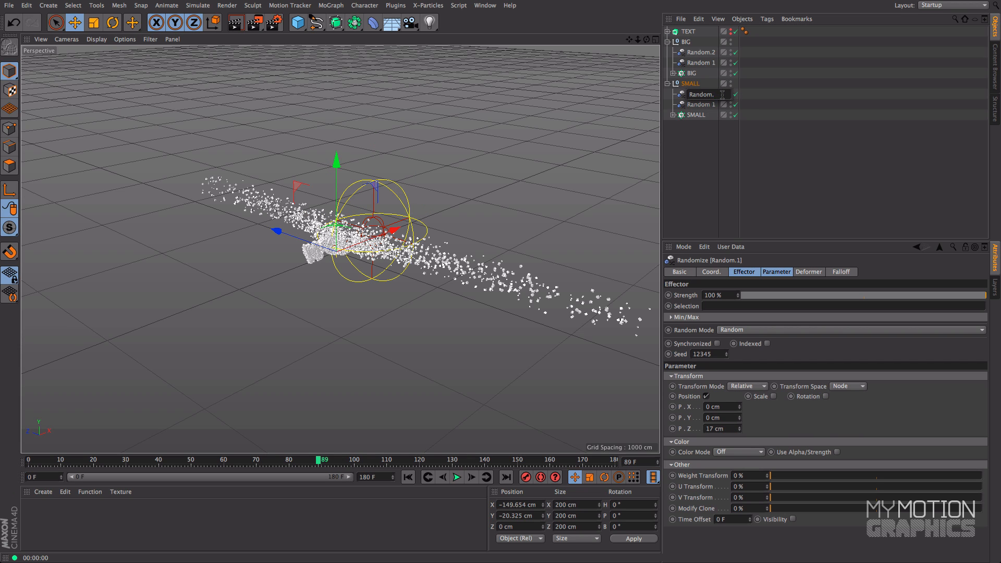
text(2)
key(Return)
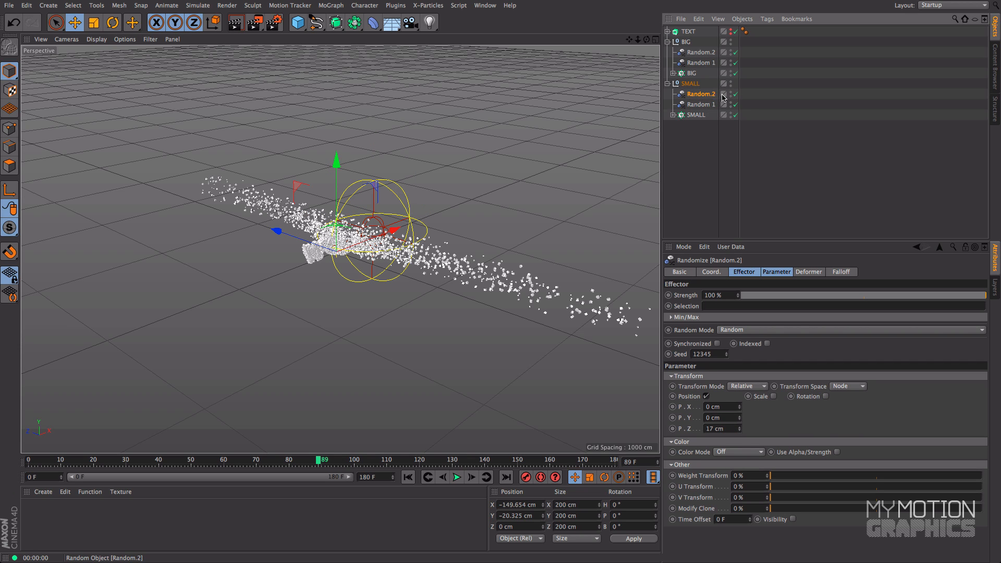
Reduce the Z position scatter of the BIG group's Random 1 effector while checking the spread of cubes.
click(700, 63)
drag(737, 429, 737, 441)
alt+drag(599, 369, 642, 331)
drag(739, 431, 739, 438)
Set the Z position scatter of the SMALL group's Random 1 effector to 2000 cm and check the spread.
click(700, 104)
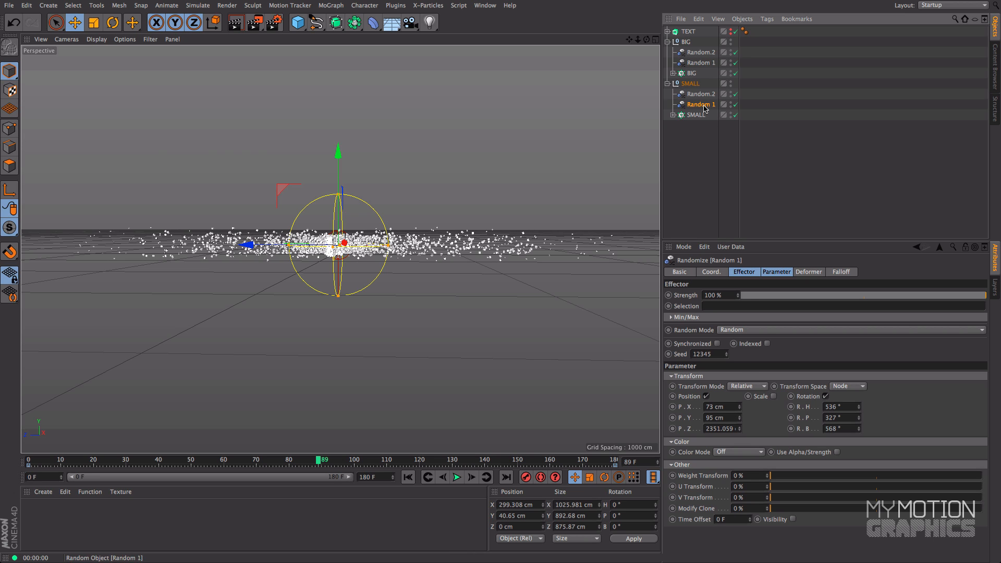
drag(739, 428, 739, 457)
alt+drag(431, 313, 491, 304)
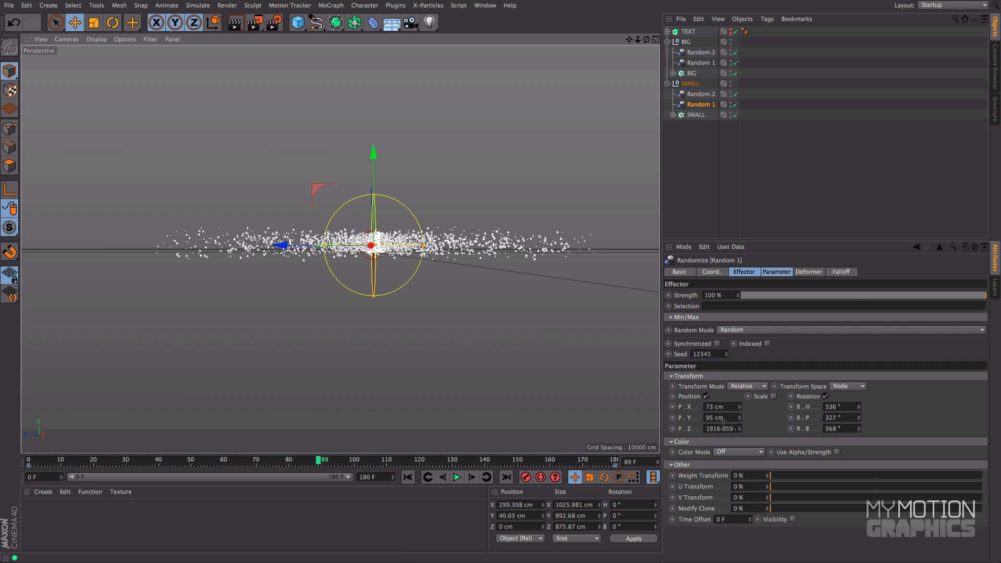
text(200)
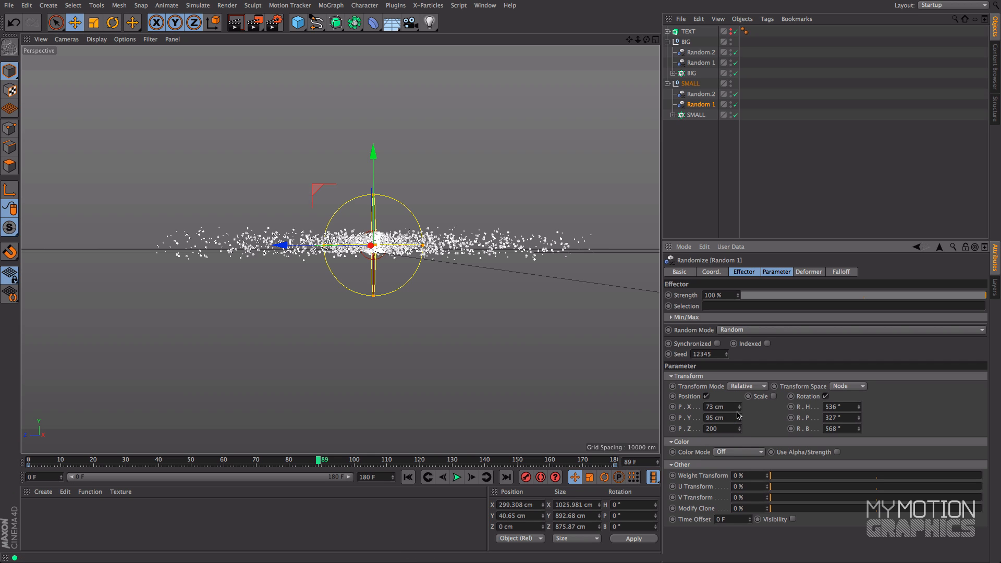
text(0)
key(Return)
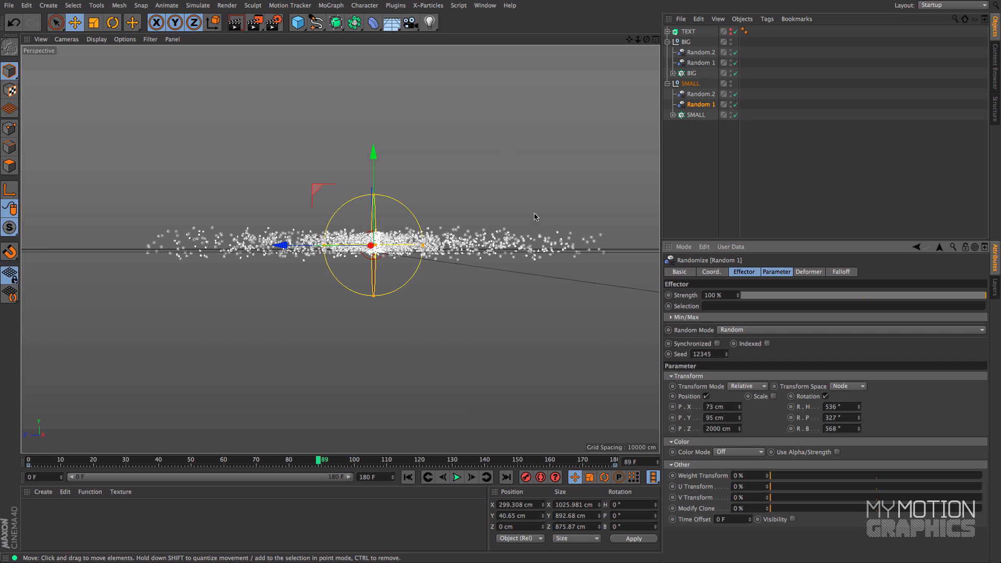
alt+drag(489, 198, 473, 208)
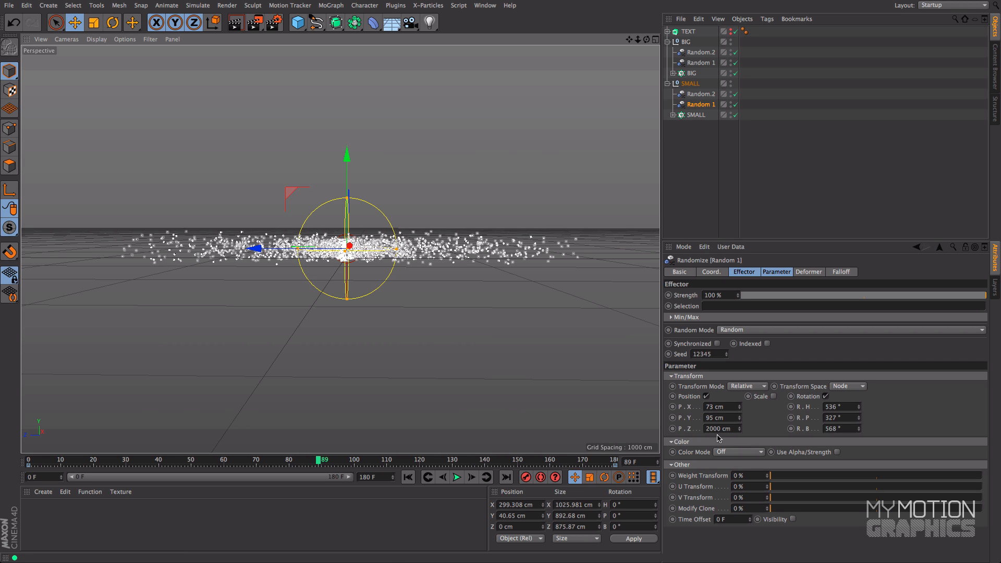
Set the P.Z value of the SMALL group's Random 1 effector to 1799 cm.
double_click(722, 431)
text(180)
key(Return)
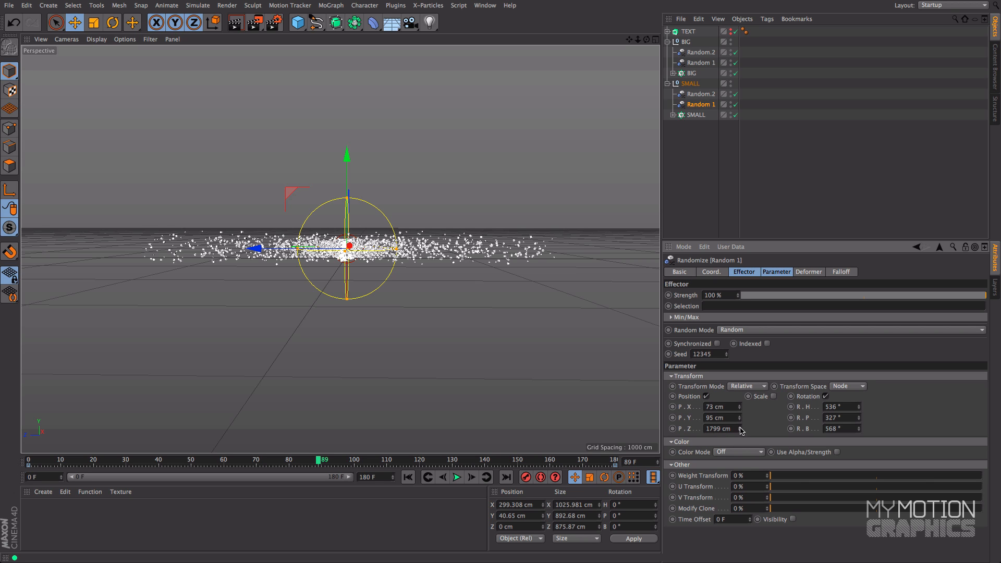
mouse_move(490, 198)
alt+mouse_down()
mouse_move(510, 205)
mouse_move(487, 206)
alt+mouse_up()
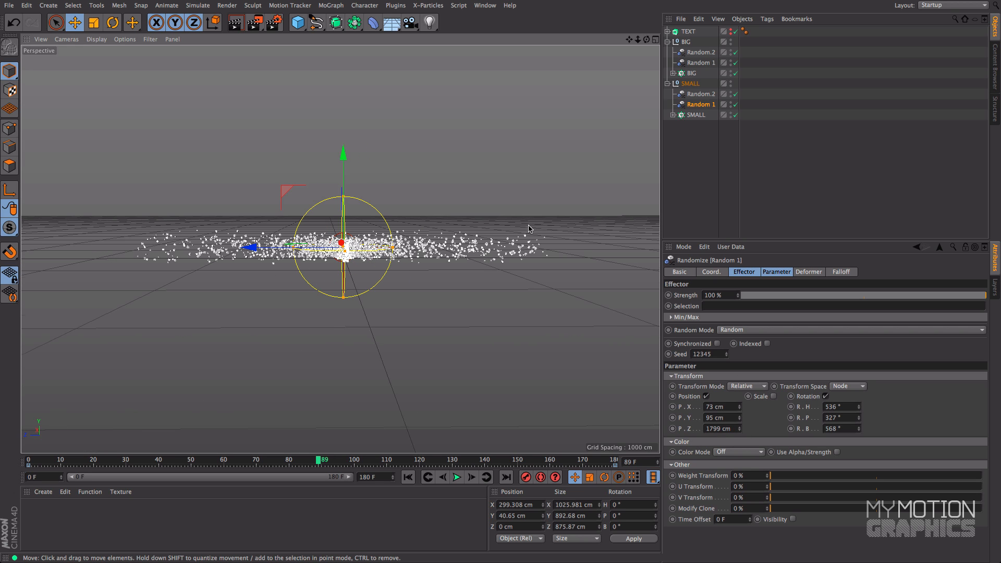
Increase the Y position scatter of the SMALL group's Random 1 effector to 223 cm.
drag(737, 420, 739, 368)
alt+drag(404, 315, 394, 247)
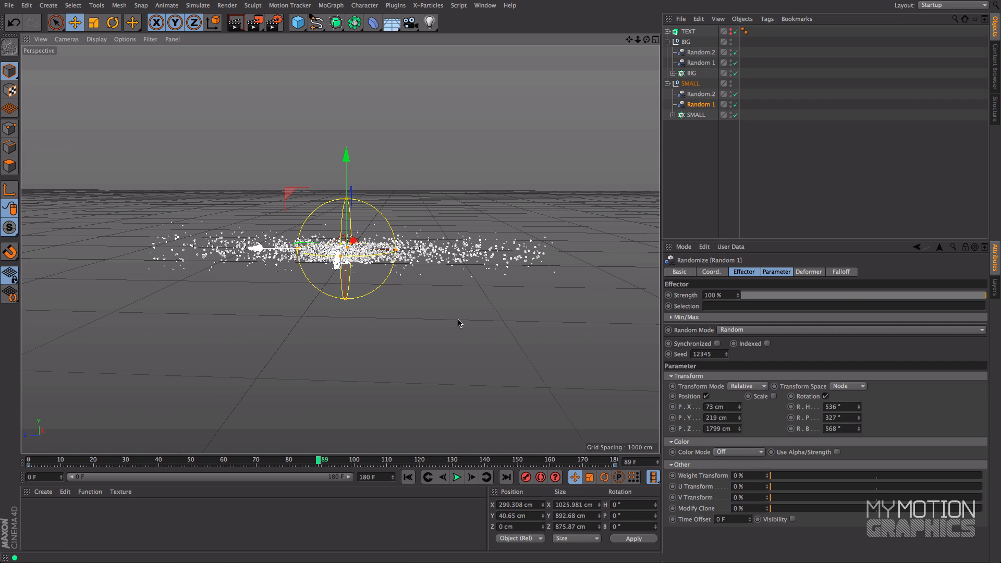
drag(738, 420, 738, 418)
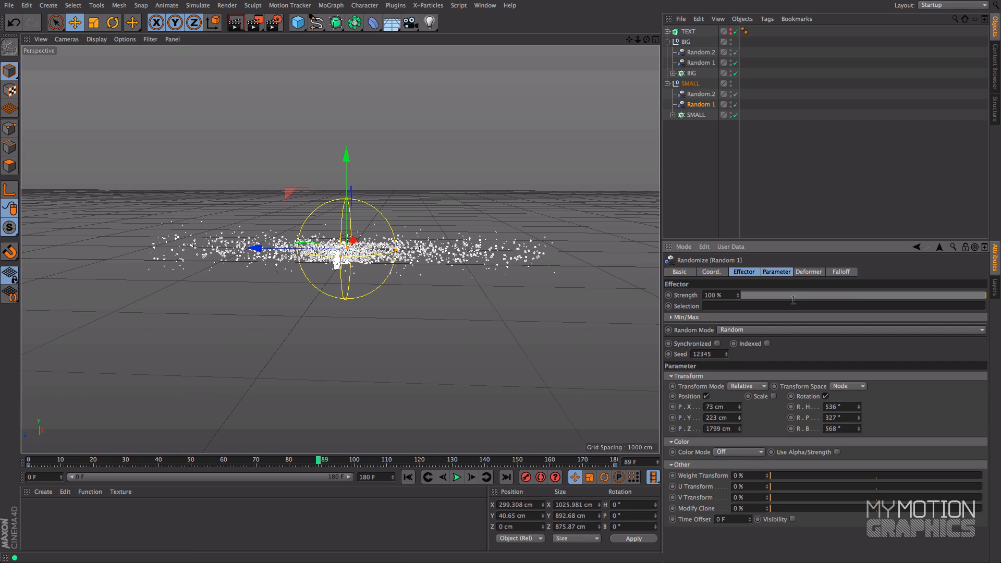
click(788, 275)
click(755, 271)
click(775, 272)
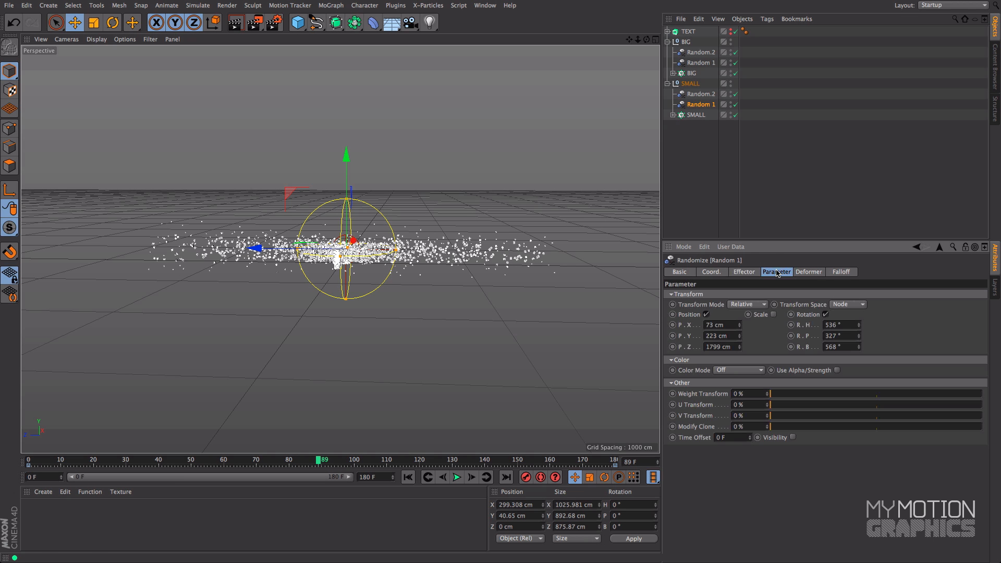
Select the SMALL group, move the animation to frame 97 and frame the assembling cubes at an angle in the perspective view.
click(690, 84)
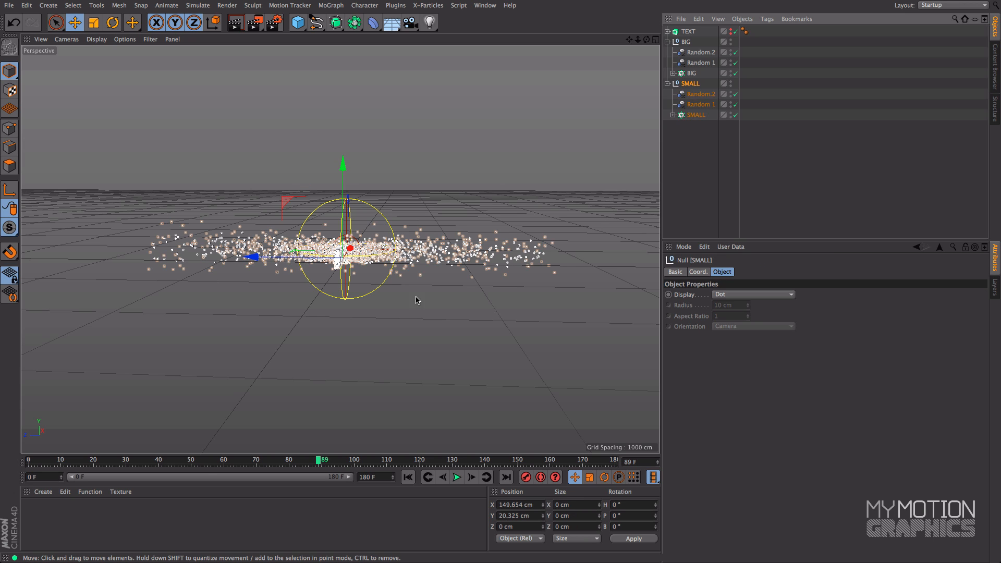
drag(320, 462, 357, 463)
drag(357, 345, 345, 341)
alt+drag(456, 300, 367, 294)
alt+right_drag(367, 294, 356, 181)
alt+middle_drag(376, 219, 416, 277)
drag(637, 40, 616, 42)
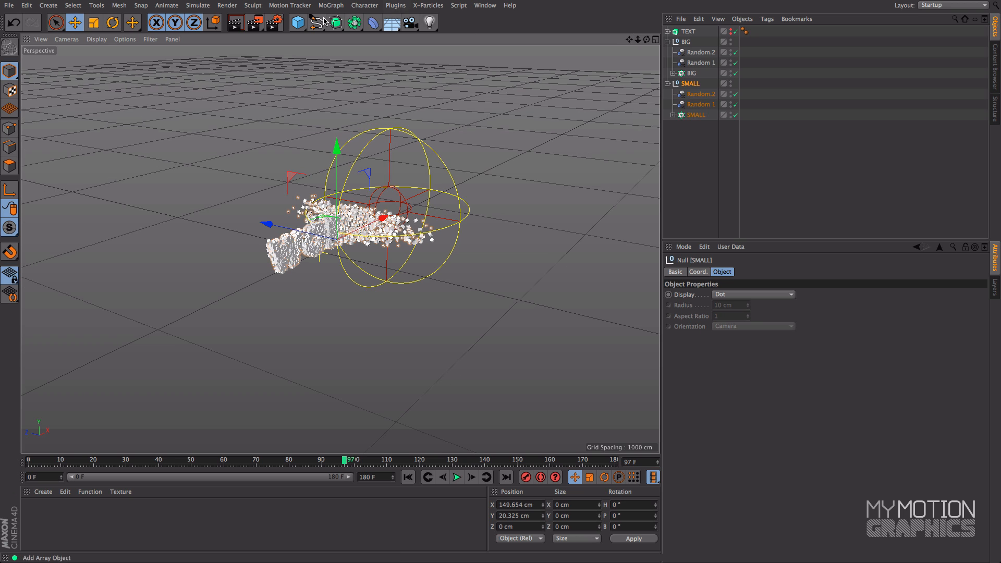
Return to frame 0 and render the animation to the Picture Viewer, continuing without a file name for saving.
key(shift+f)
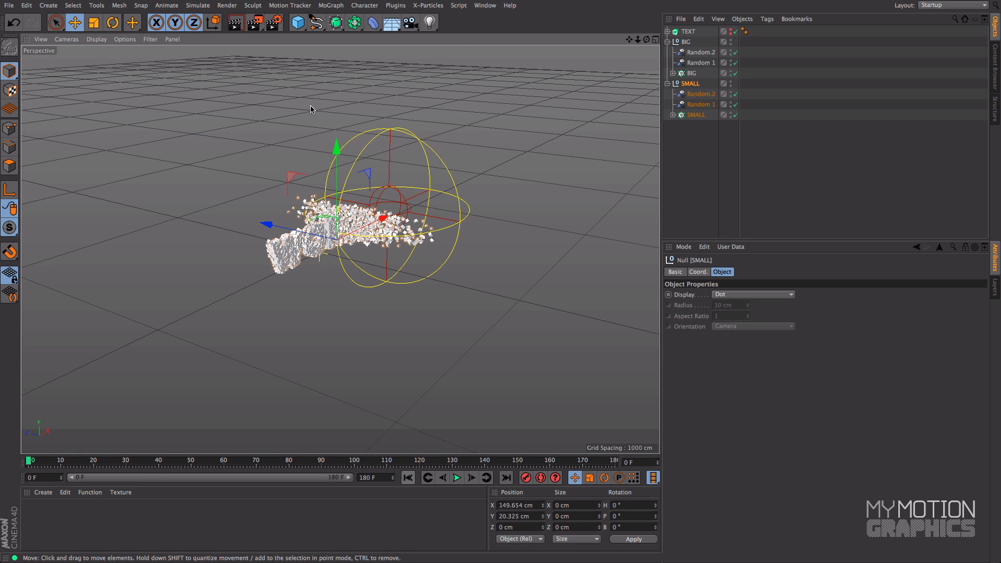
click(255, 23)
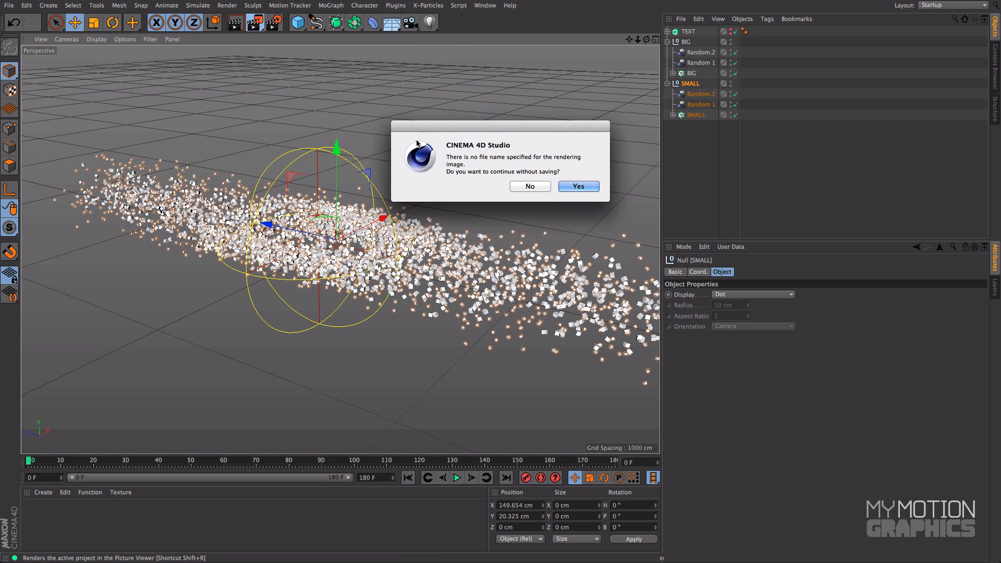
click(591, 191)
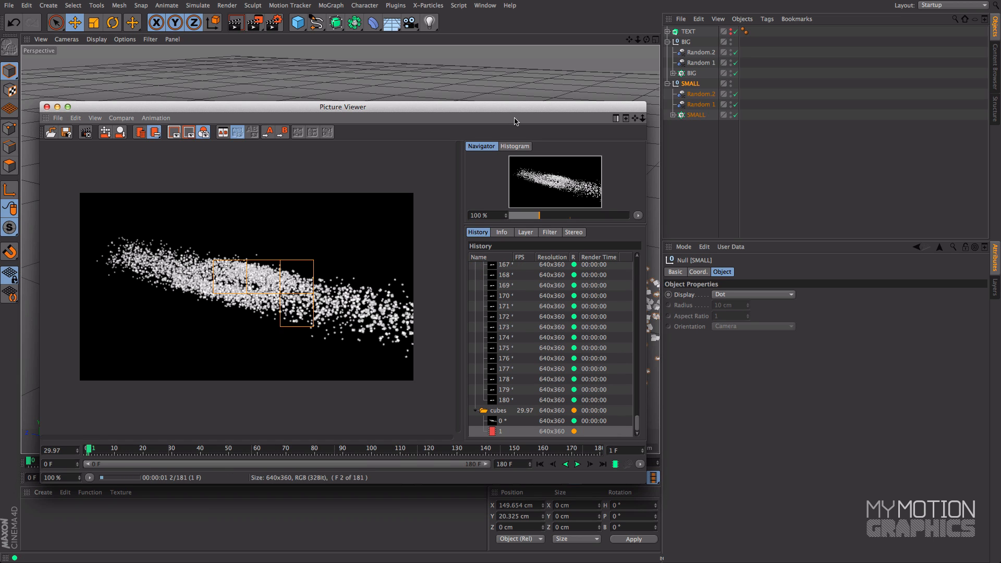
drag(517, 108, 560, 78)
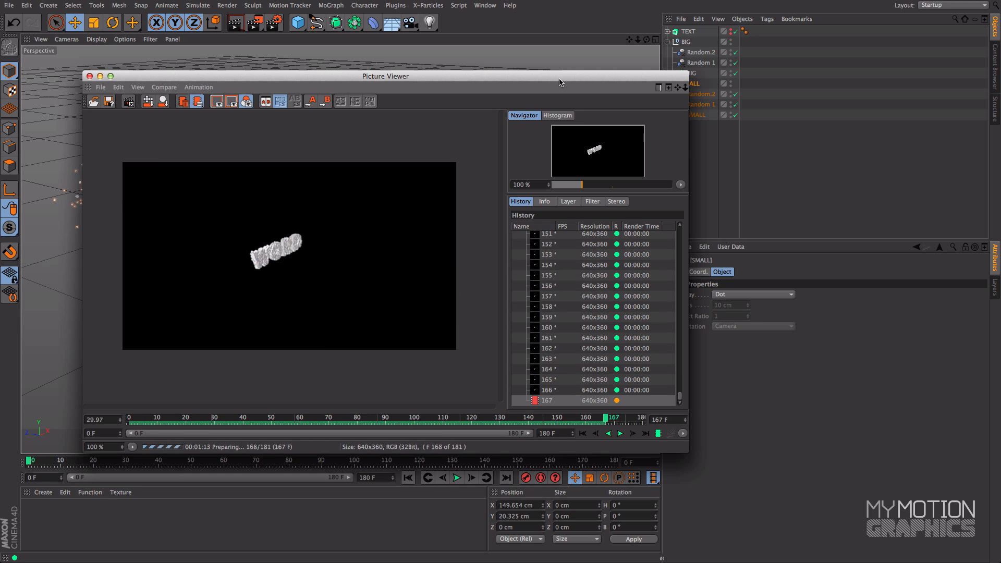
Collapse both cubes sequences in the render history and play the newer one to review the small and big cubes forming WORD.
click(581, 433)
scroll(586, 325, up, 15)
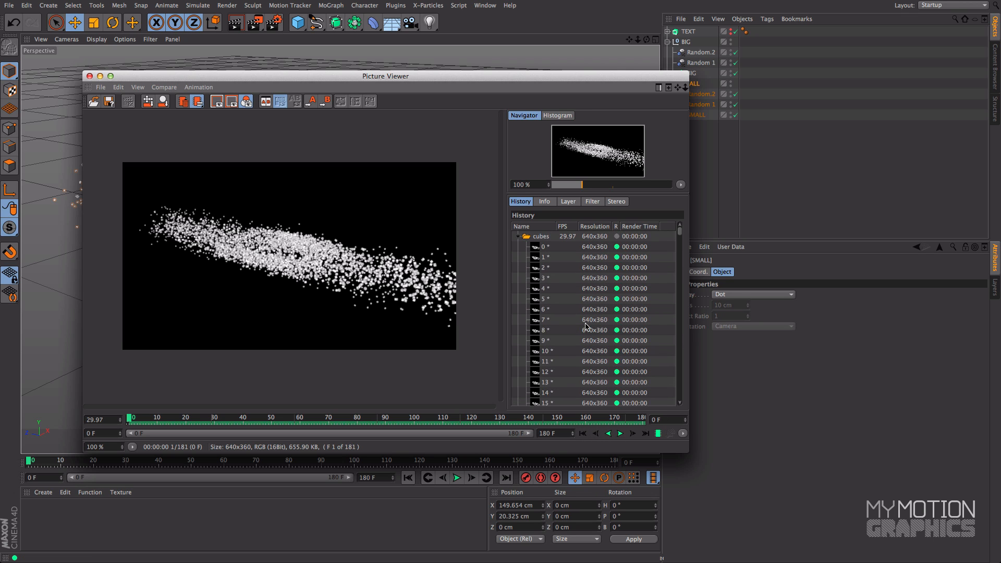
click(518, 236)
click(519, 247)
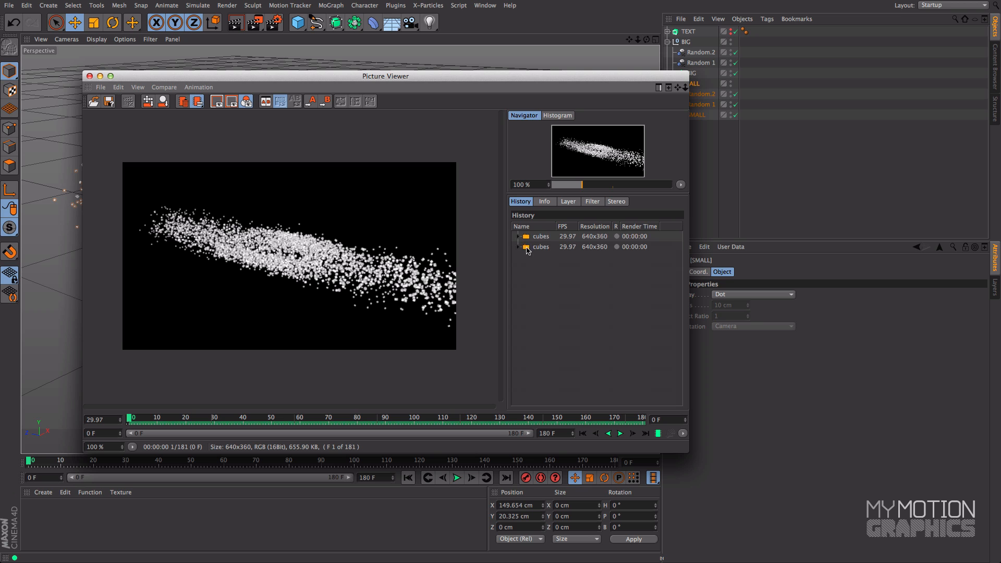
click(620, 433)
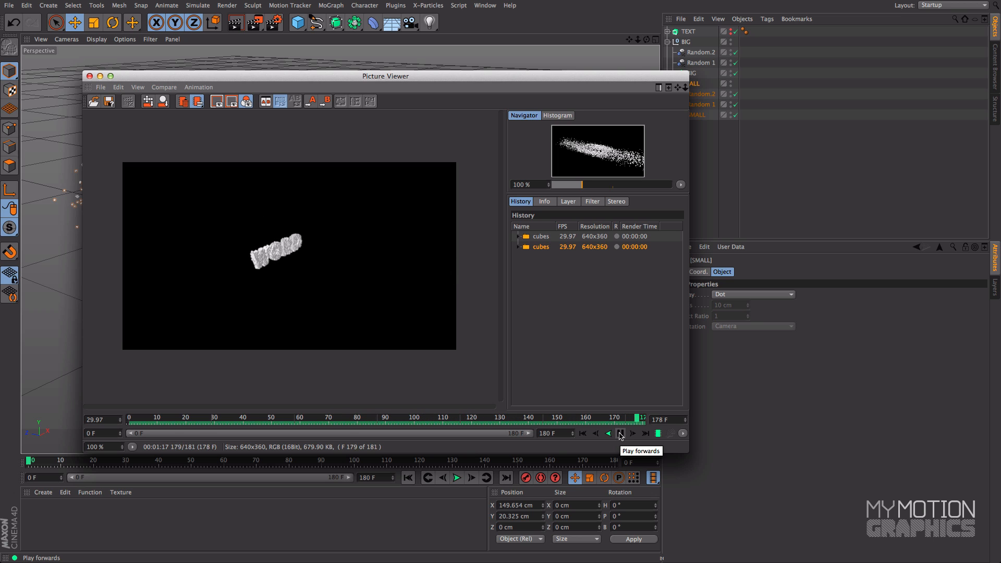
drag(135, 80, 111, 63)
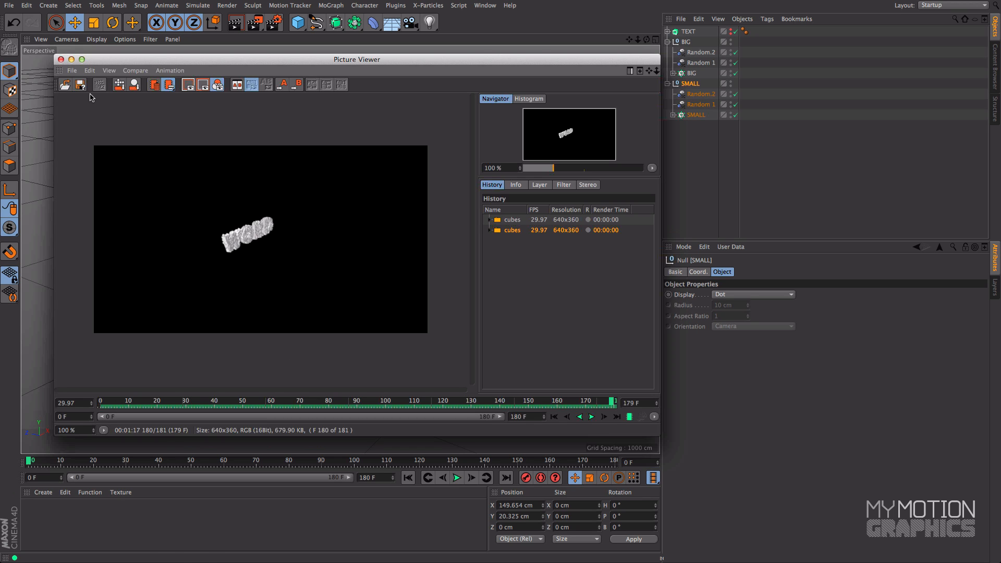
drag(60, 63, 82, 65)
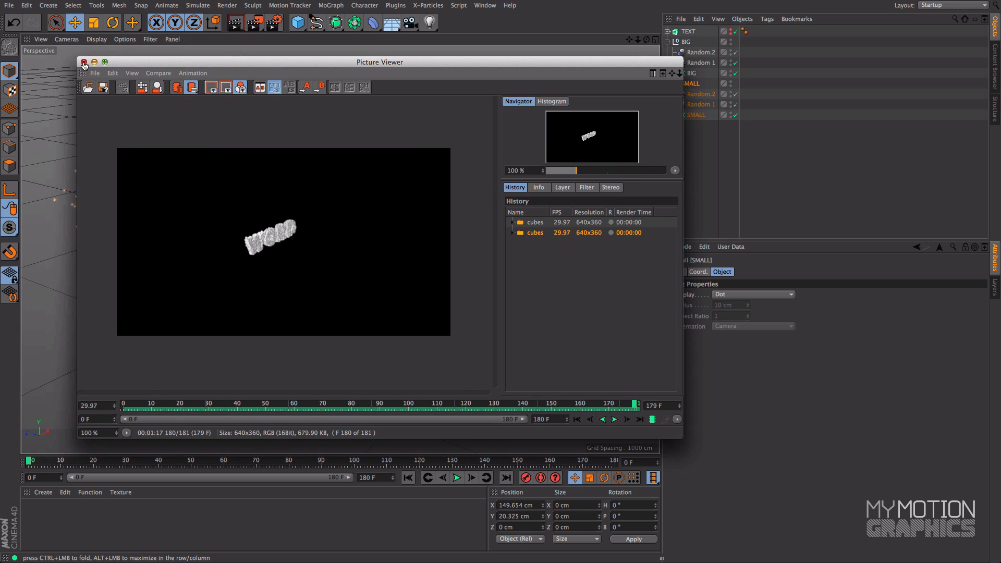